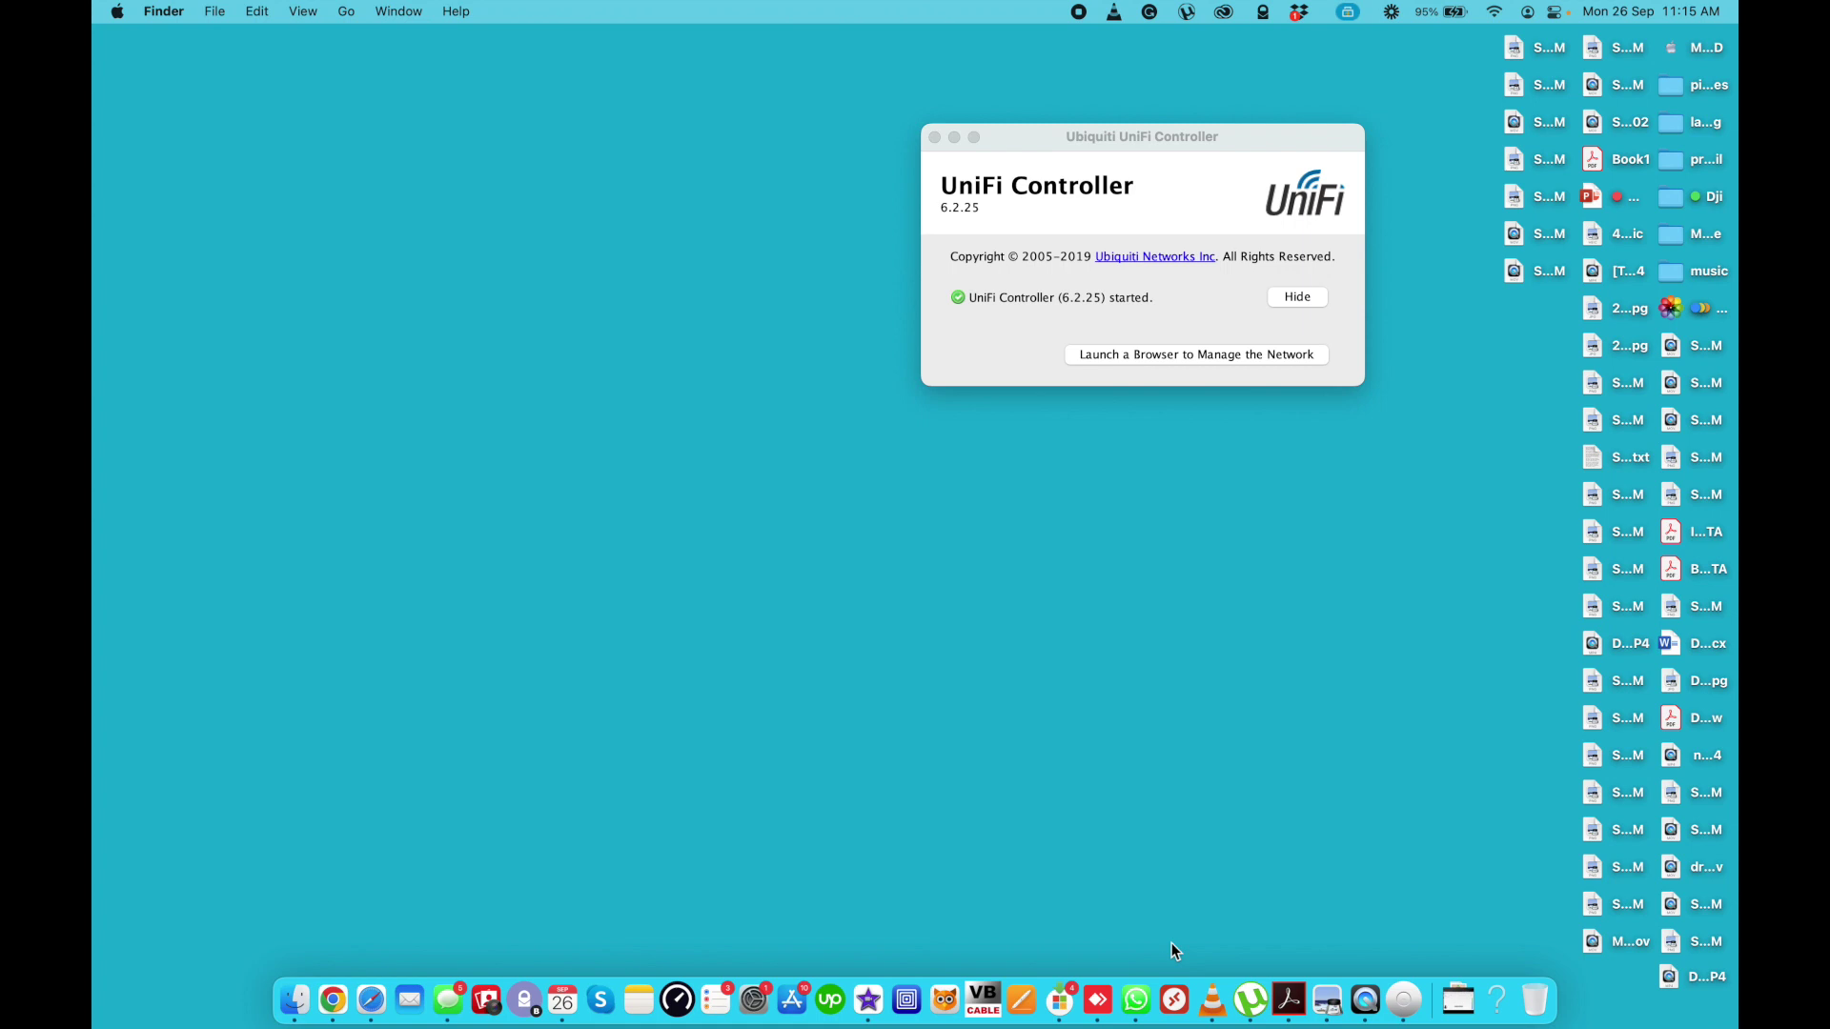
# - Move the UniFi Controller status window up and toward the left of the screen
pyautogui.moveTo(1140, 136); pyautogui.dragTo(1043, 164)
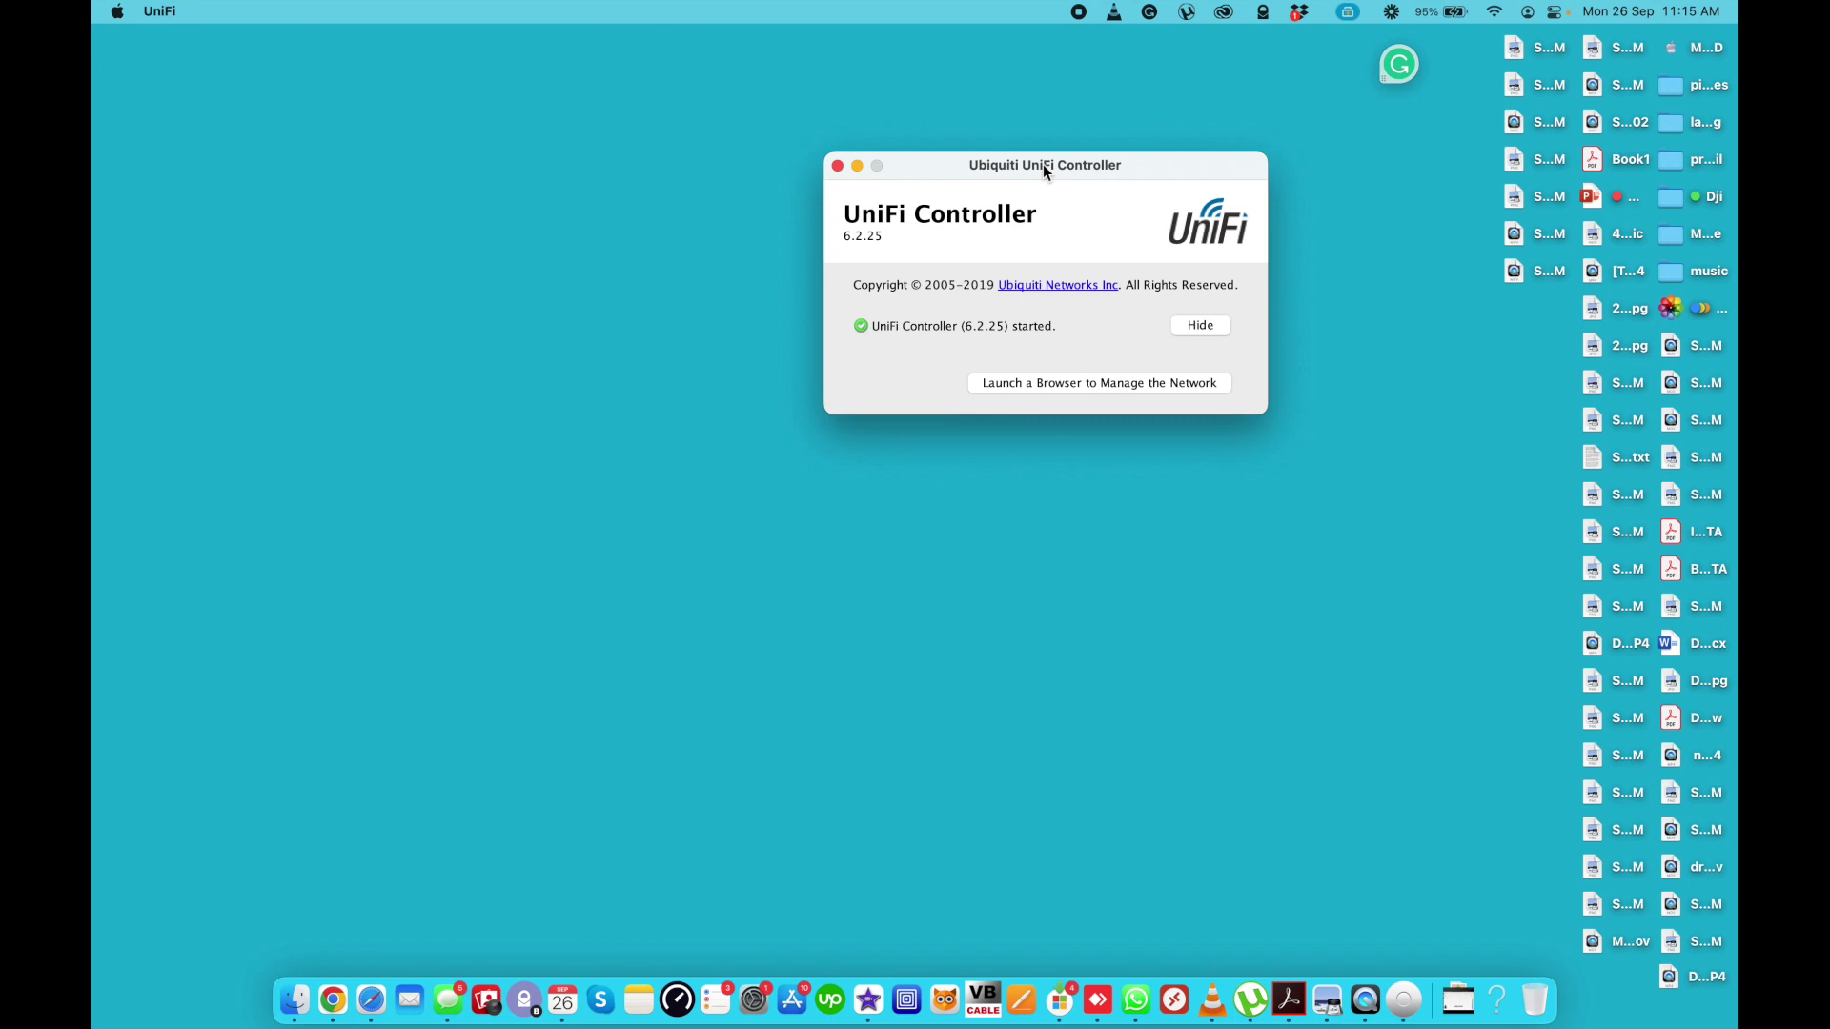
pyautogui.moveTo(1042, 164); pyautogui.dragTo(1049, 181)
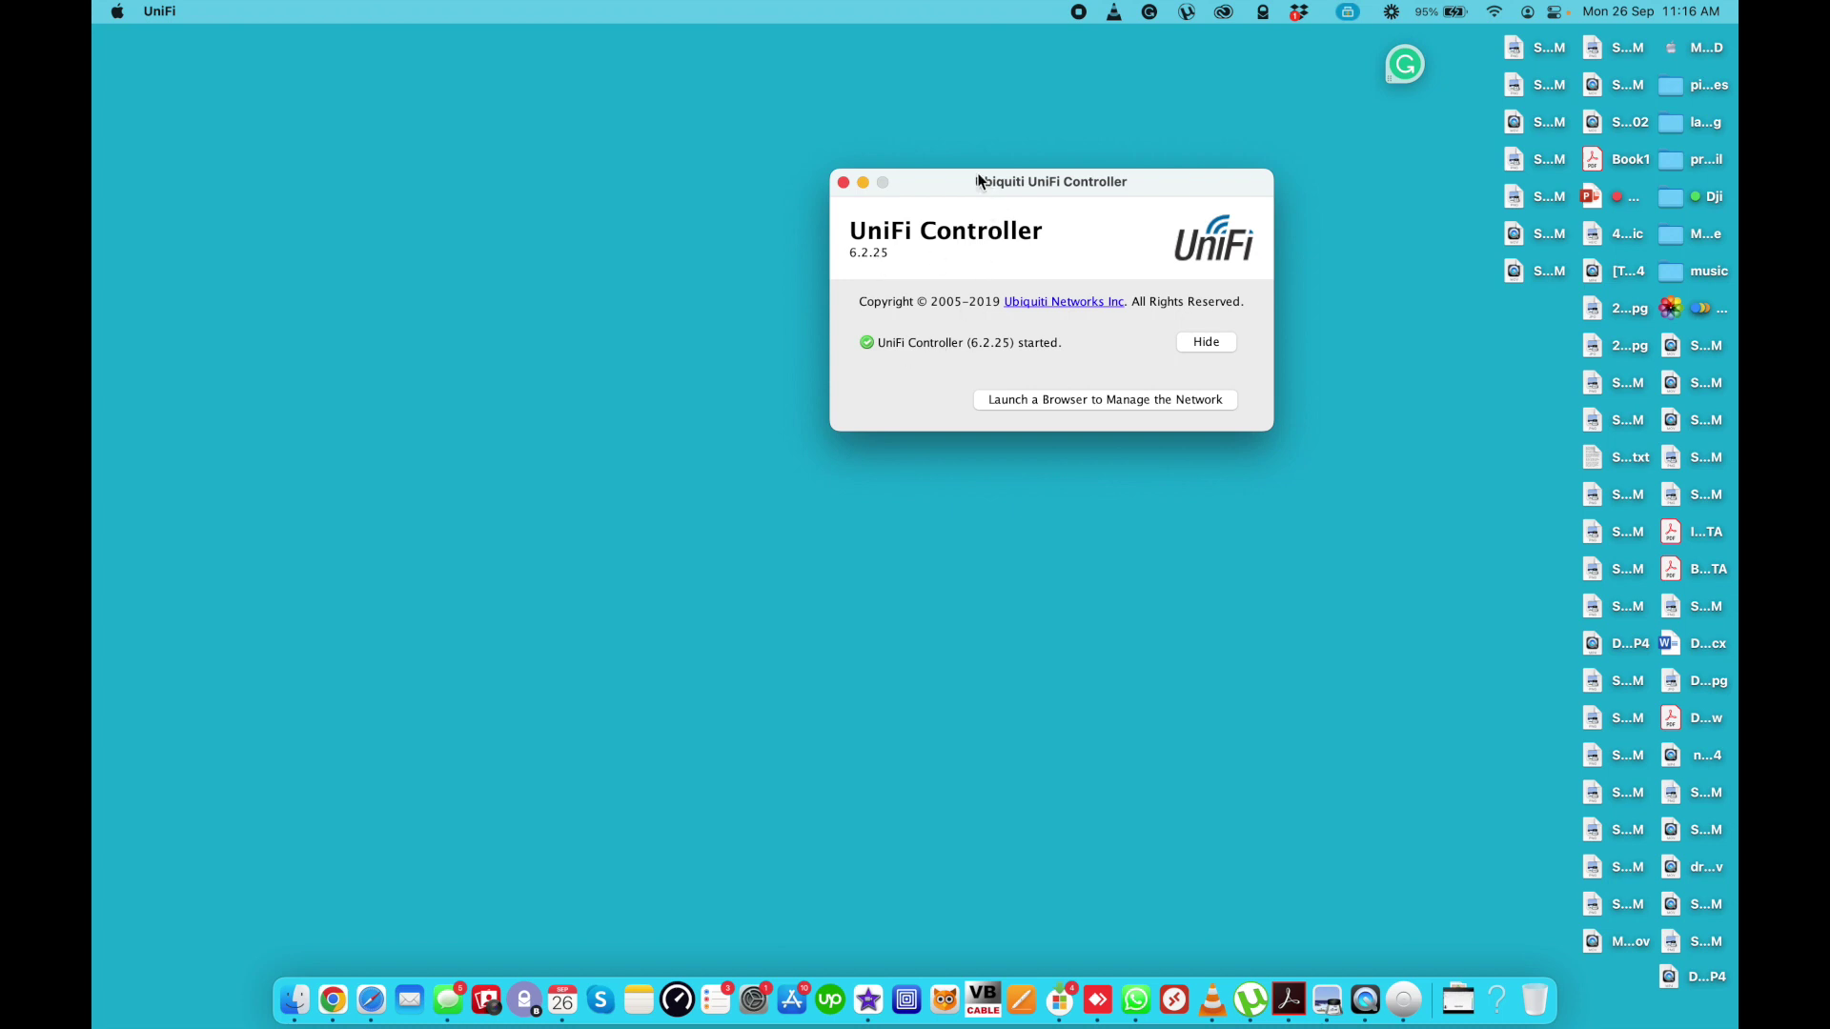
pyautogui.moveTo(985, 183); pyautogui.dragTo(862, 190)
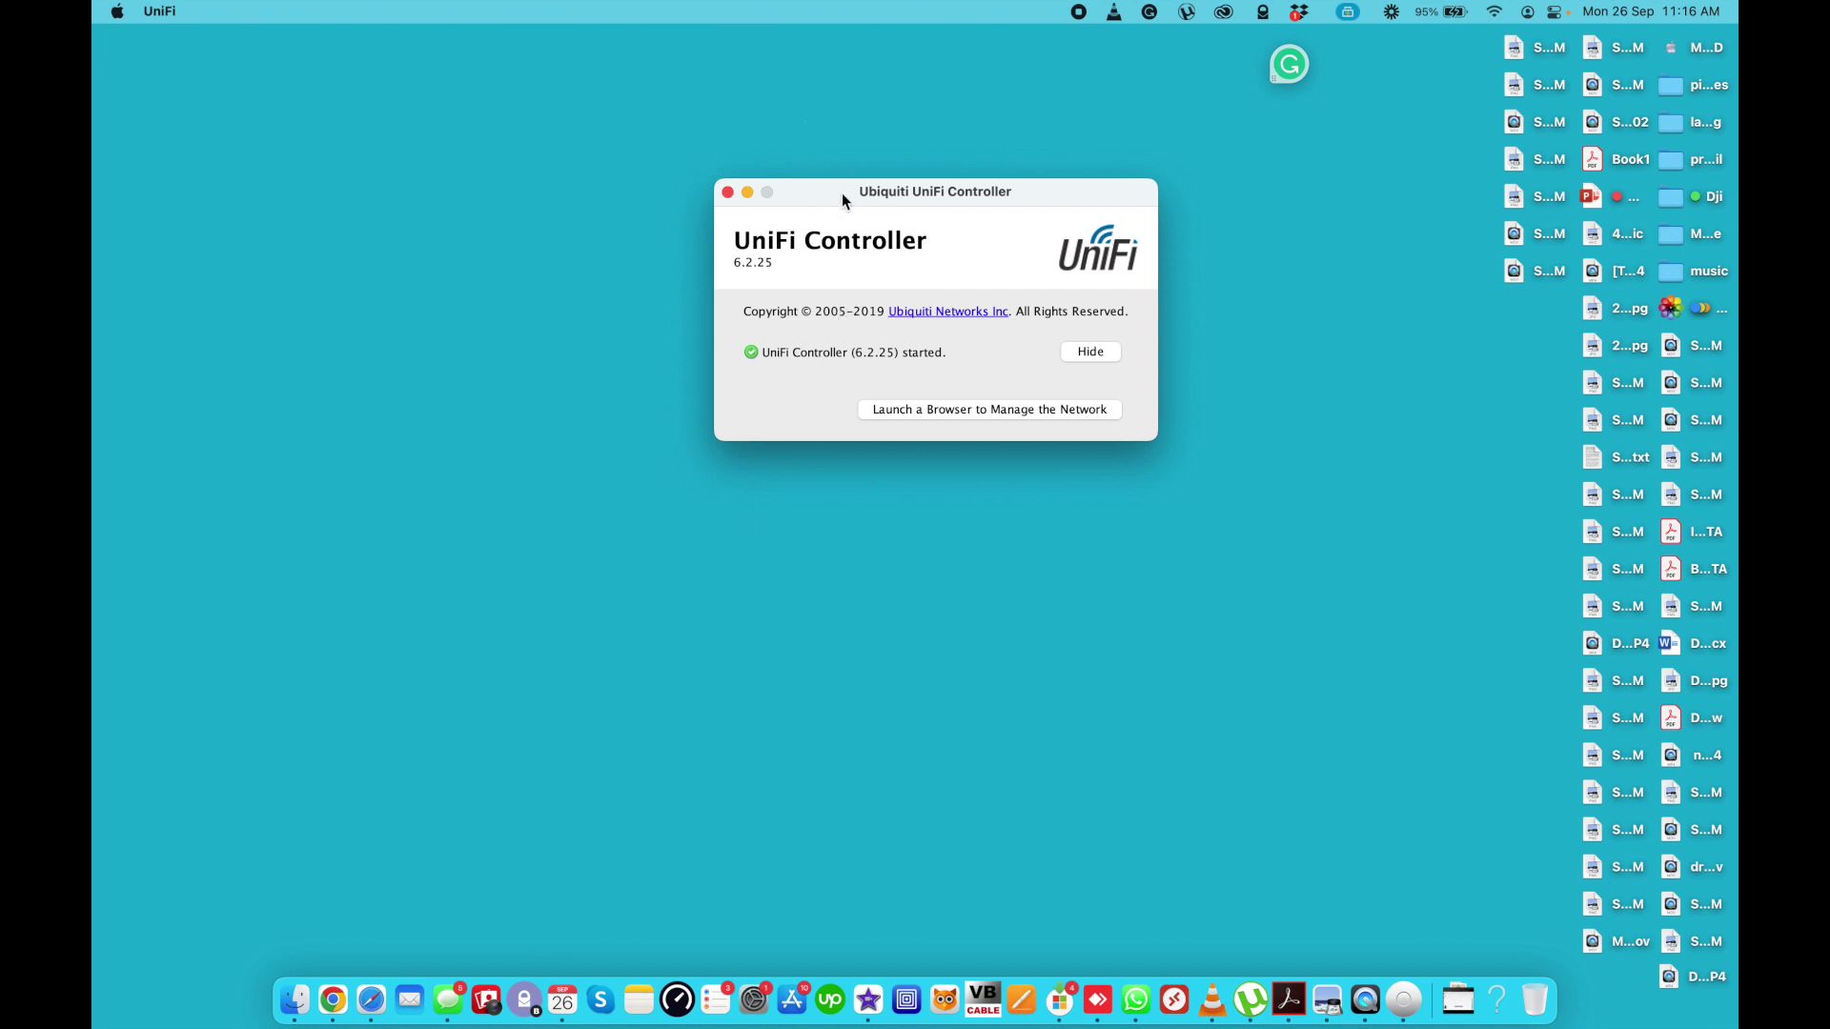
pyautogui.moveTo(843, 195); pyautogui.dragTo(821, 151)
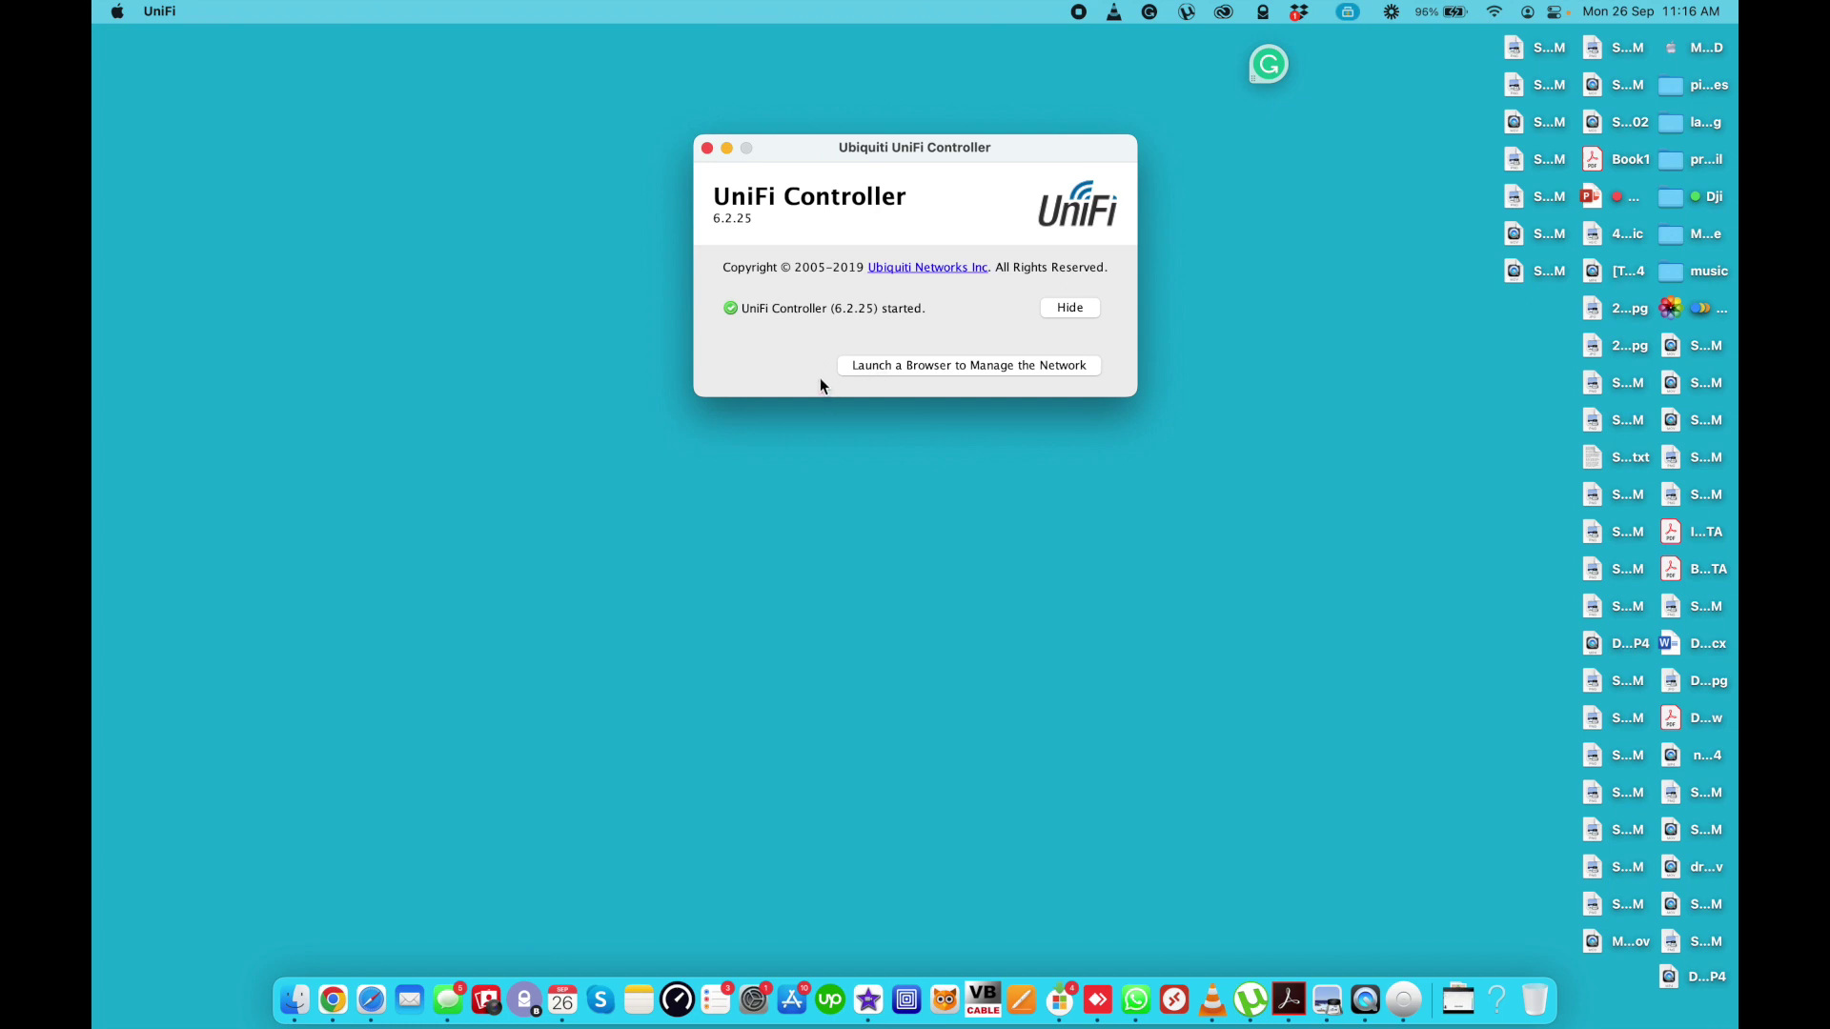
# - Open the controller sign-in page in Safari and fill in the saved login from autofill
pyautogui.click(881, 370)
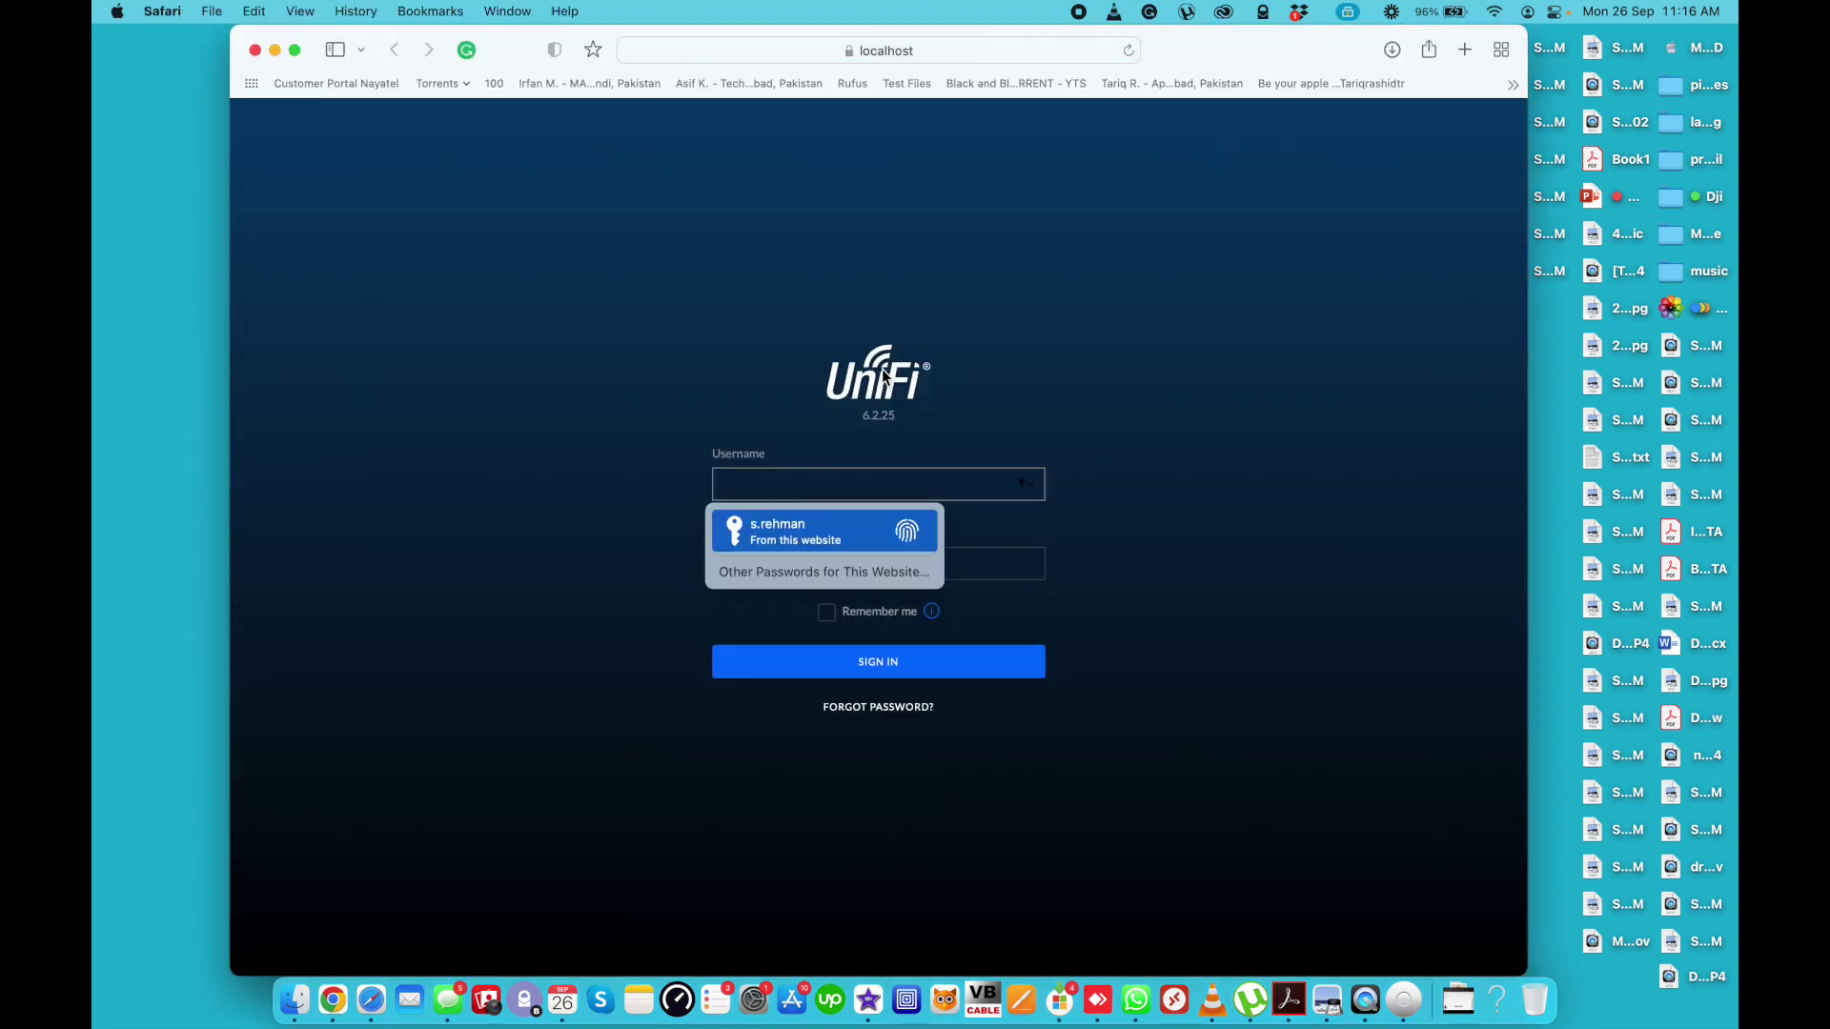
pyautogui.click(1218, 452)
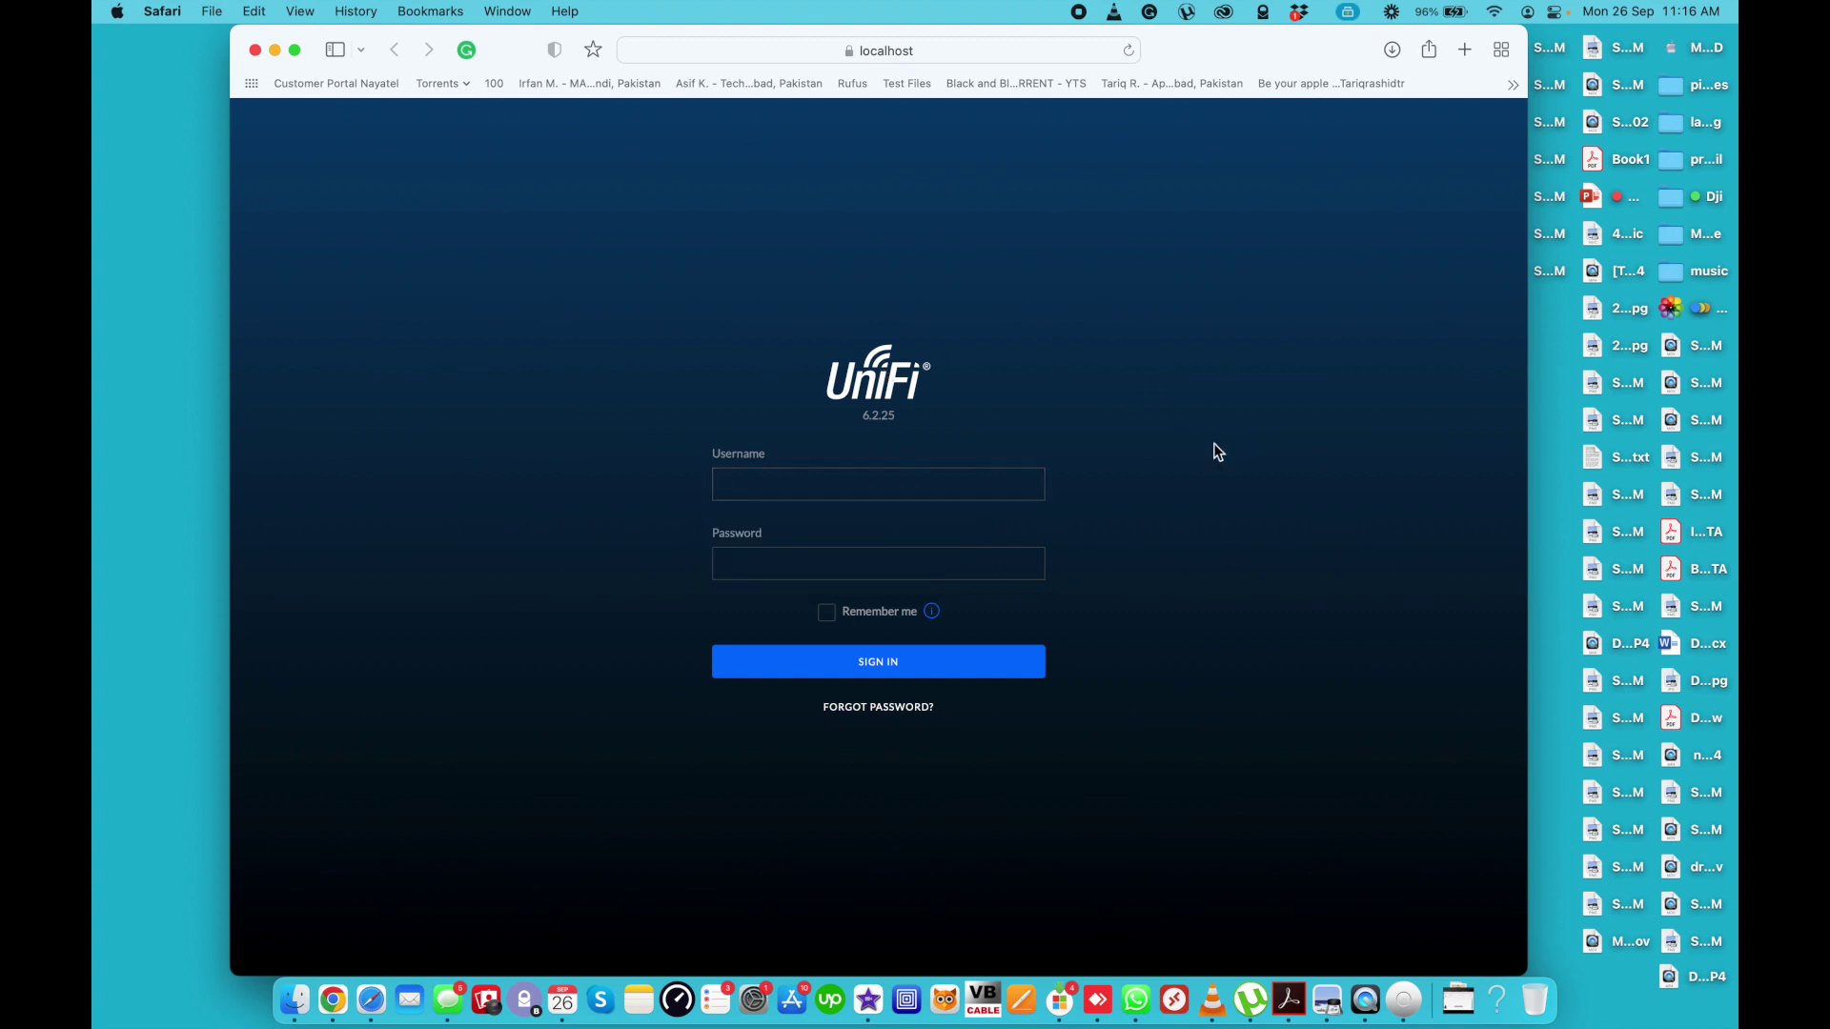
pyautogui.click(826, 486)
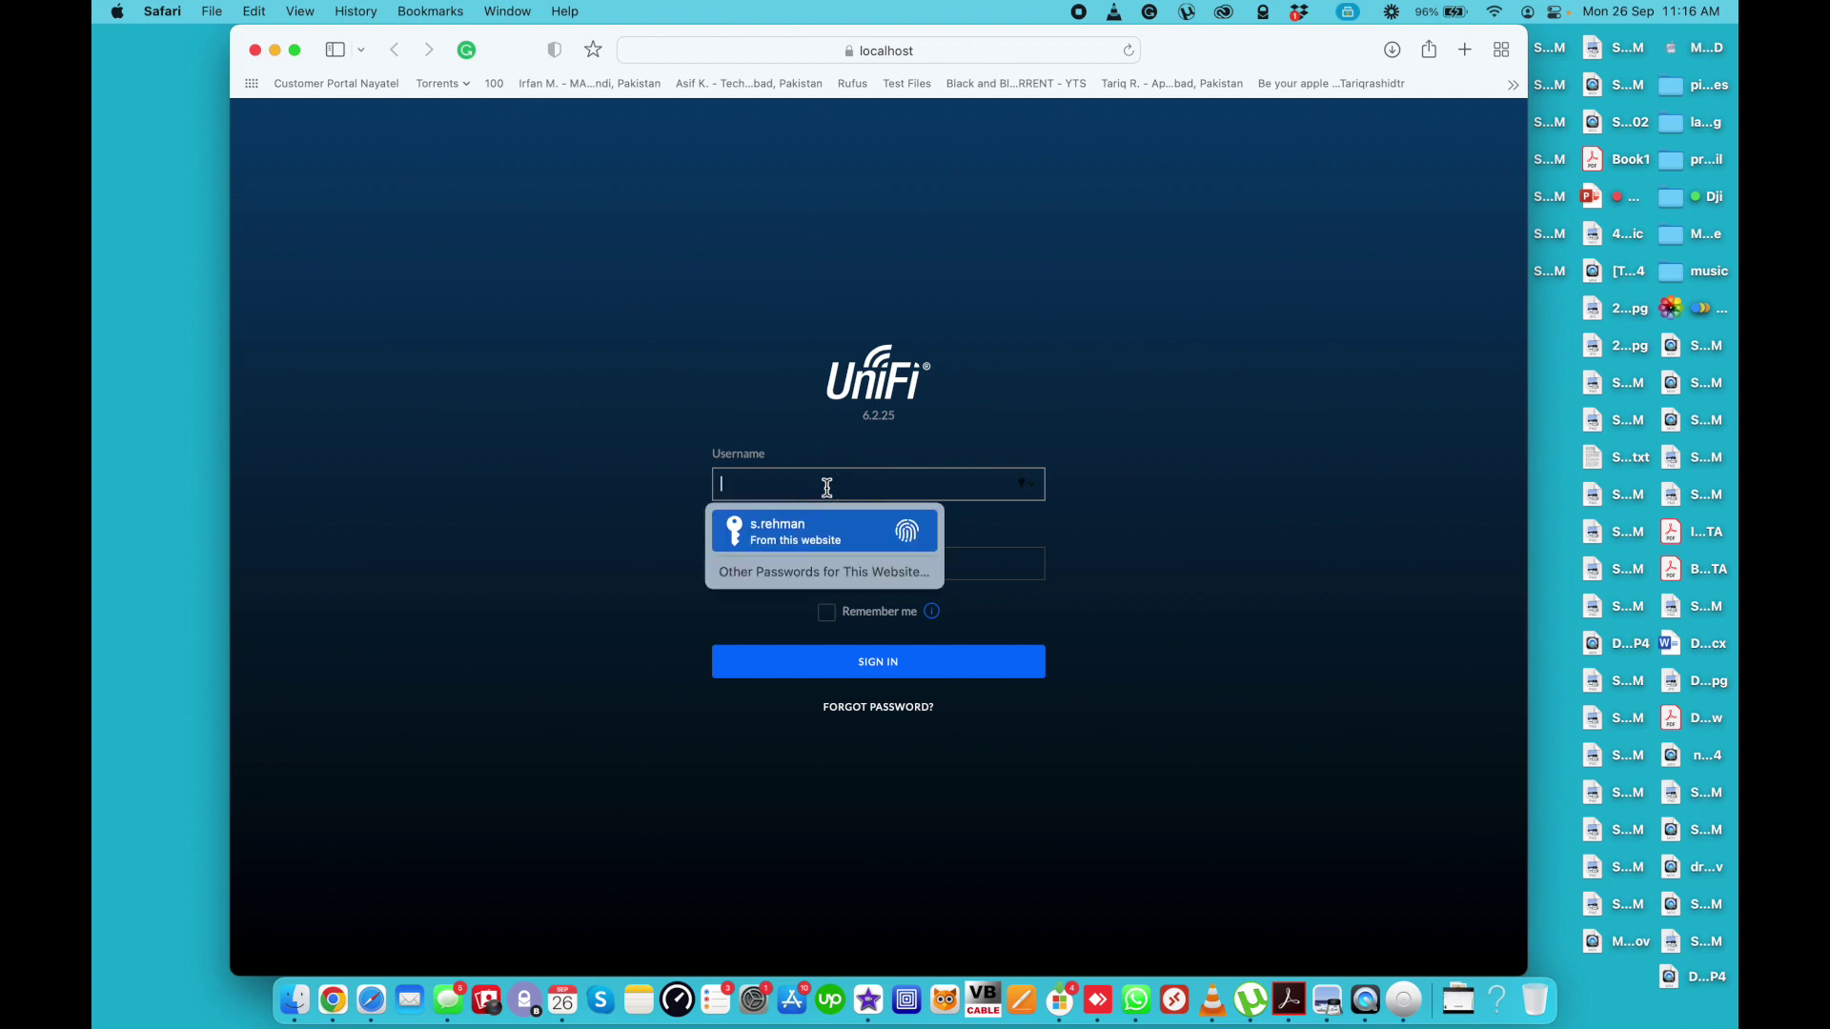
pyautogui.click(1167, 434)
pyautogui.click(933, 488)
pyautogui.press('Return')
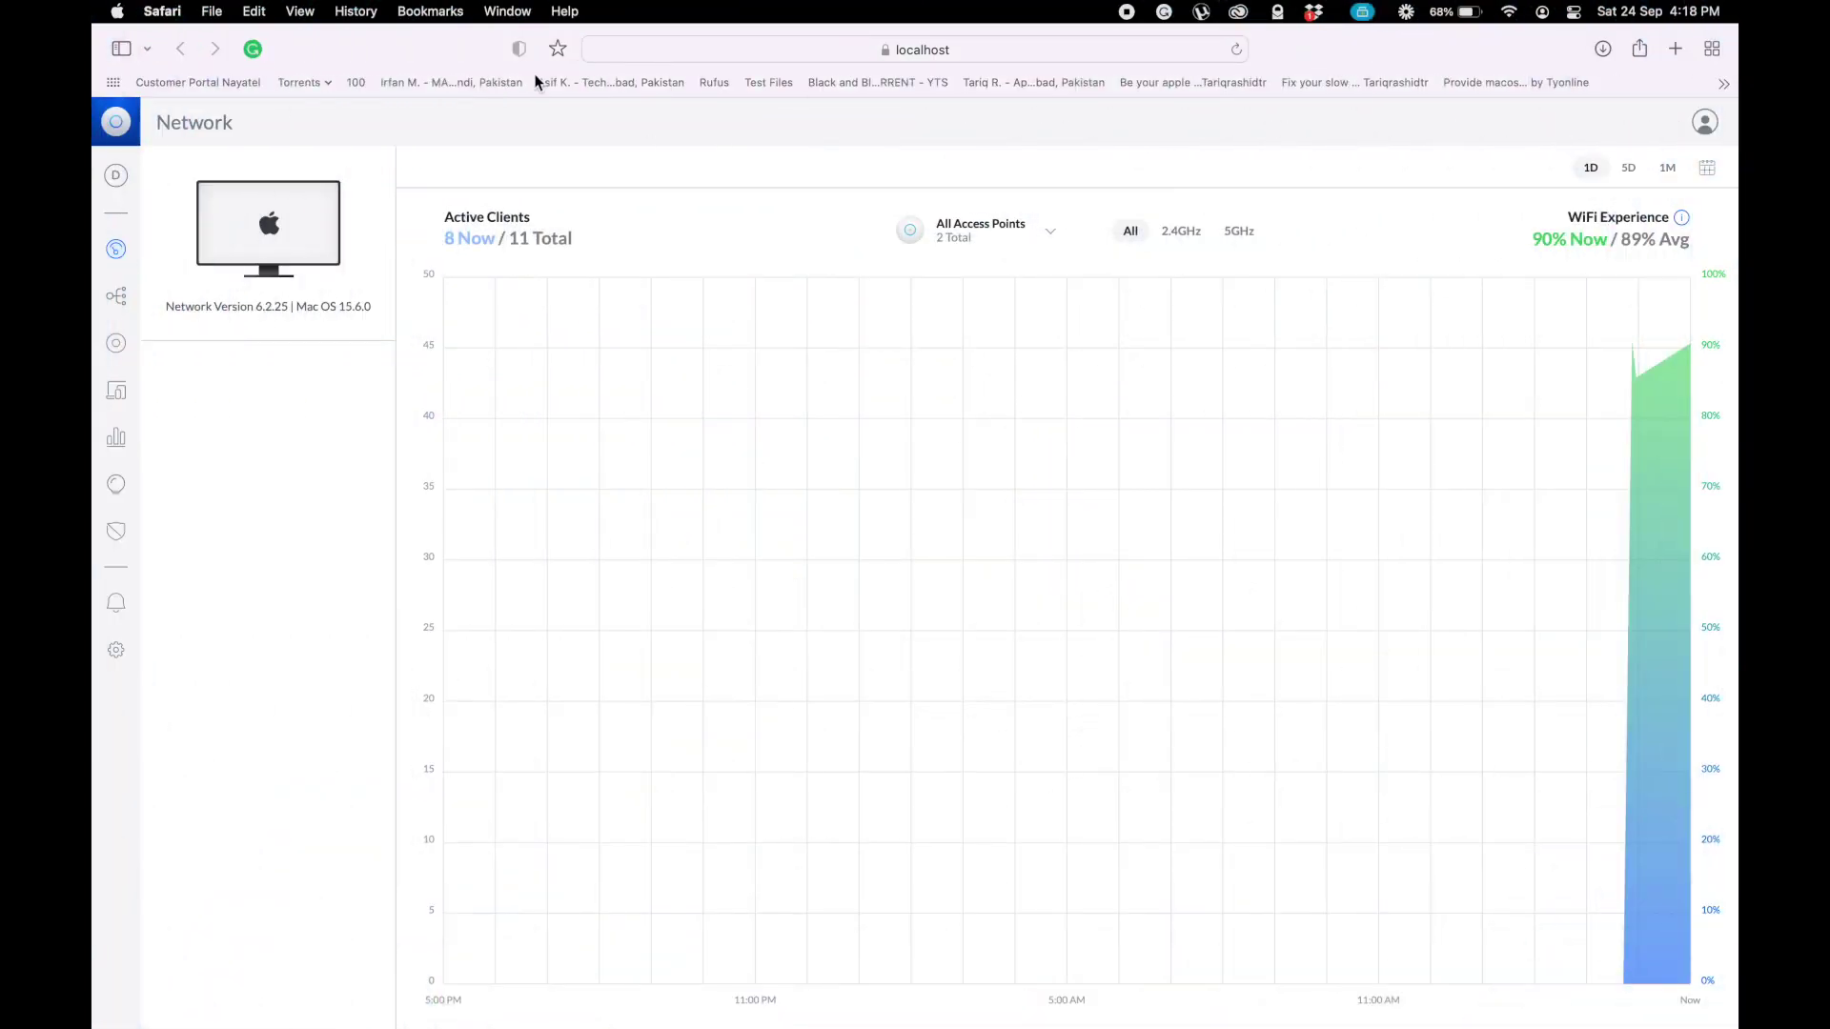
# - Visit the site list, Topology, Devices, Clients, Statistics, Insights, Threat Management and Alerts pages
pyautogui.click(115, 174)
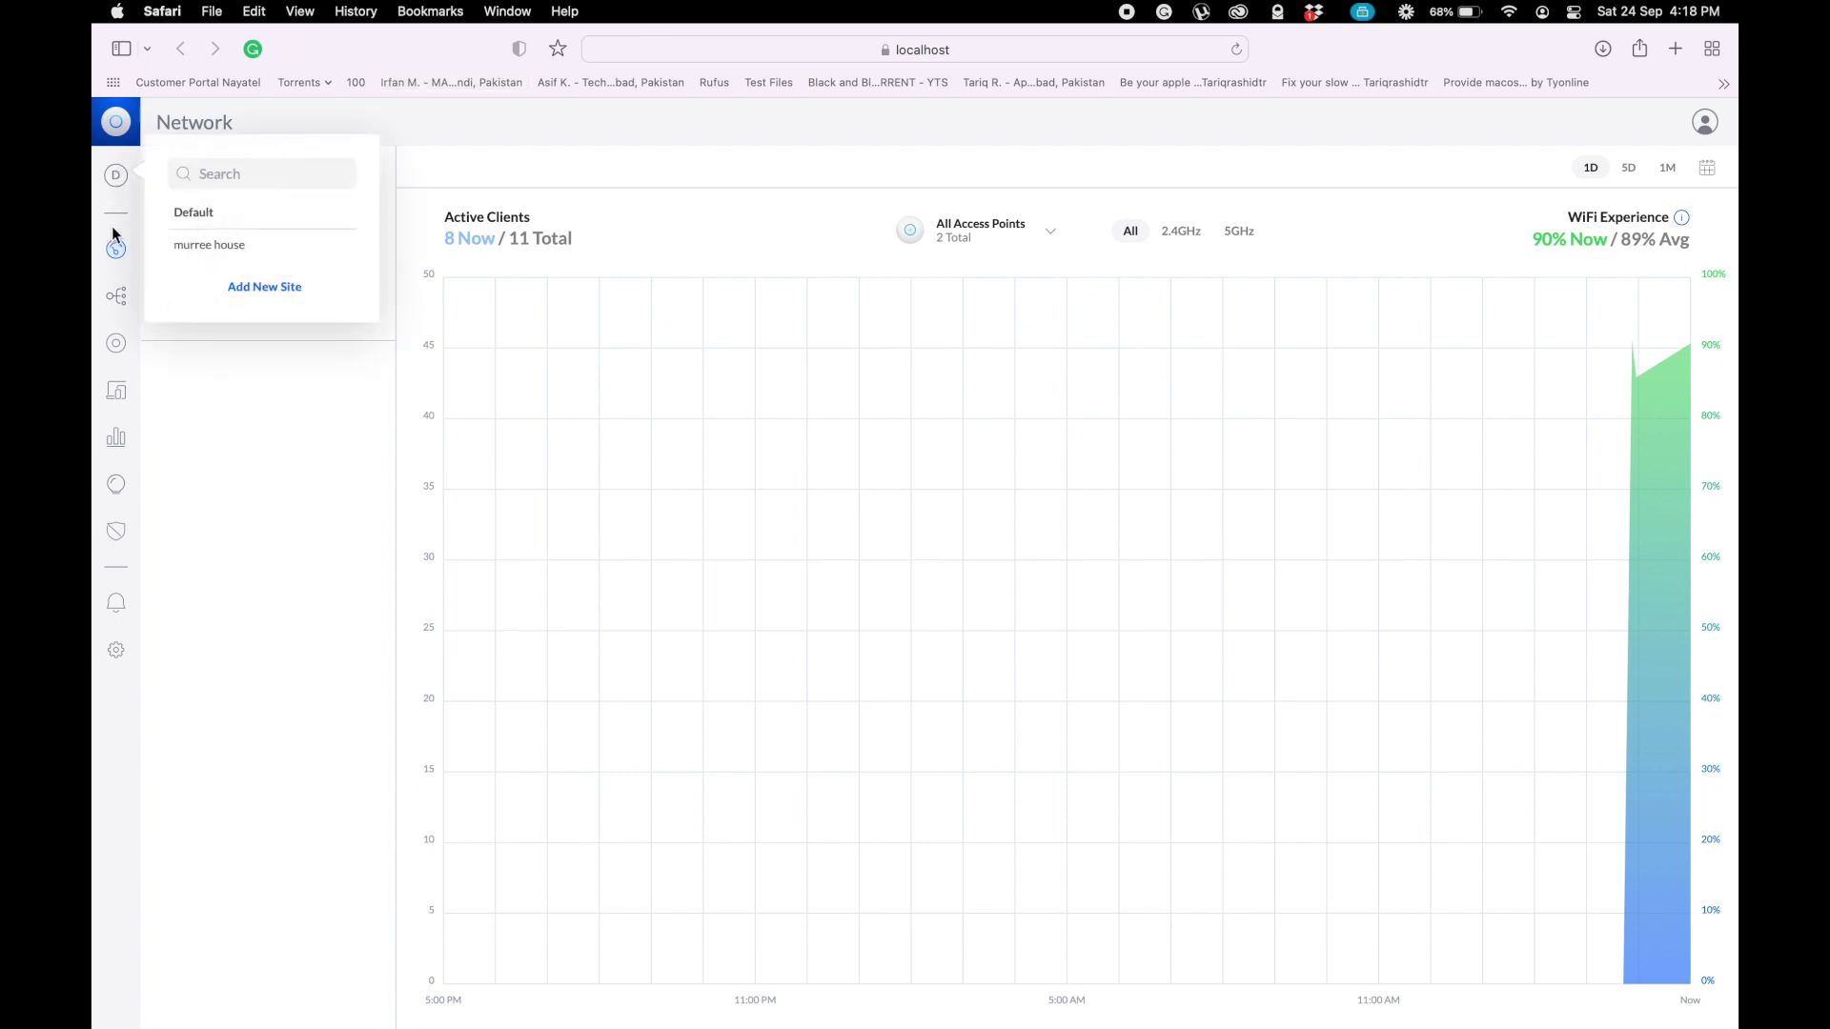
pyautogui.click(117, 297)
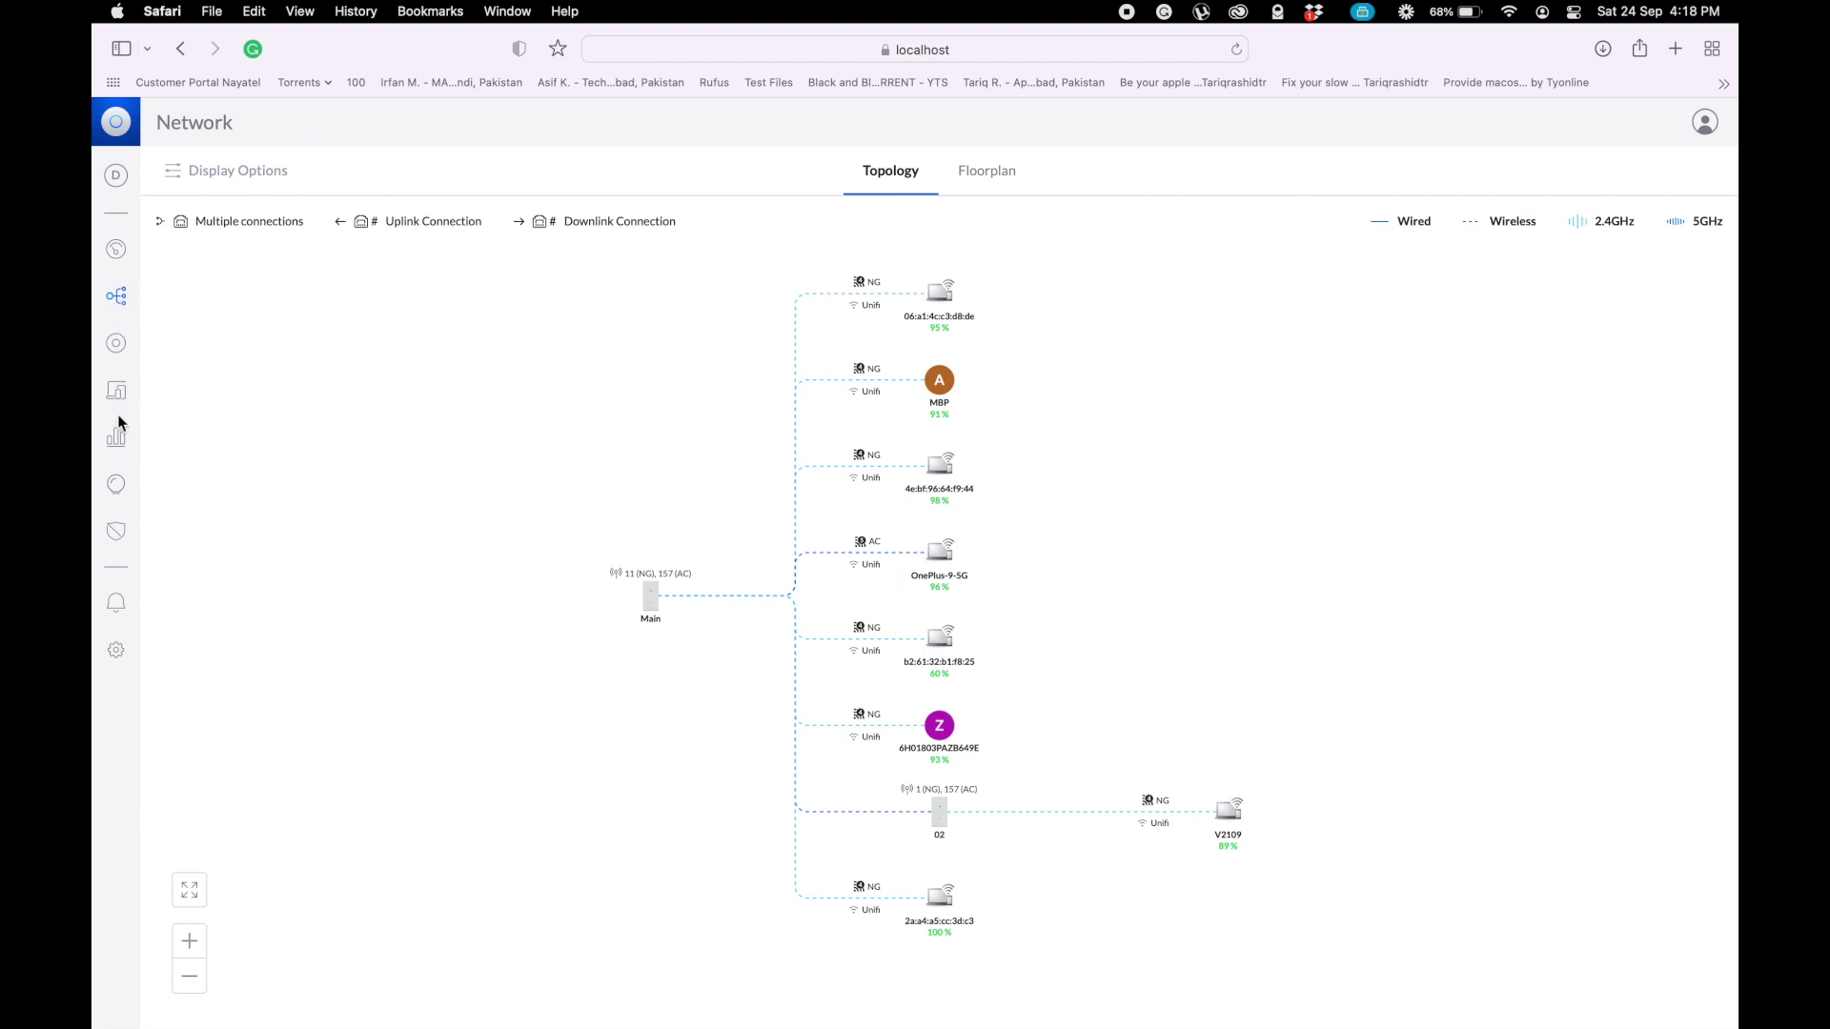
pyautogui.click(123, 349)
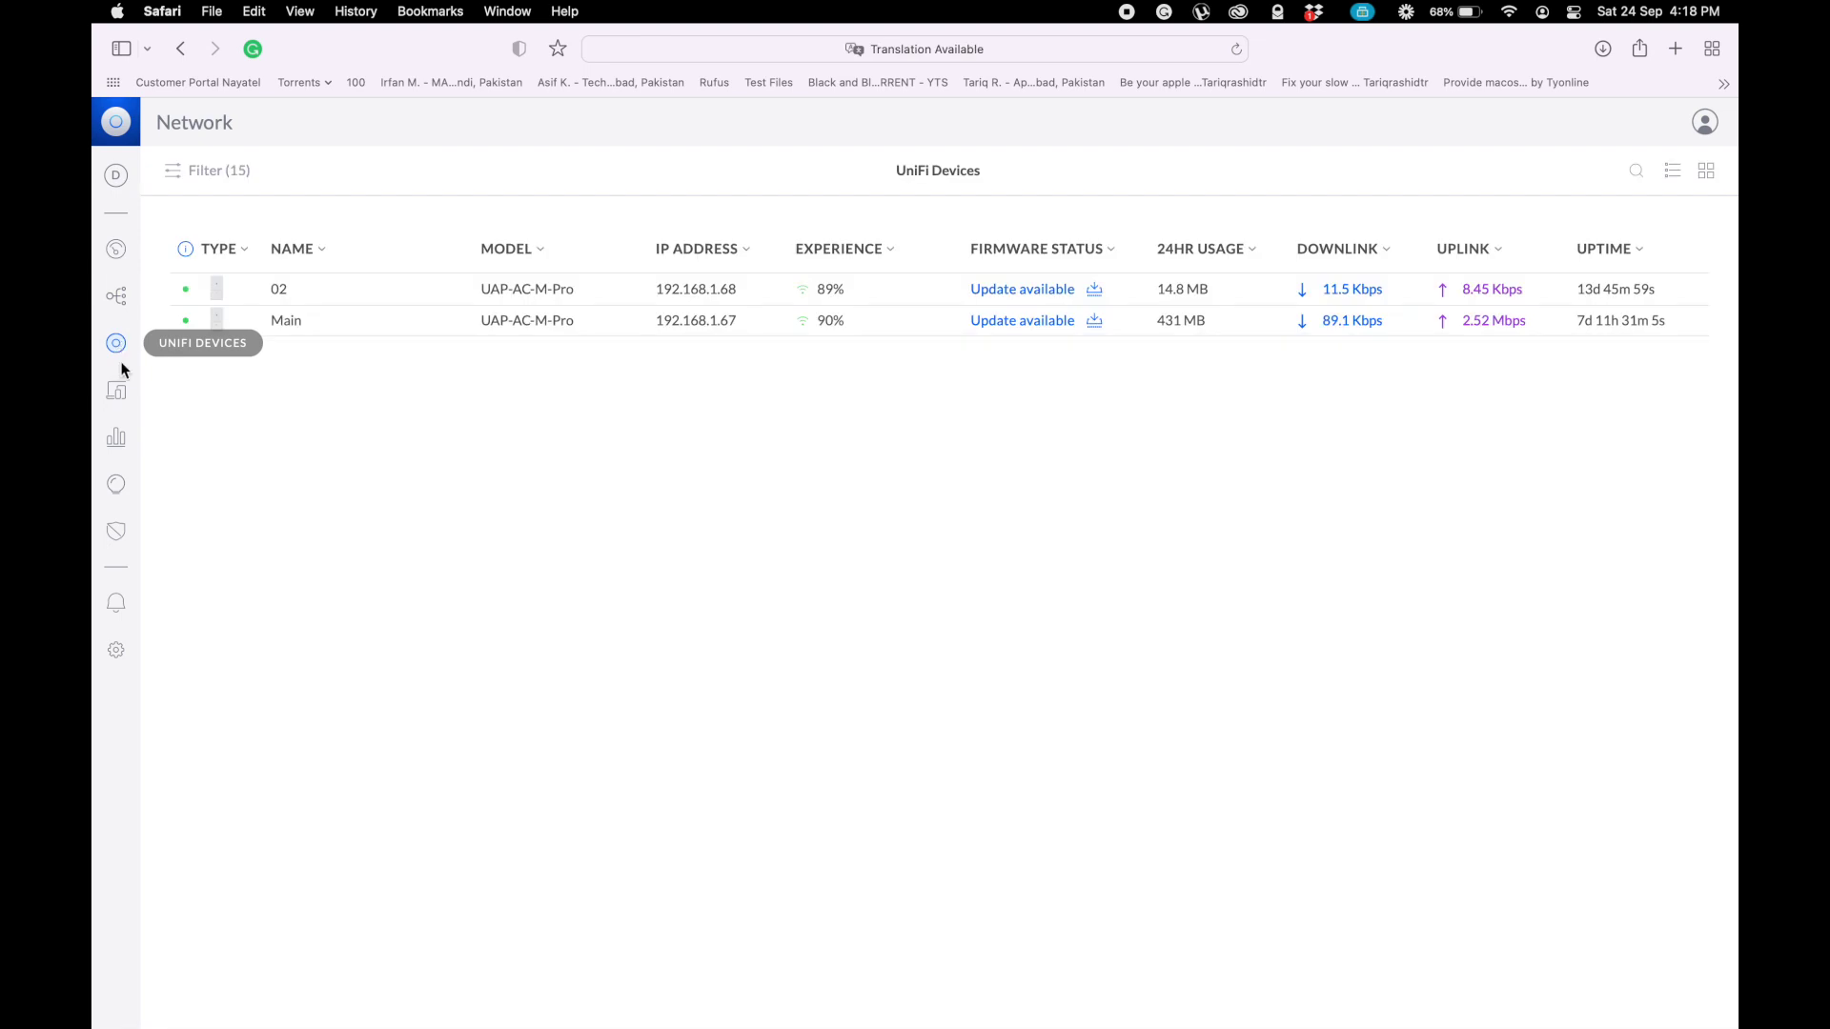
pyautogui.click(118, 401)
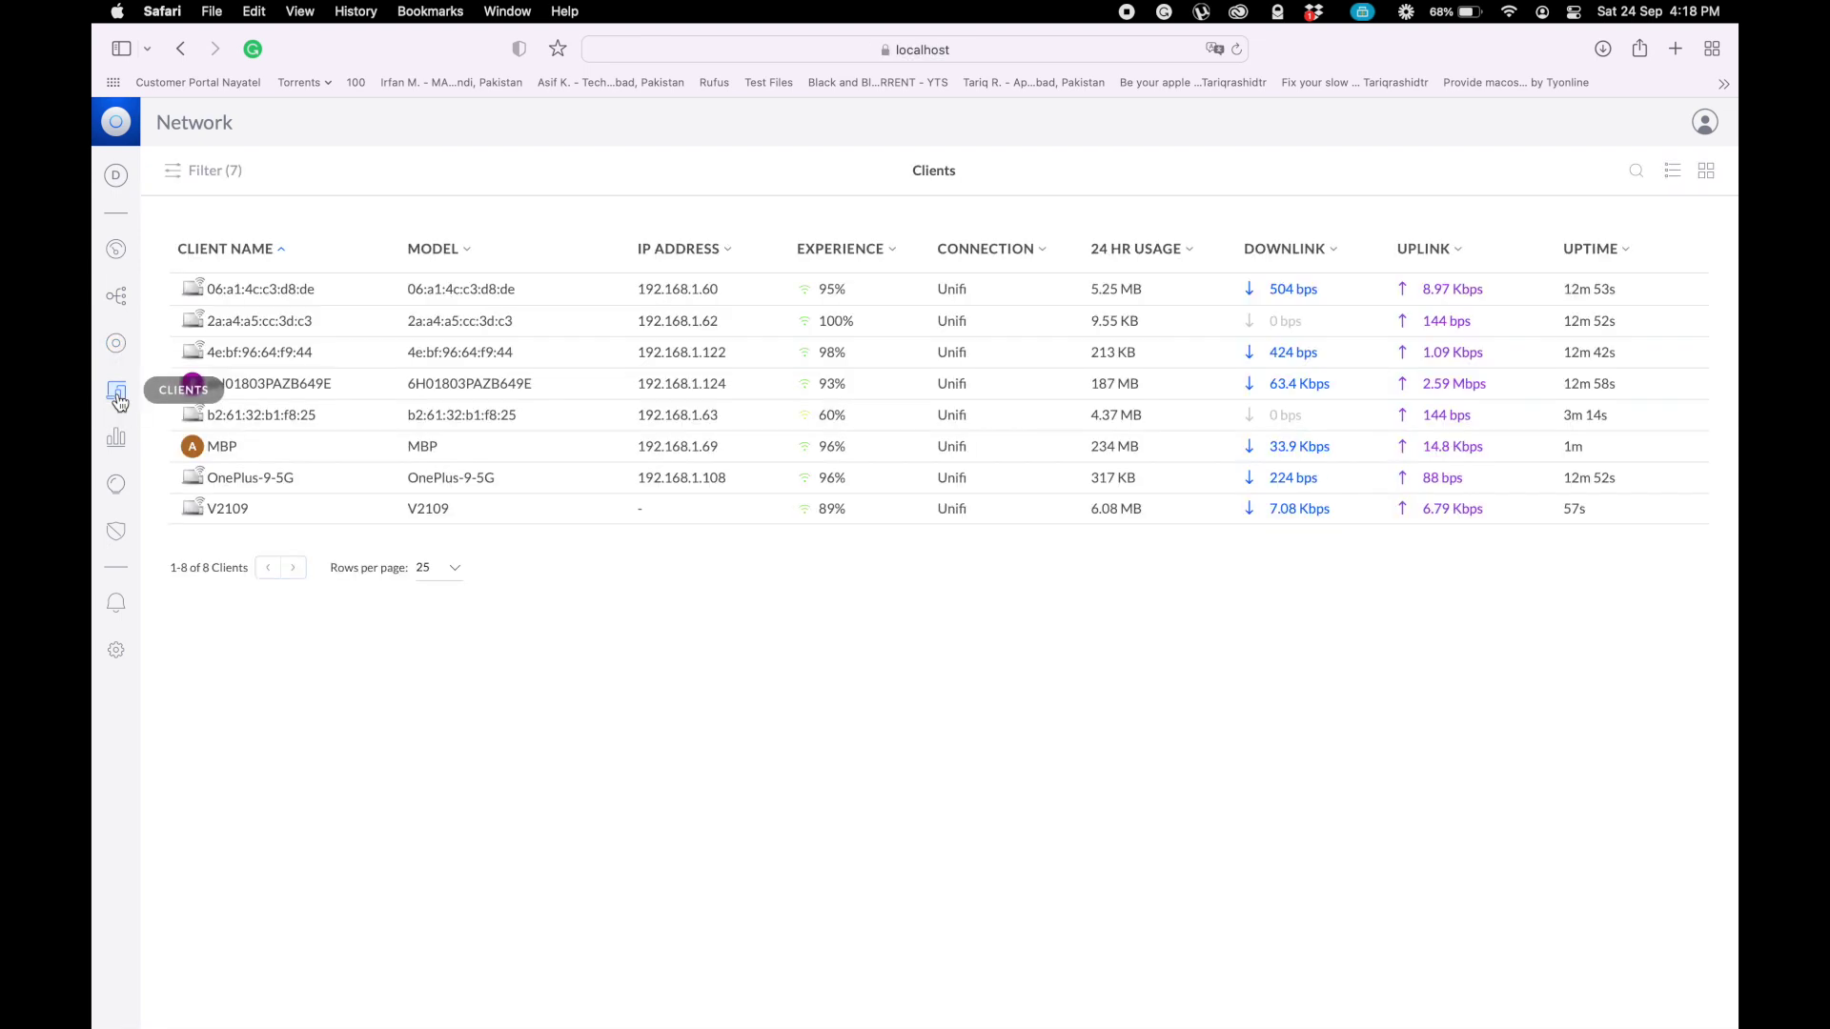
pyautogui.click(118, 443)
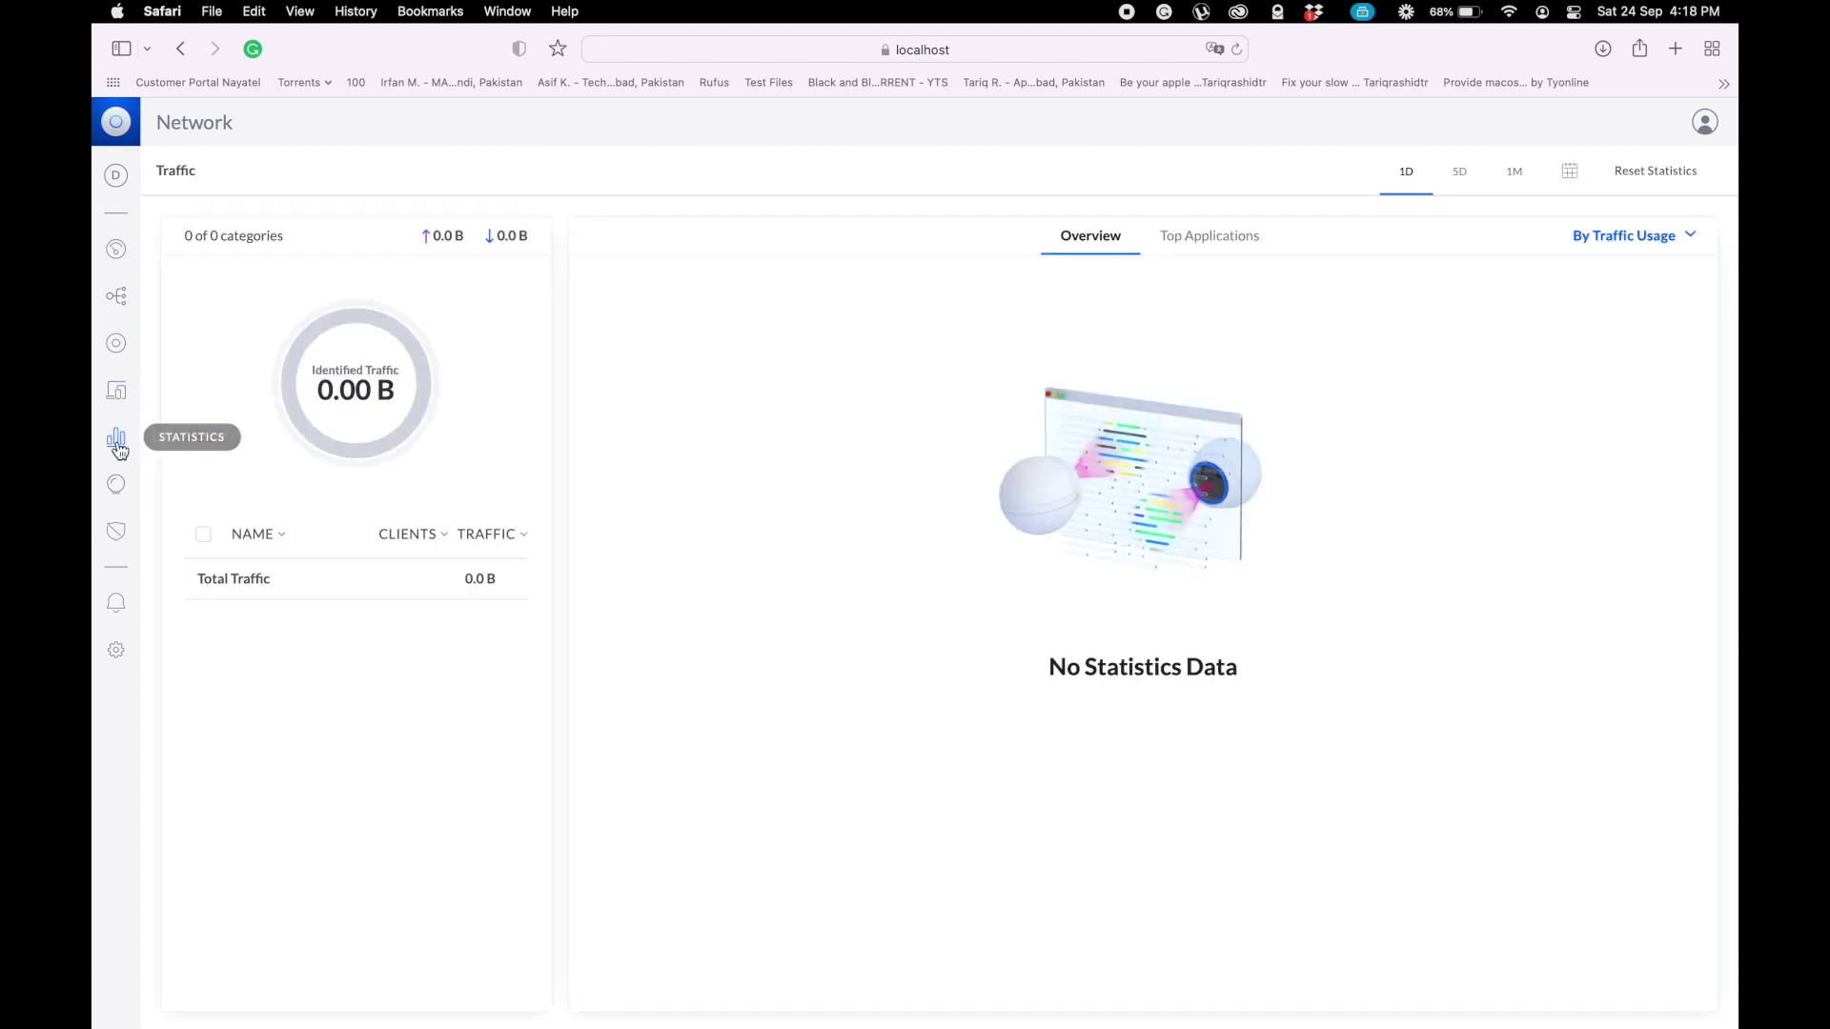
pyautogui.click(117, 488)
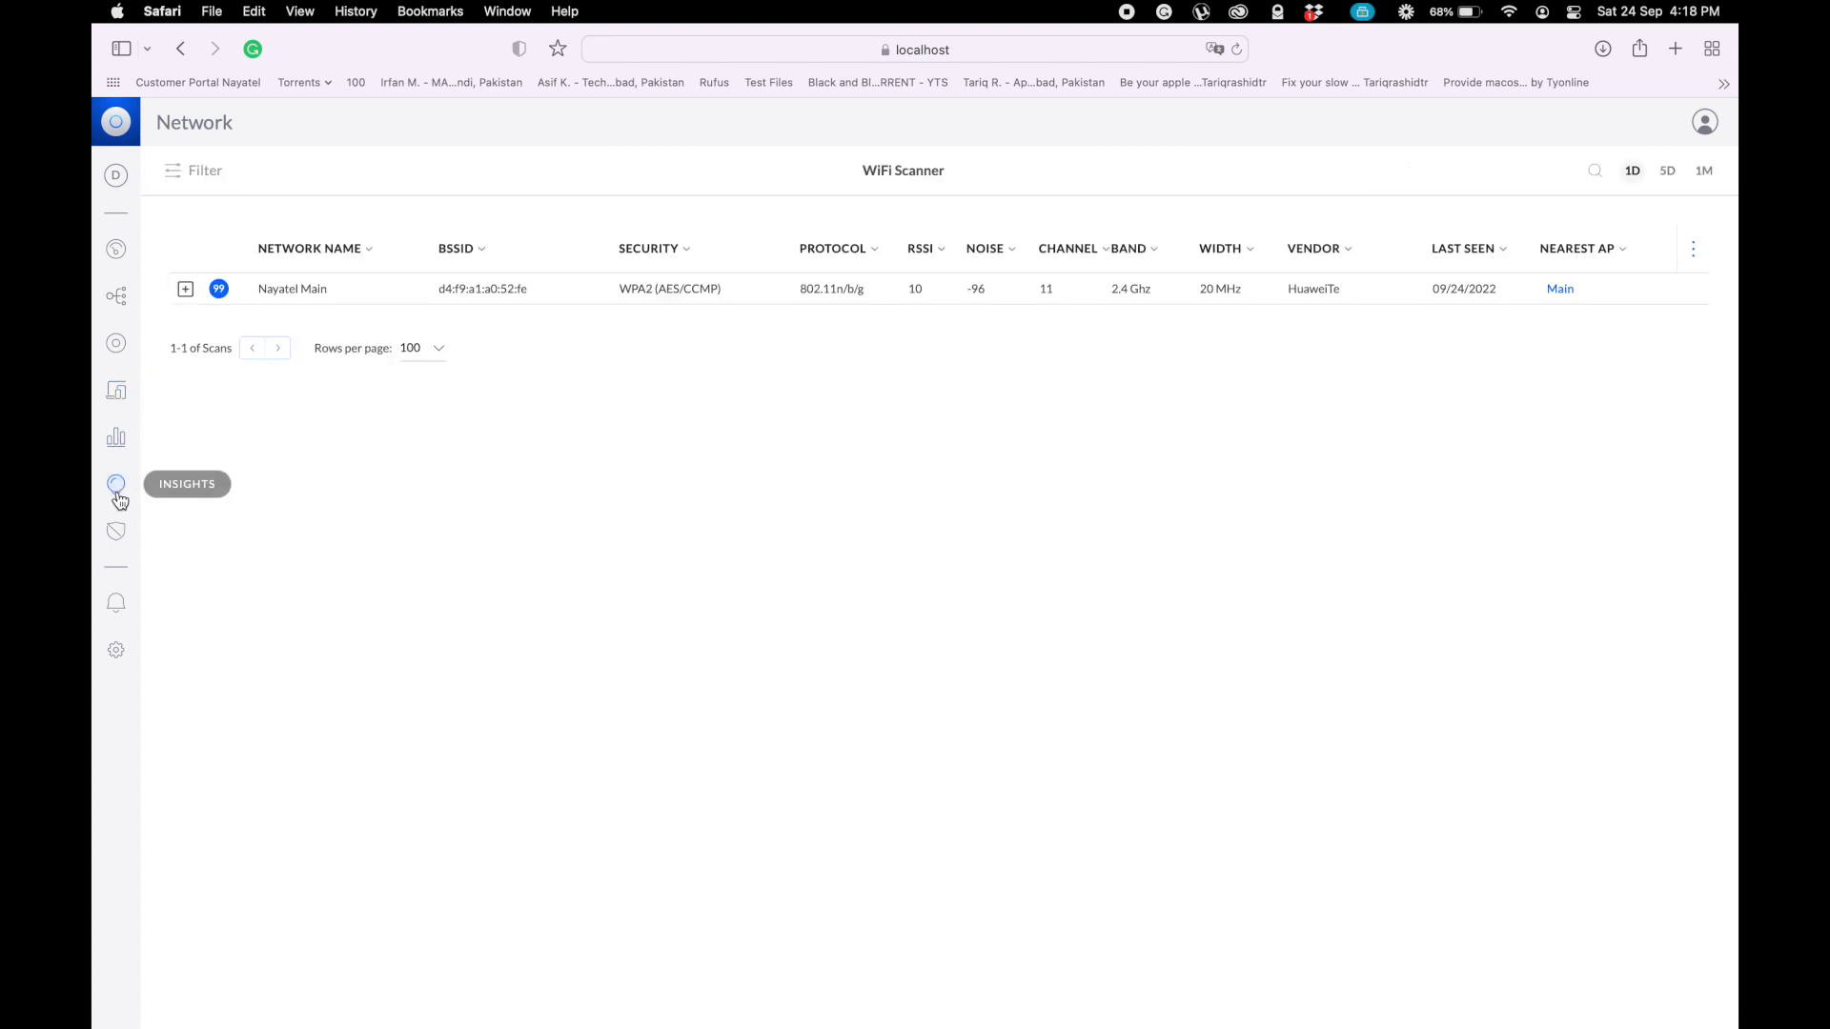
pyautogui.click(117, 539)
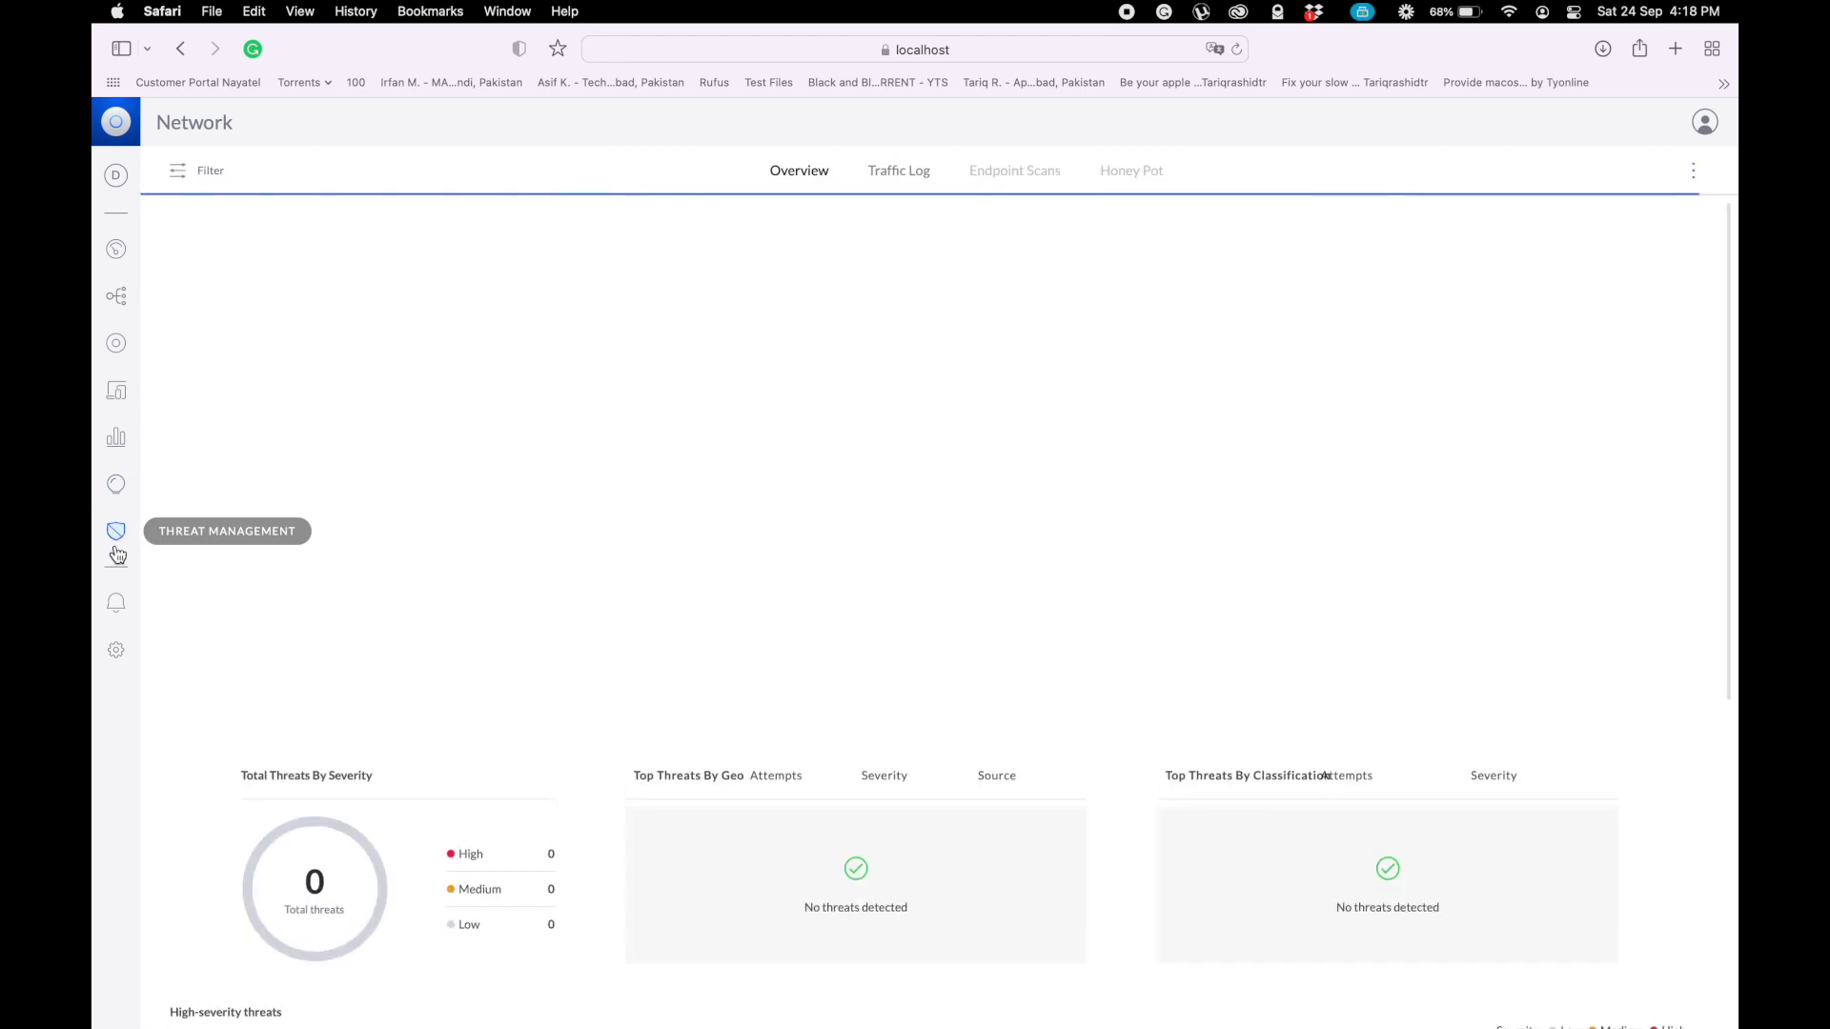
pyautogui.click(116, 616)
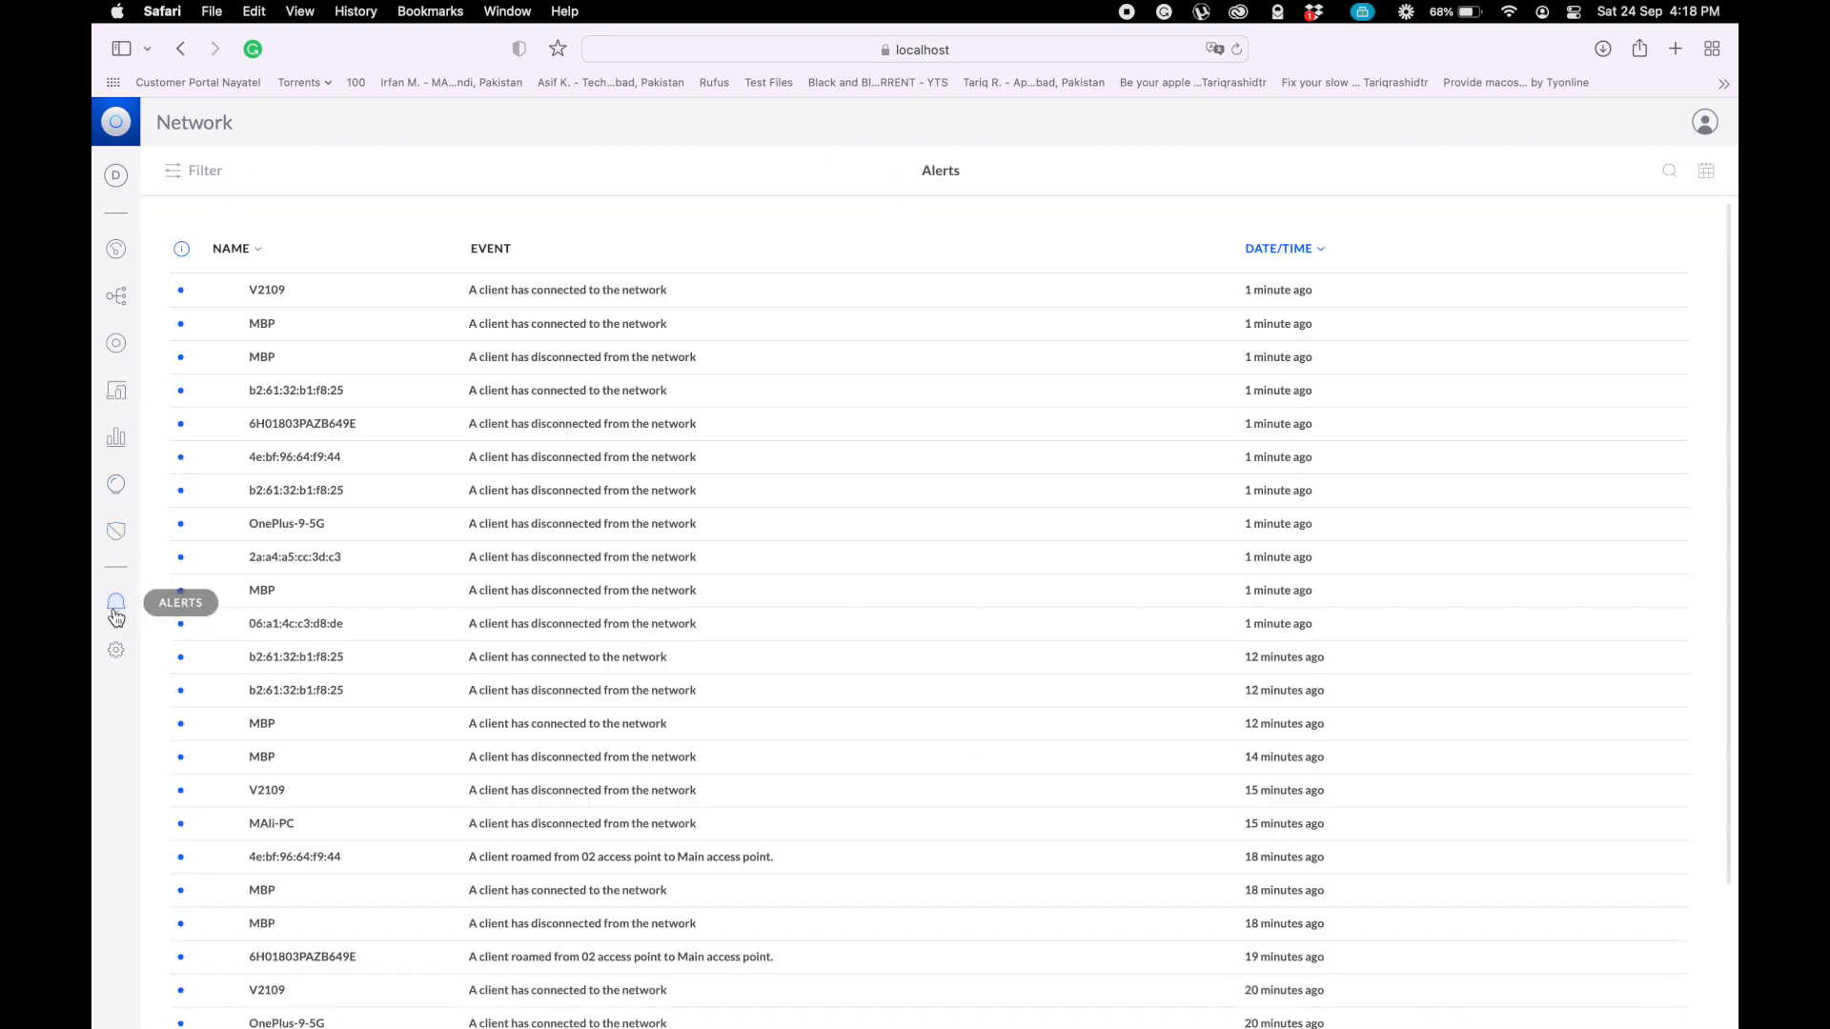
# - Go to Settings > Advanced Features, scroll to Bandwidth Profile and start a new profile
pyautogui.click(119, 660)
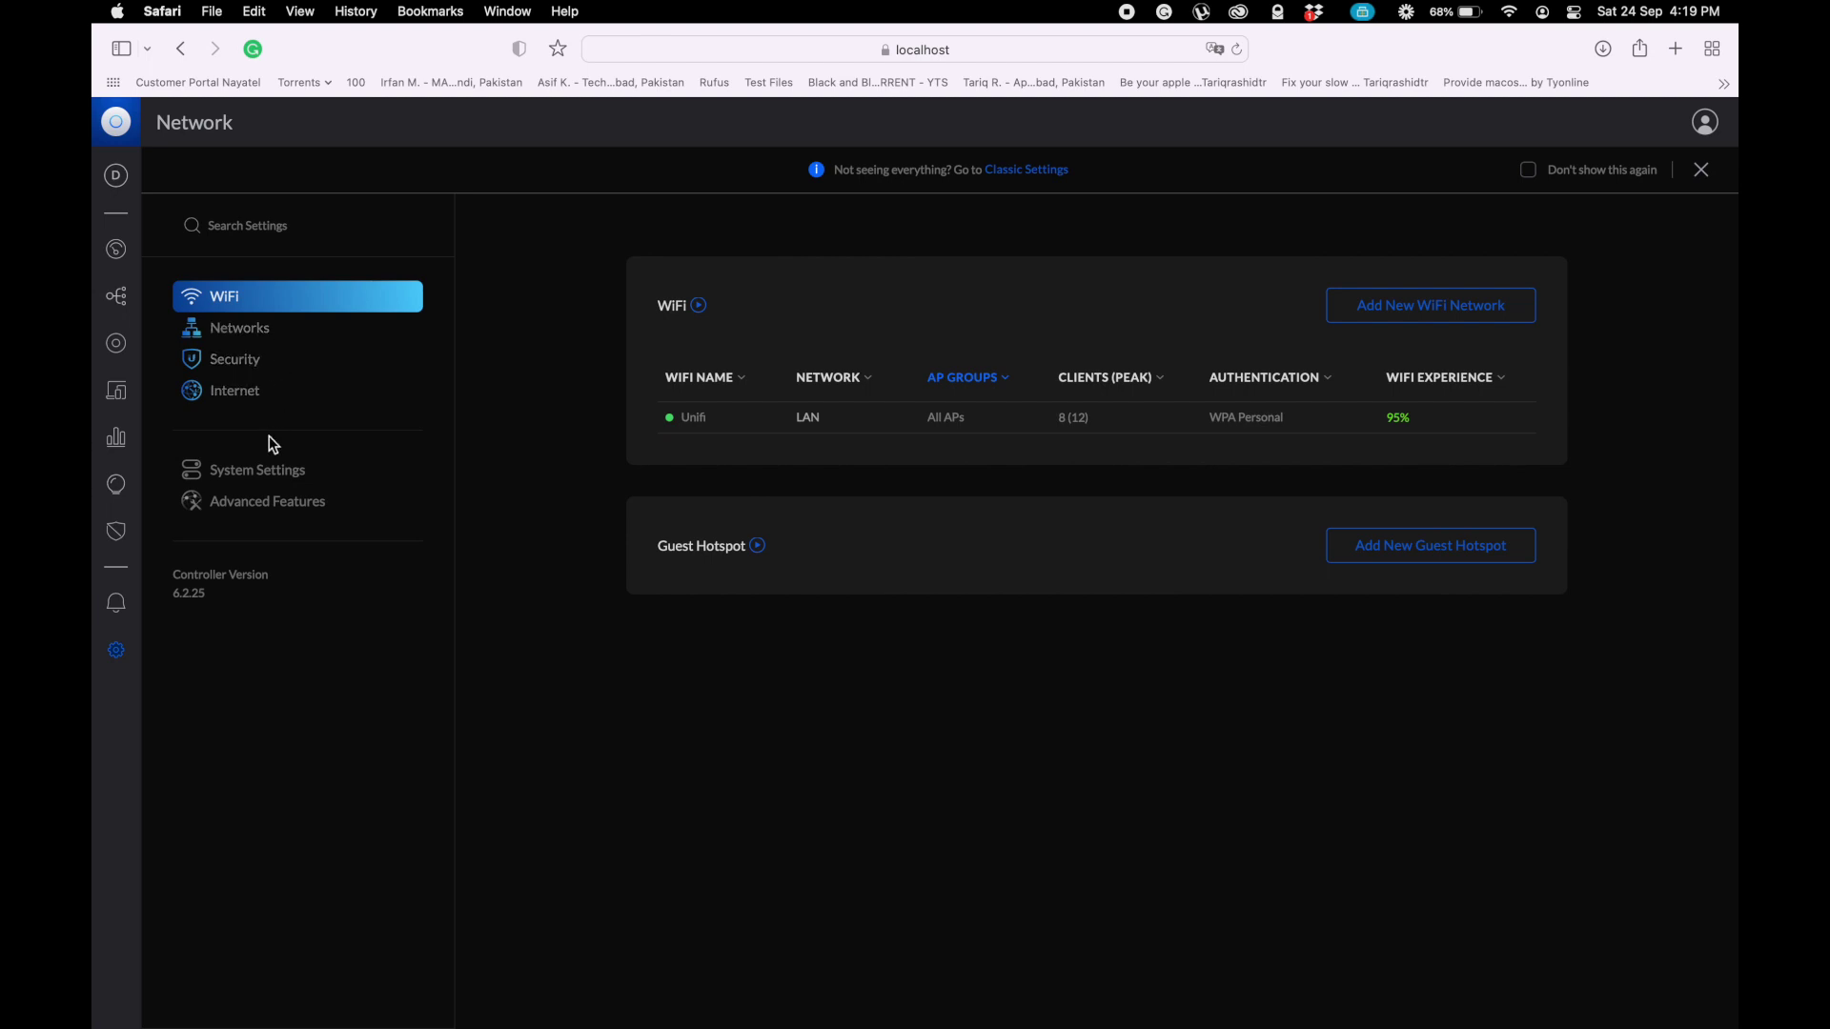
pyautogui.click(261, 508)
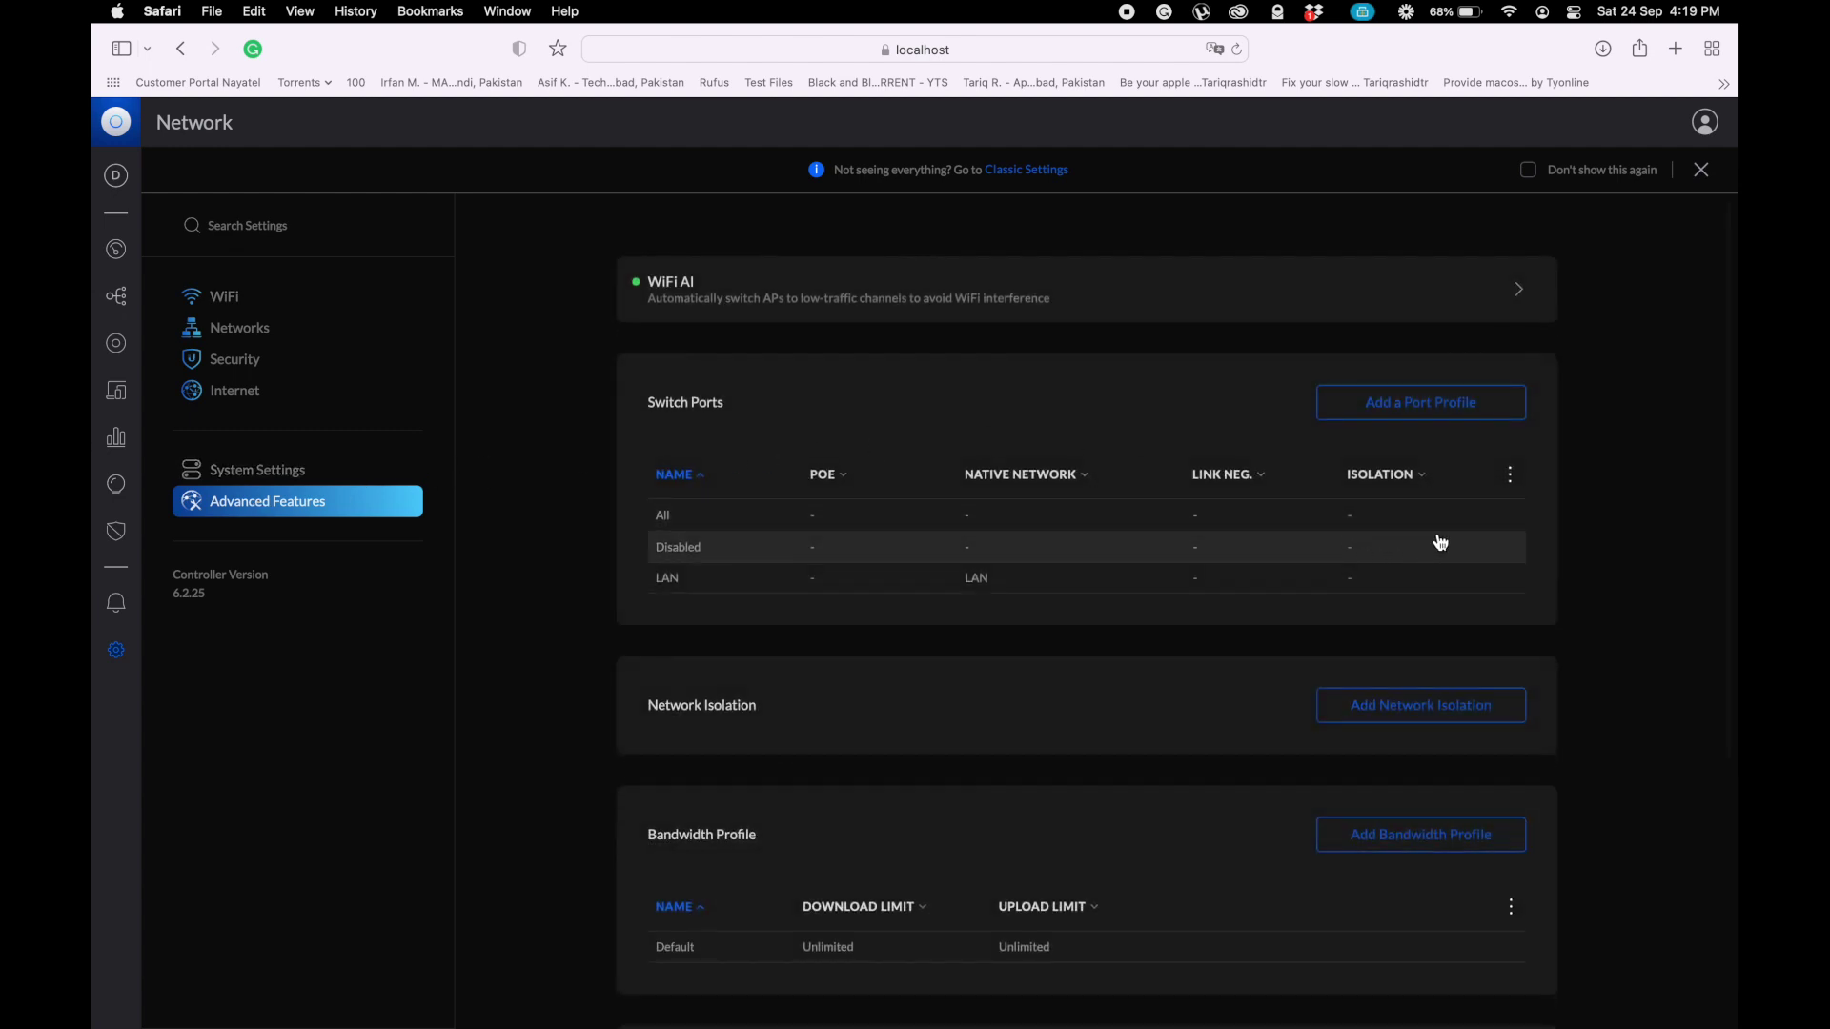
pyautogui.scroll(-1, 1599, 567)
pyautogui.scroll(-5, 1594, 560)
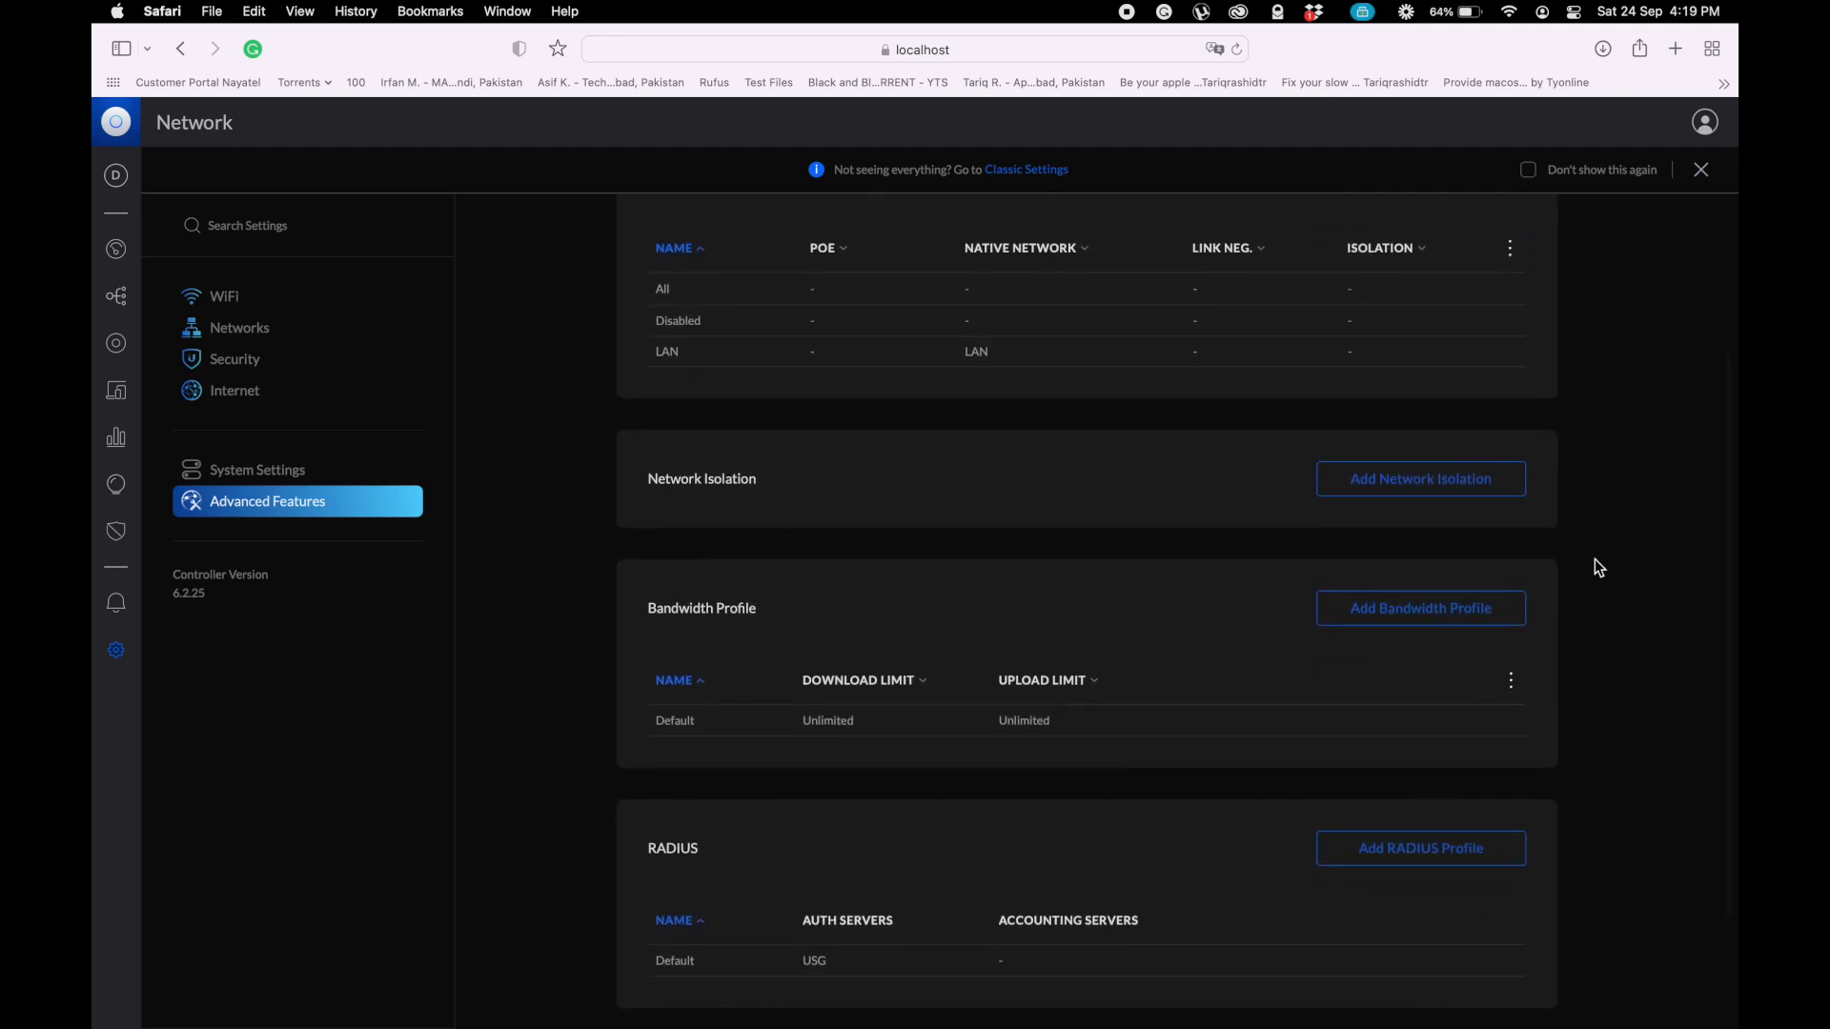
pyautogui.scroll(-3, 1598, 567)
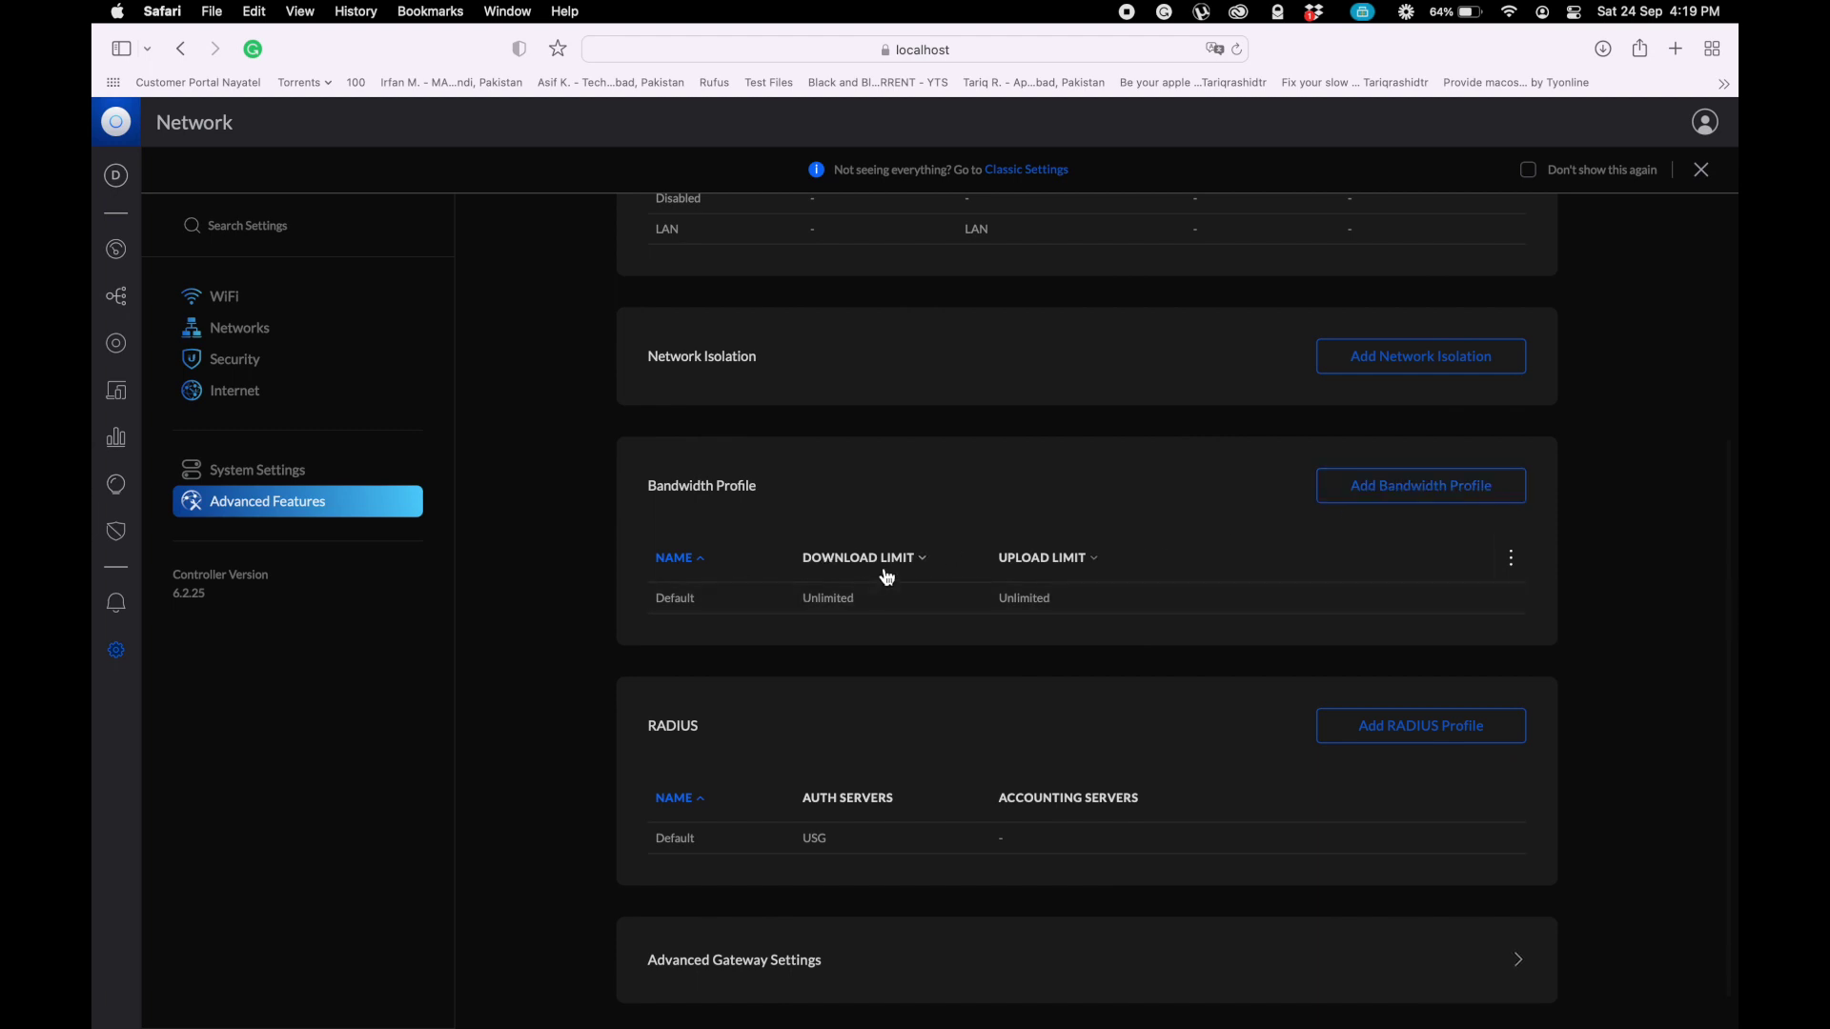
pyautogui.click(1379, 485)
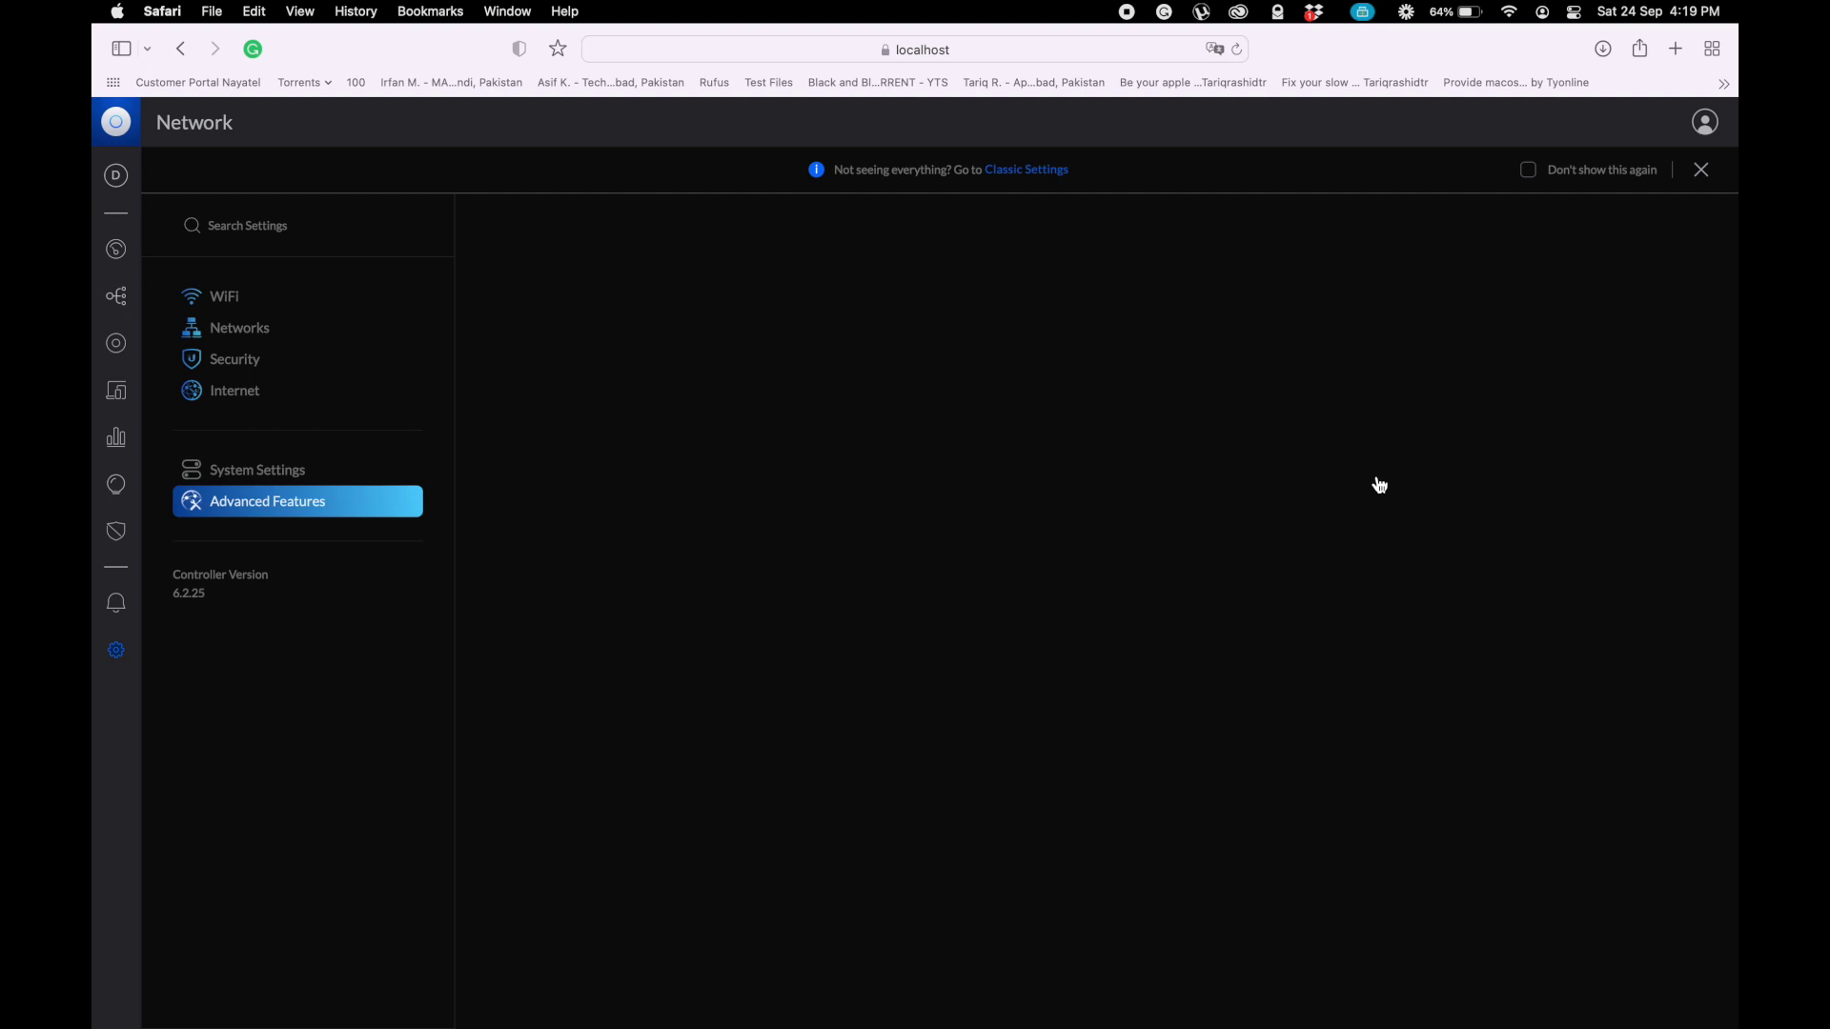
# - Name the new bandwidth profile Staff and limit its download to 1 Mbps
pyautogui.click(986, 340)
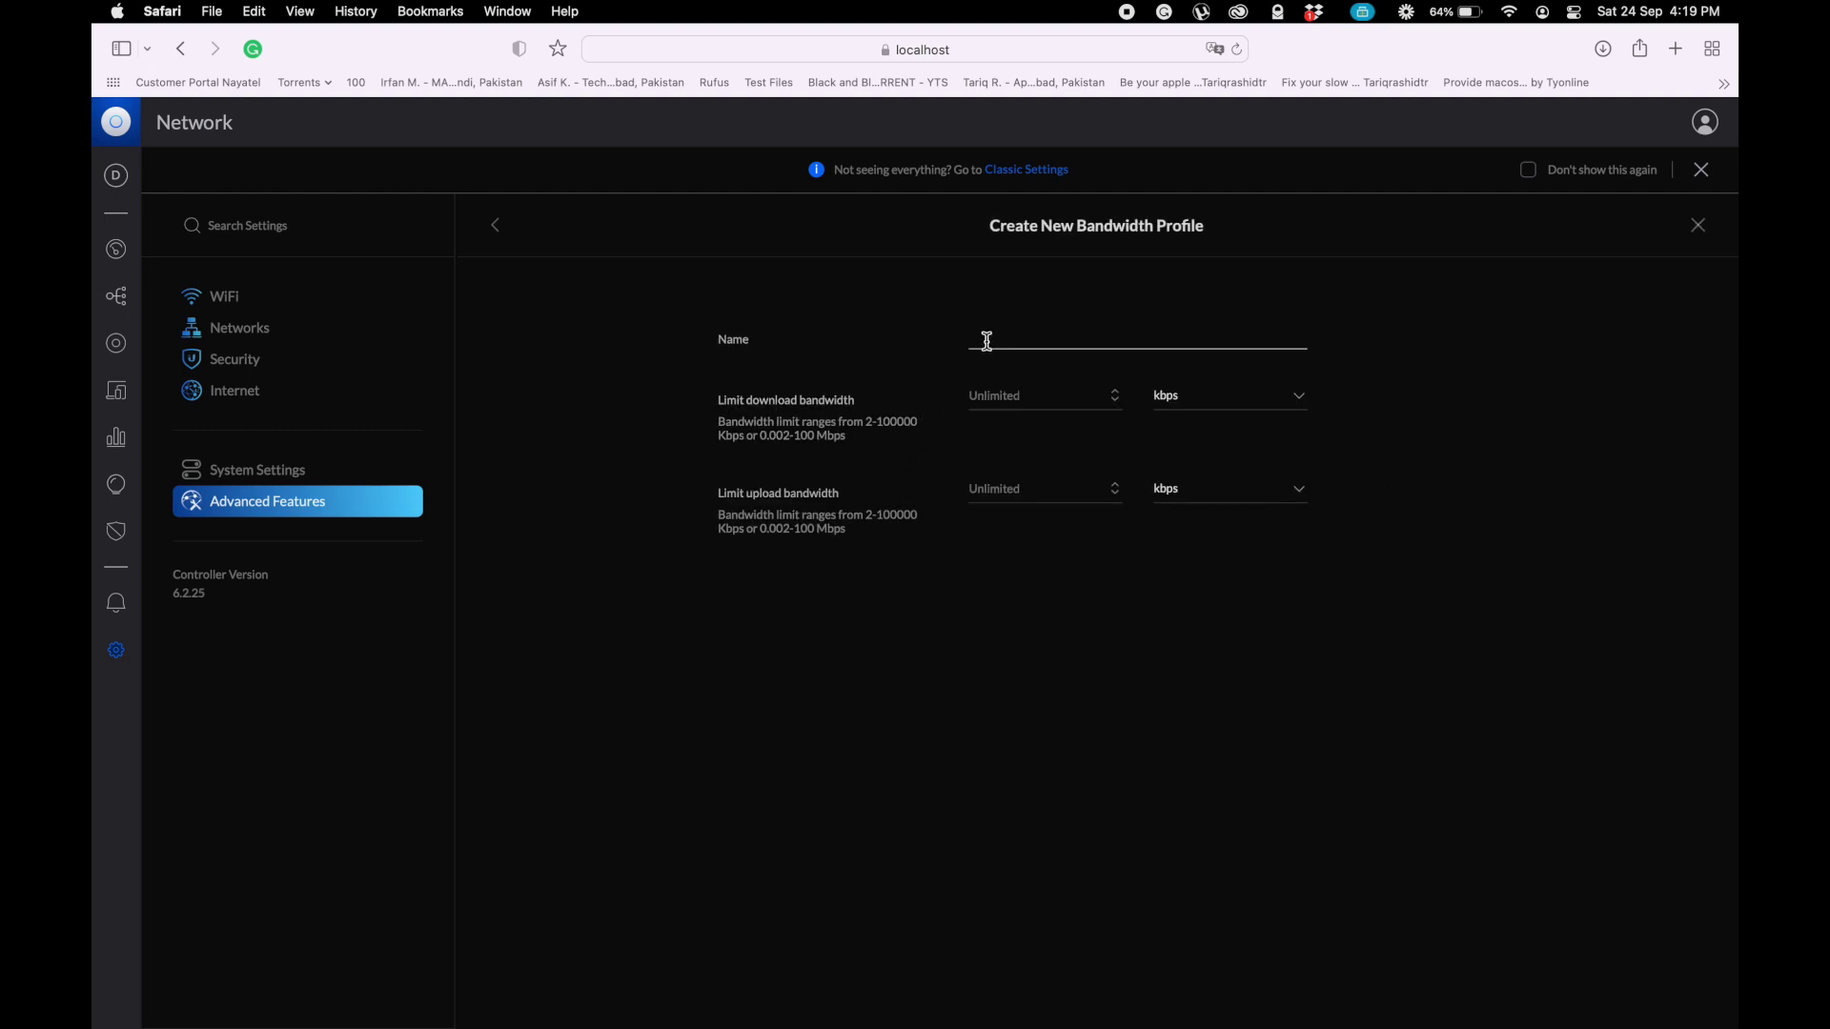
pyautogui.click(987, 341)
pyautogui.write('Staff')
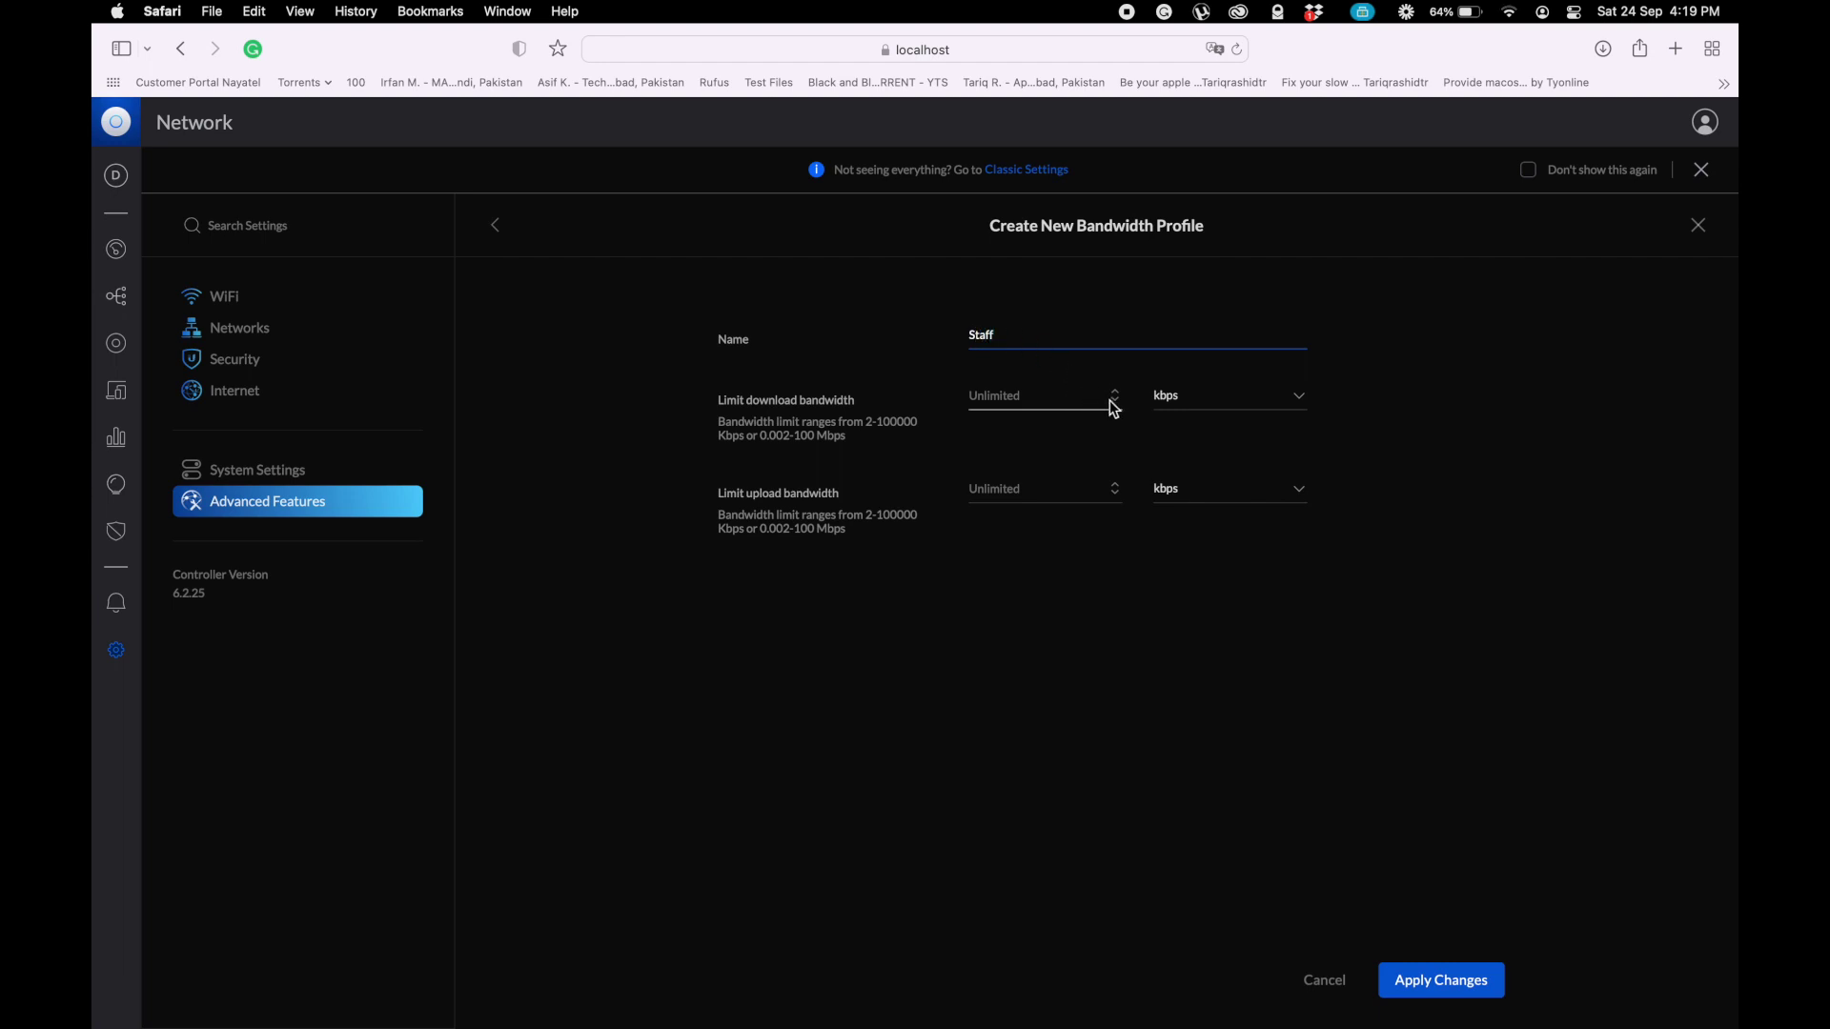
pyautogui.click(1306, 412)
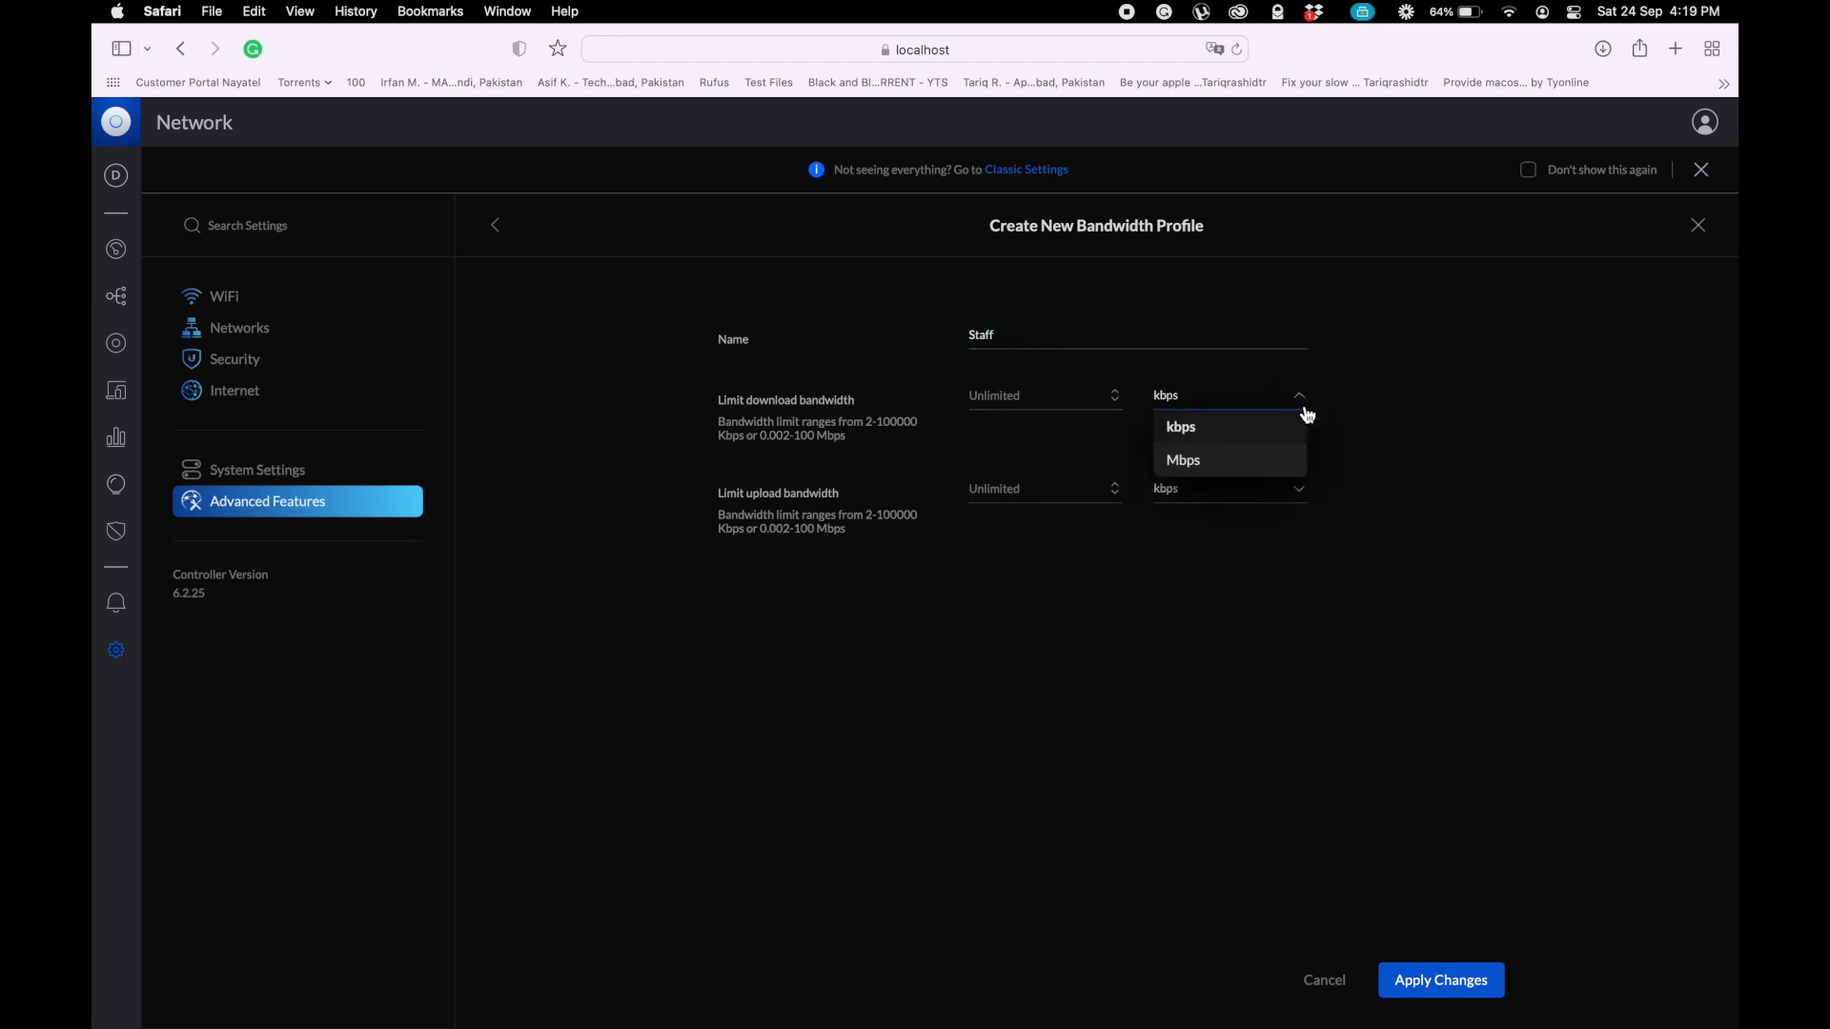
pyautogui.click(1197, 464)
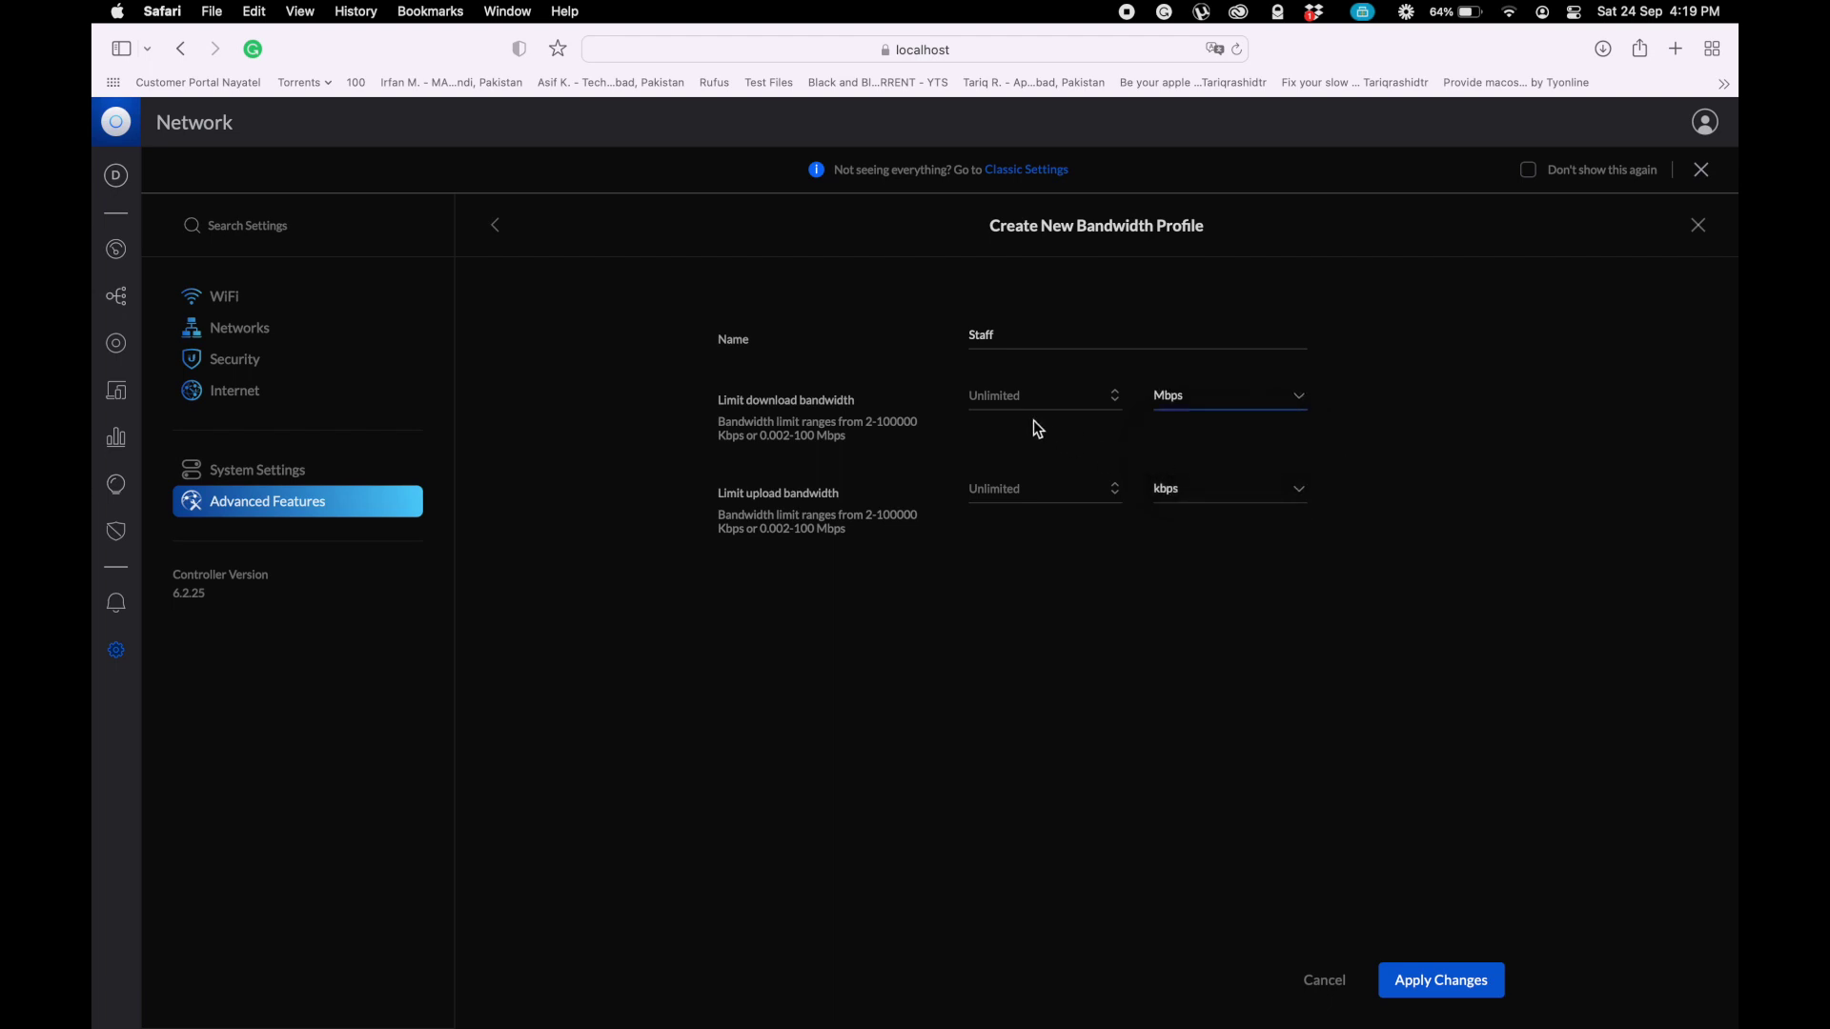
pyautogui.click(1012, 394)
pyautogui.write('1')
# - Limit the Staff profile's upload to 1 Mbps and apply the changes
pyautogui.click(1287, 499)
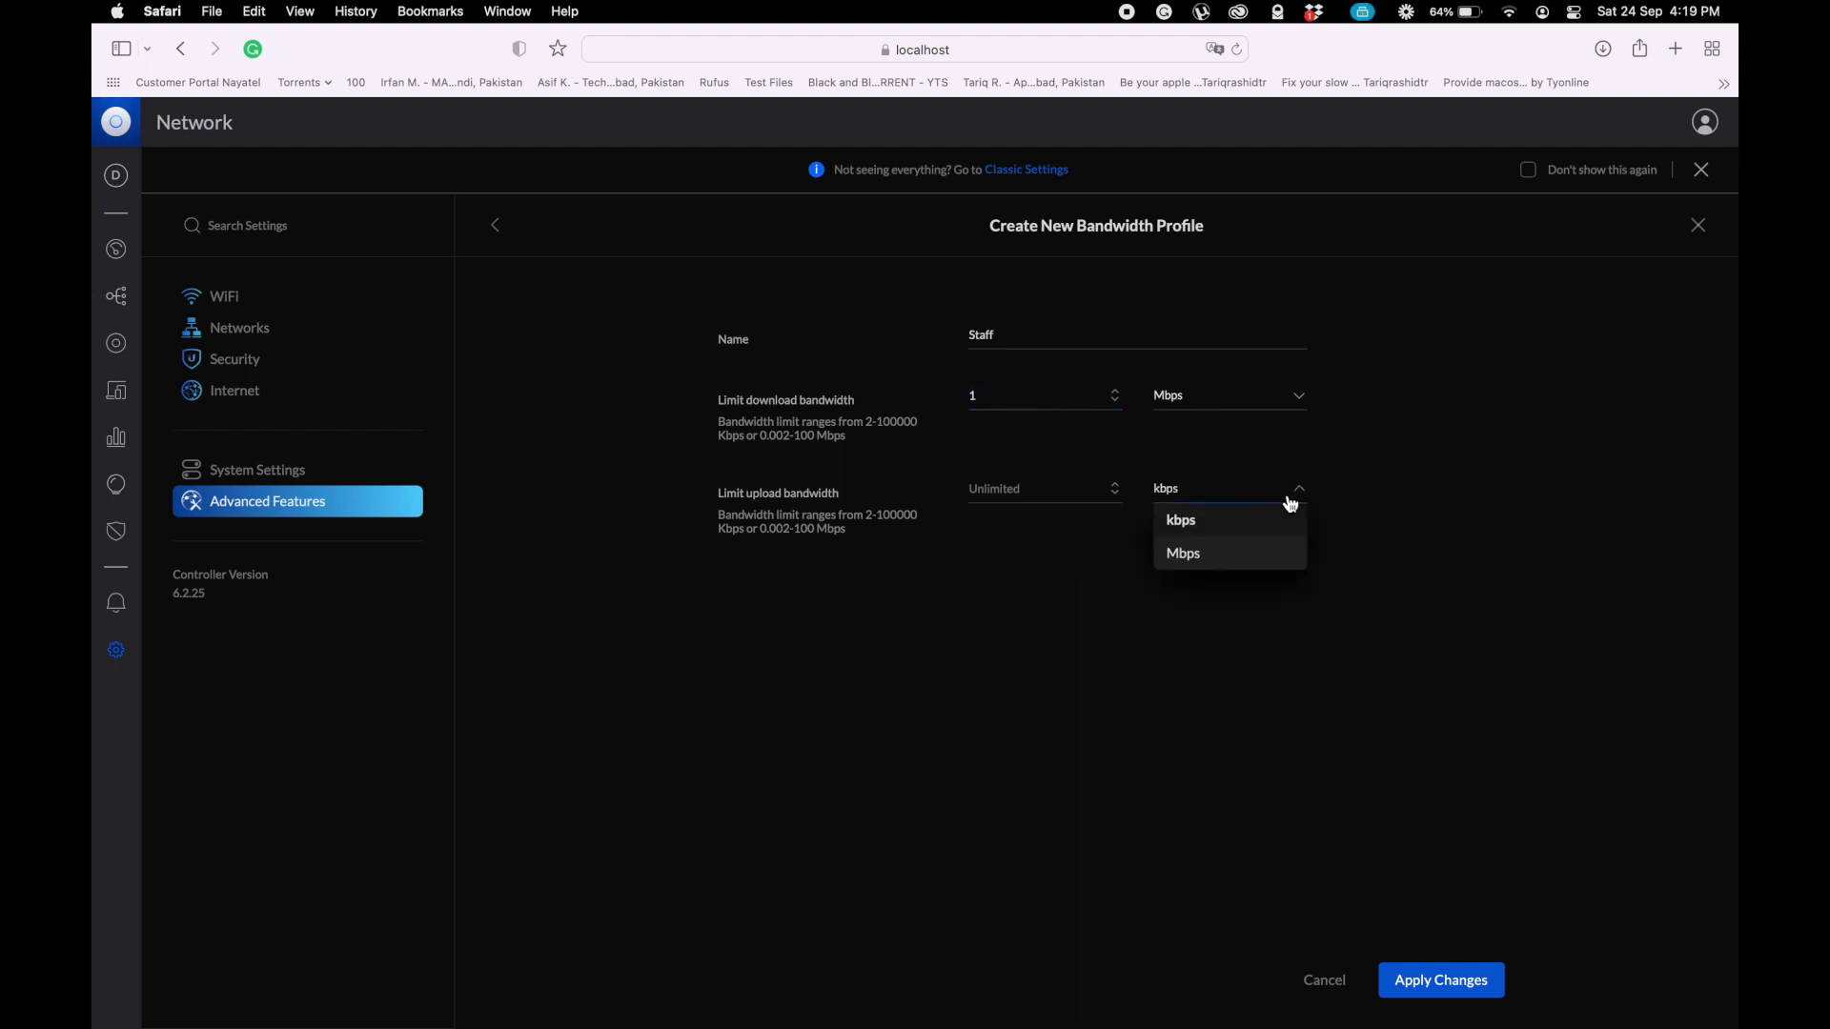
pyautogui.click(1224, 558)
pyautogui.click(983, 484)
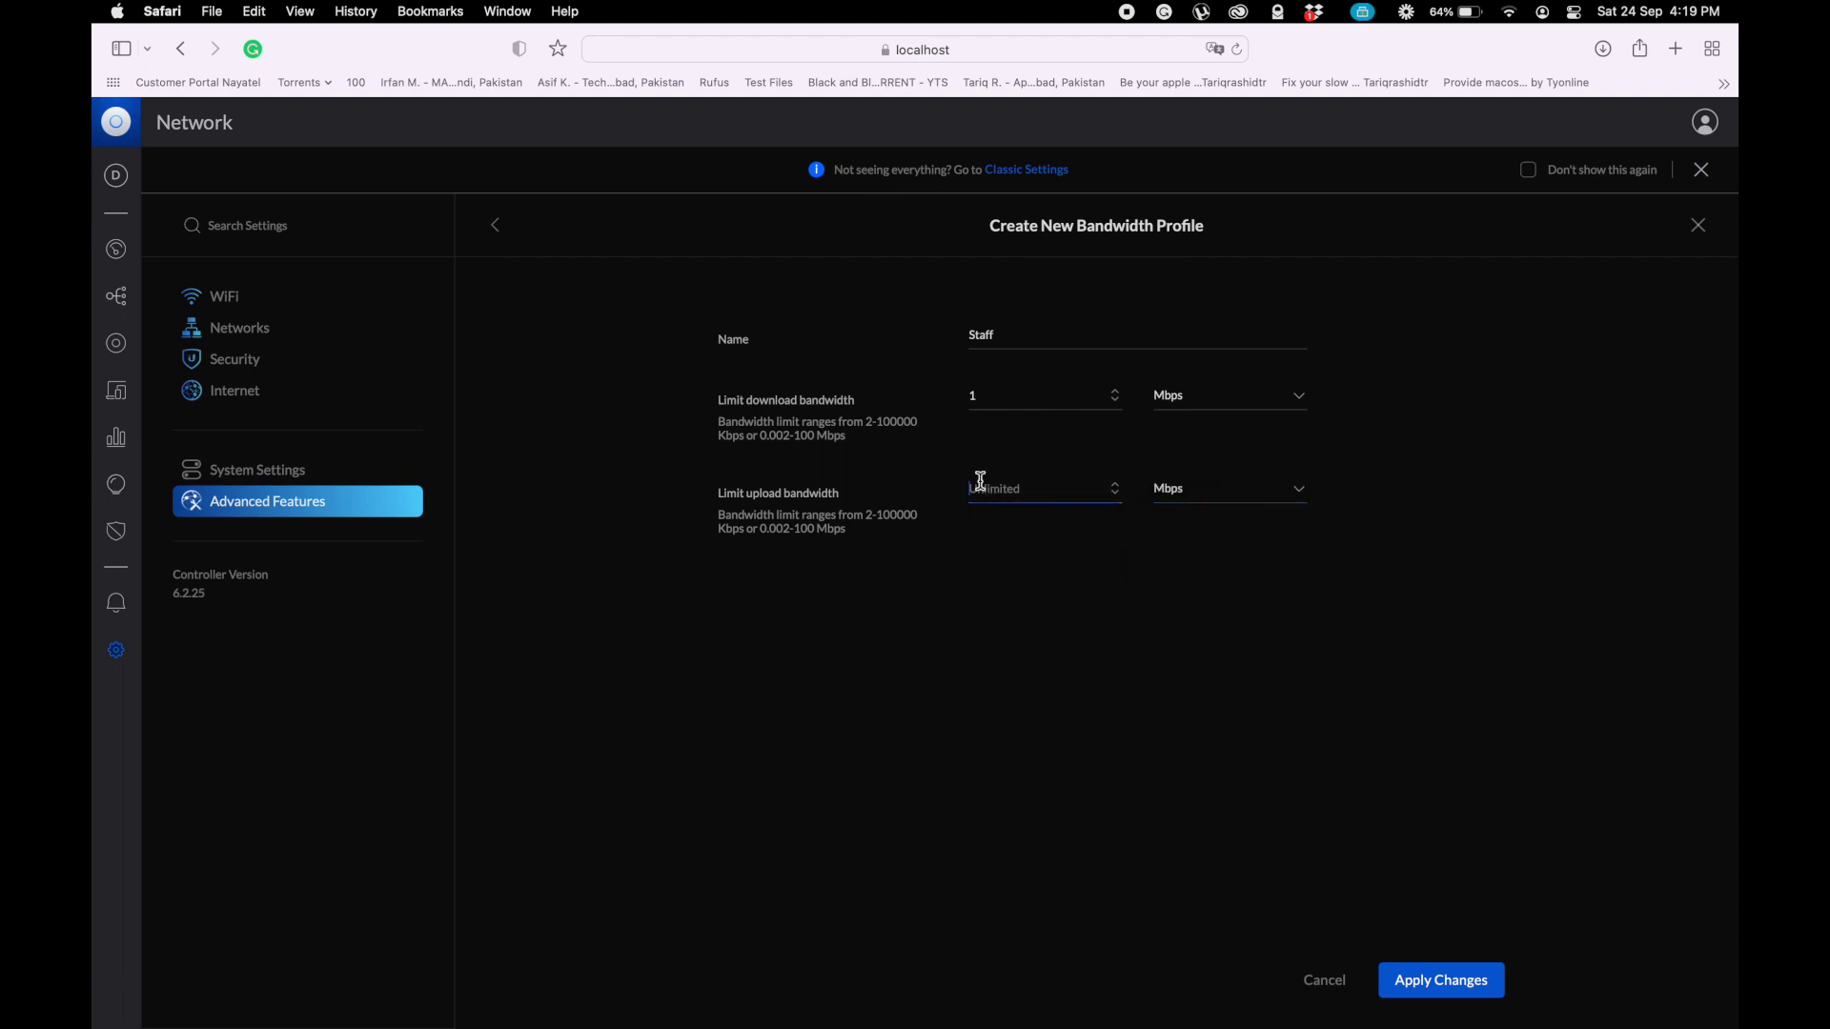
pyautogui.click(1278, 500)
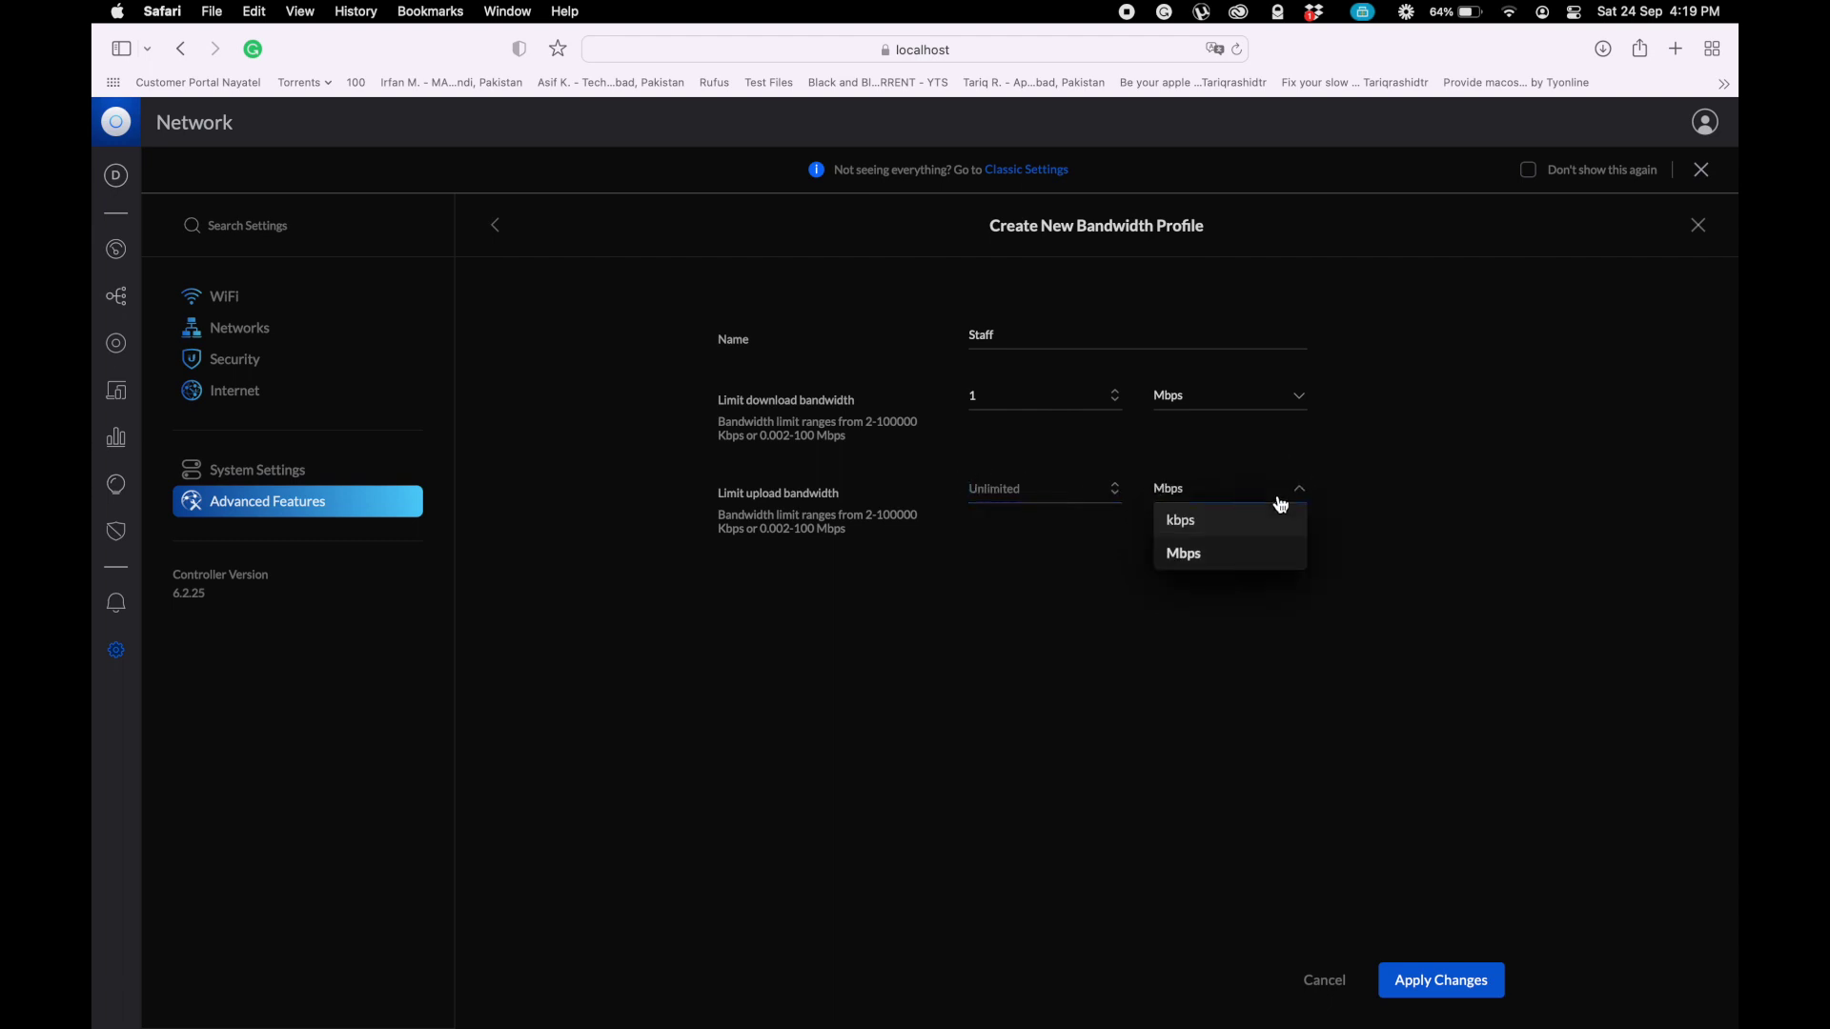
pyautogui.click(1217, 567)
pyautogui.click(1029, 482)
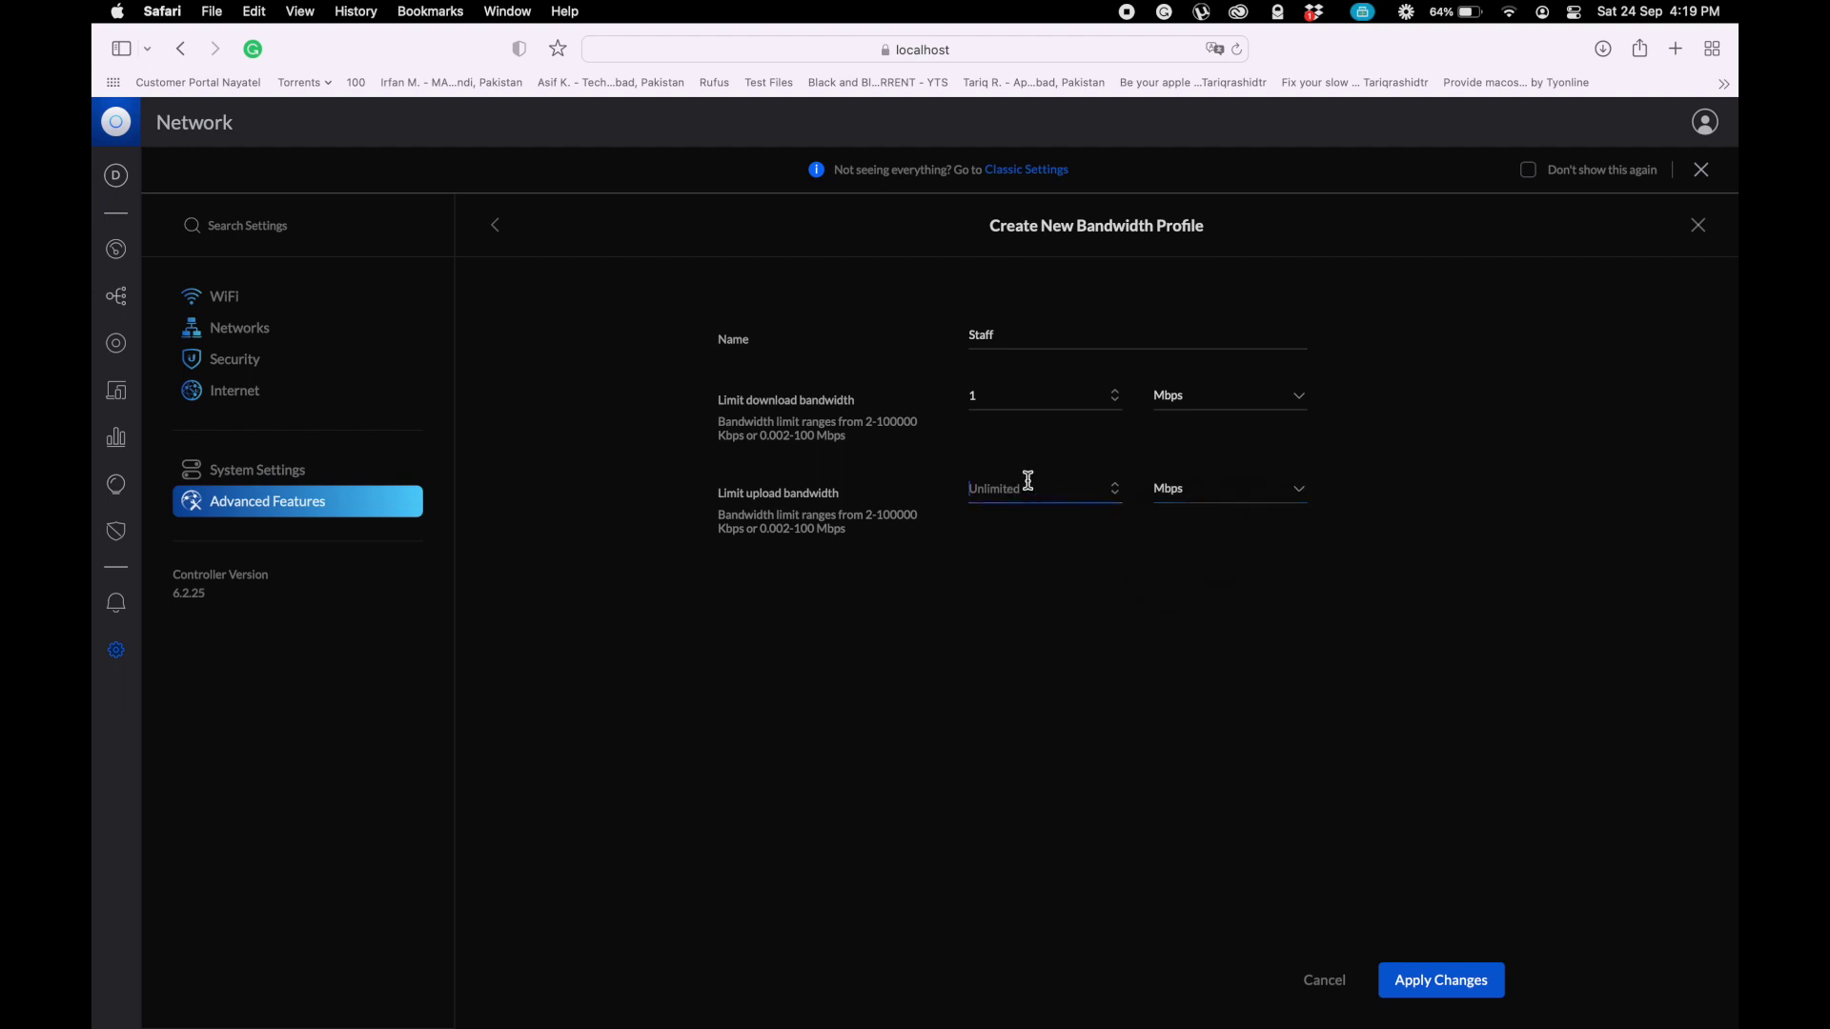
pyautogui.write('1')
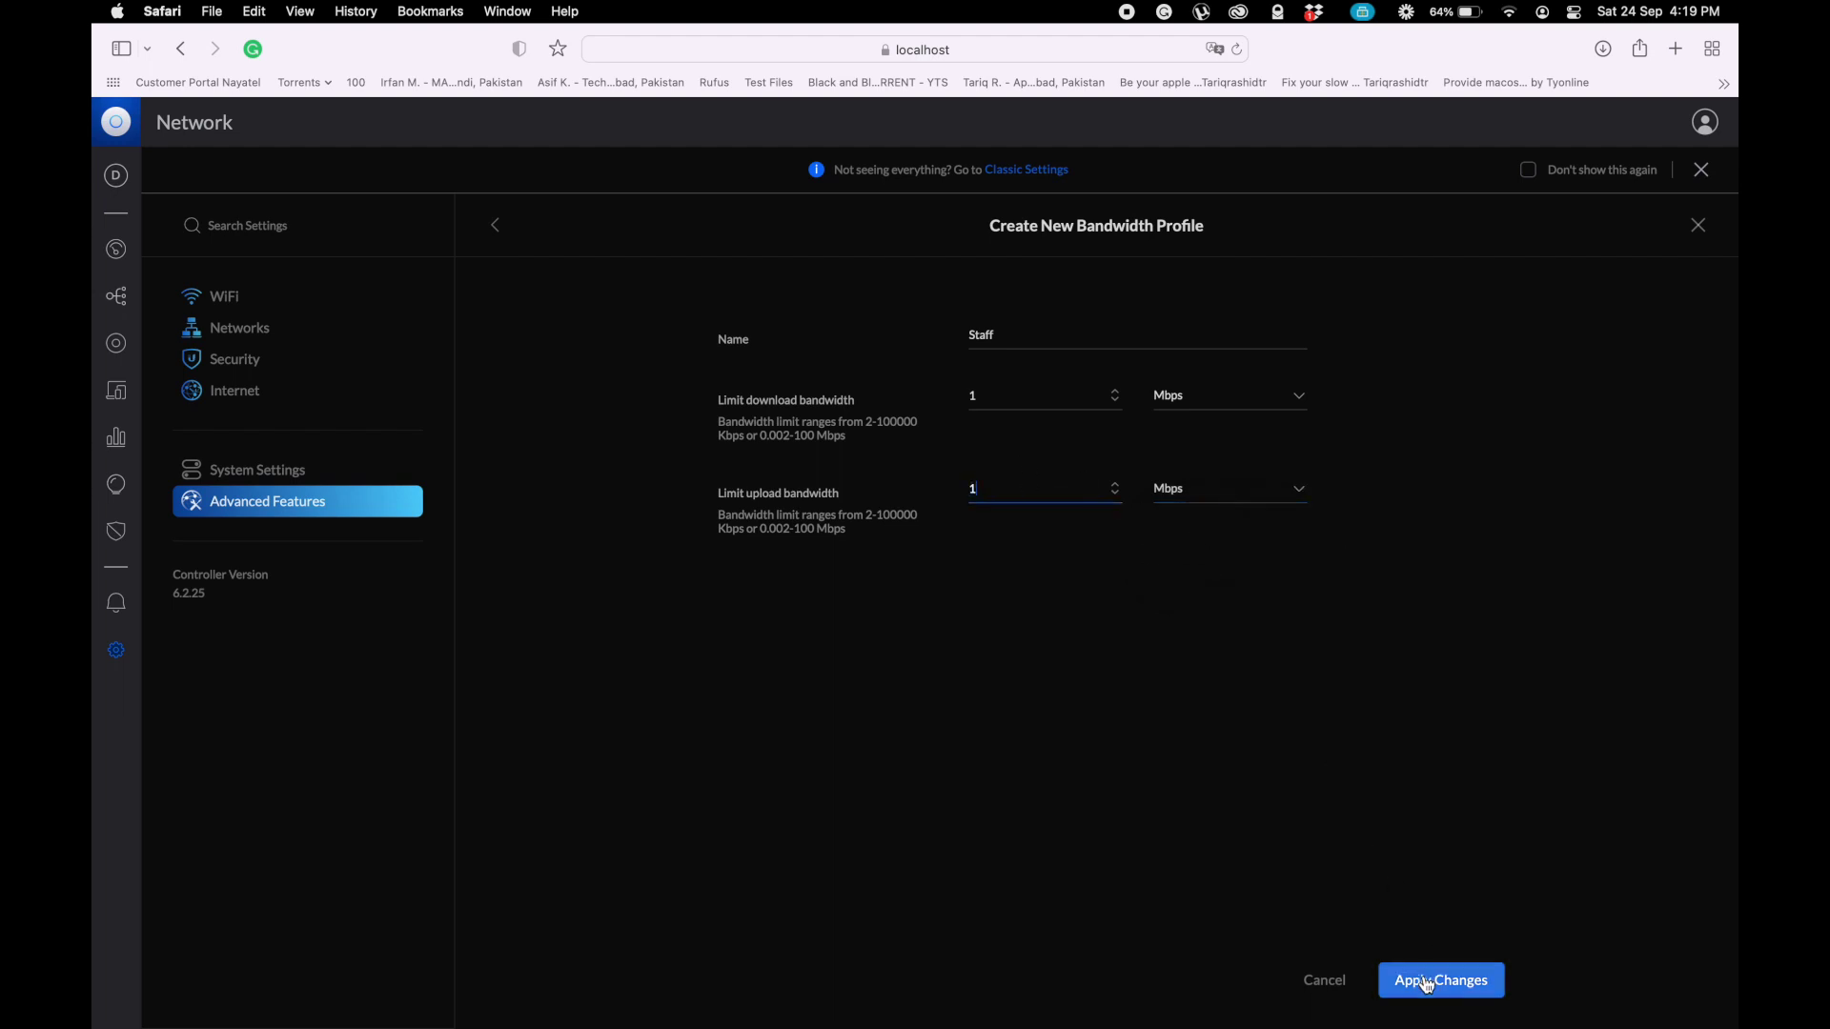
pyautogui.click(1427, 986)
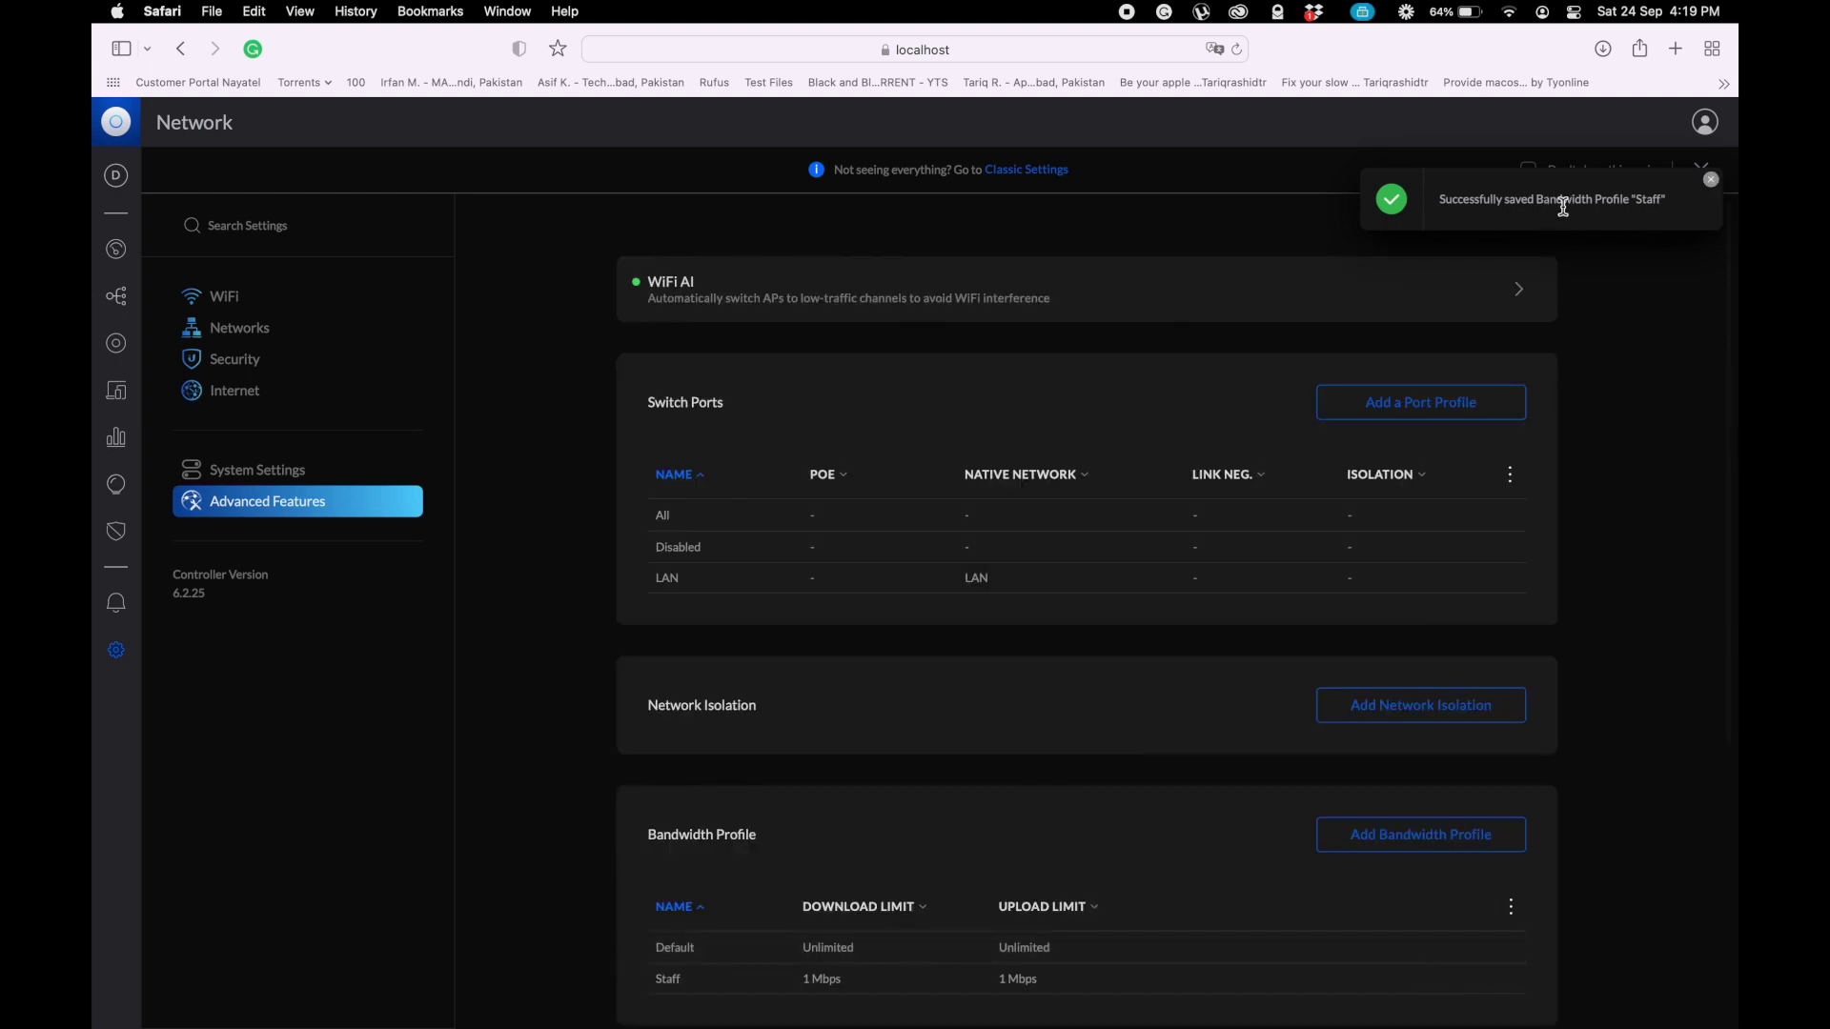
# - Start a new WiFi network named staff and enter its password
pyautogui.click(232, 303)
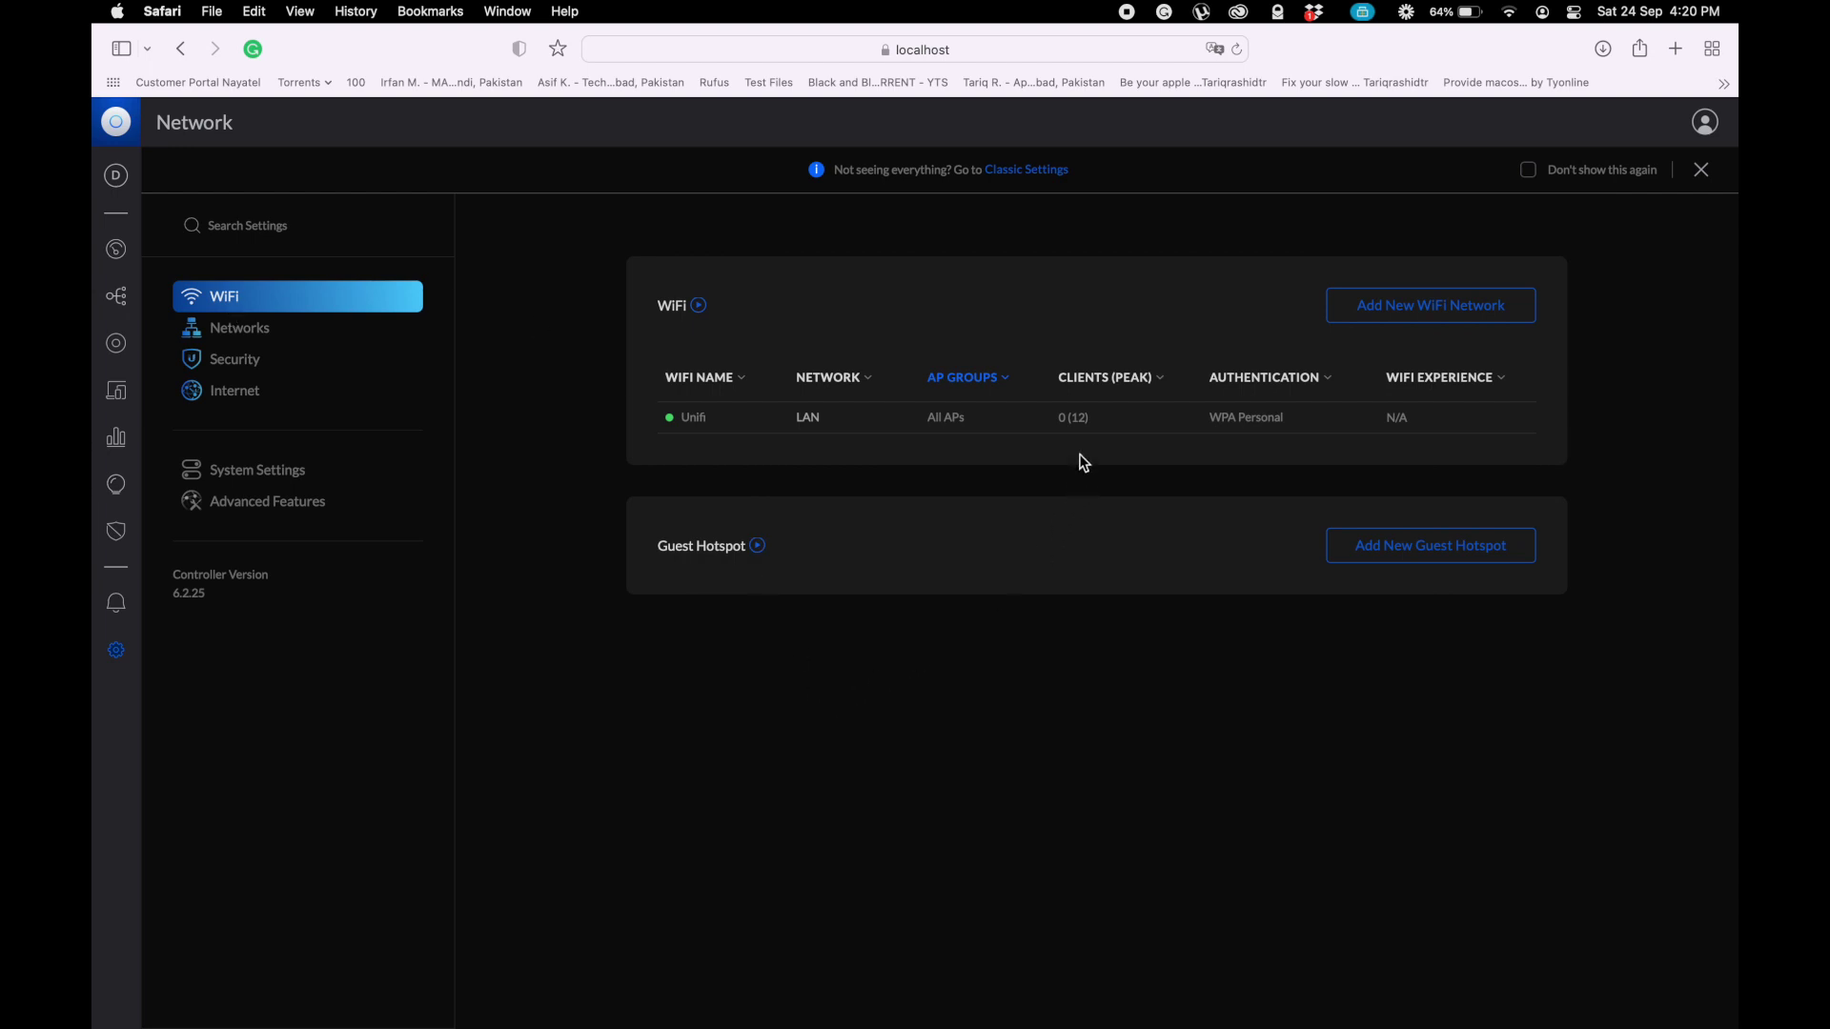
pyautogui.click(1419, 323)
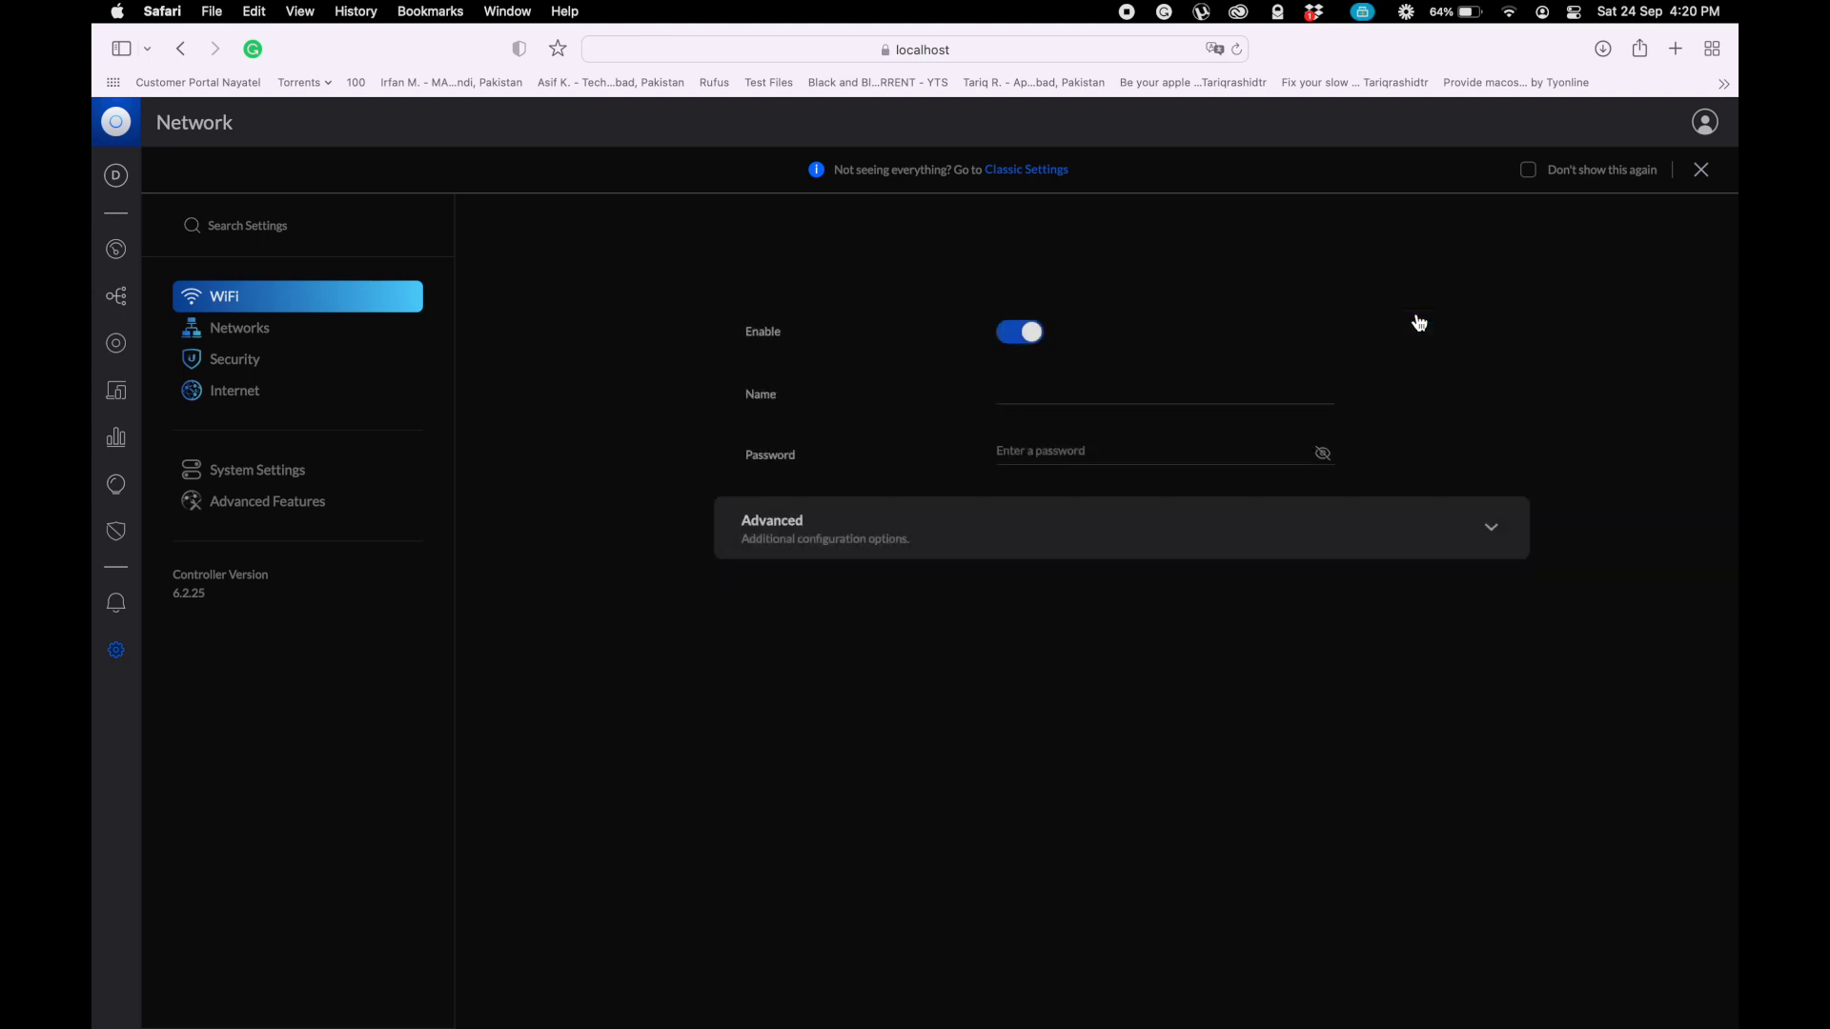
pyautogui.click(1319, 359)
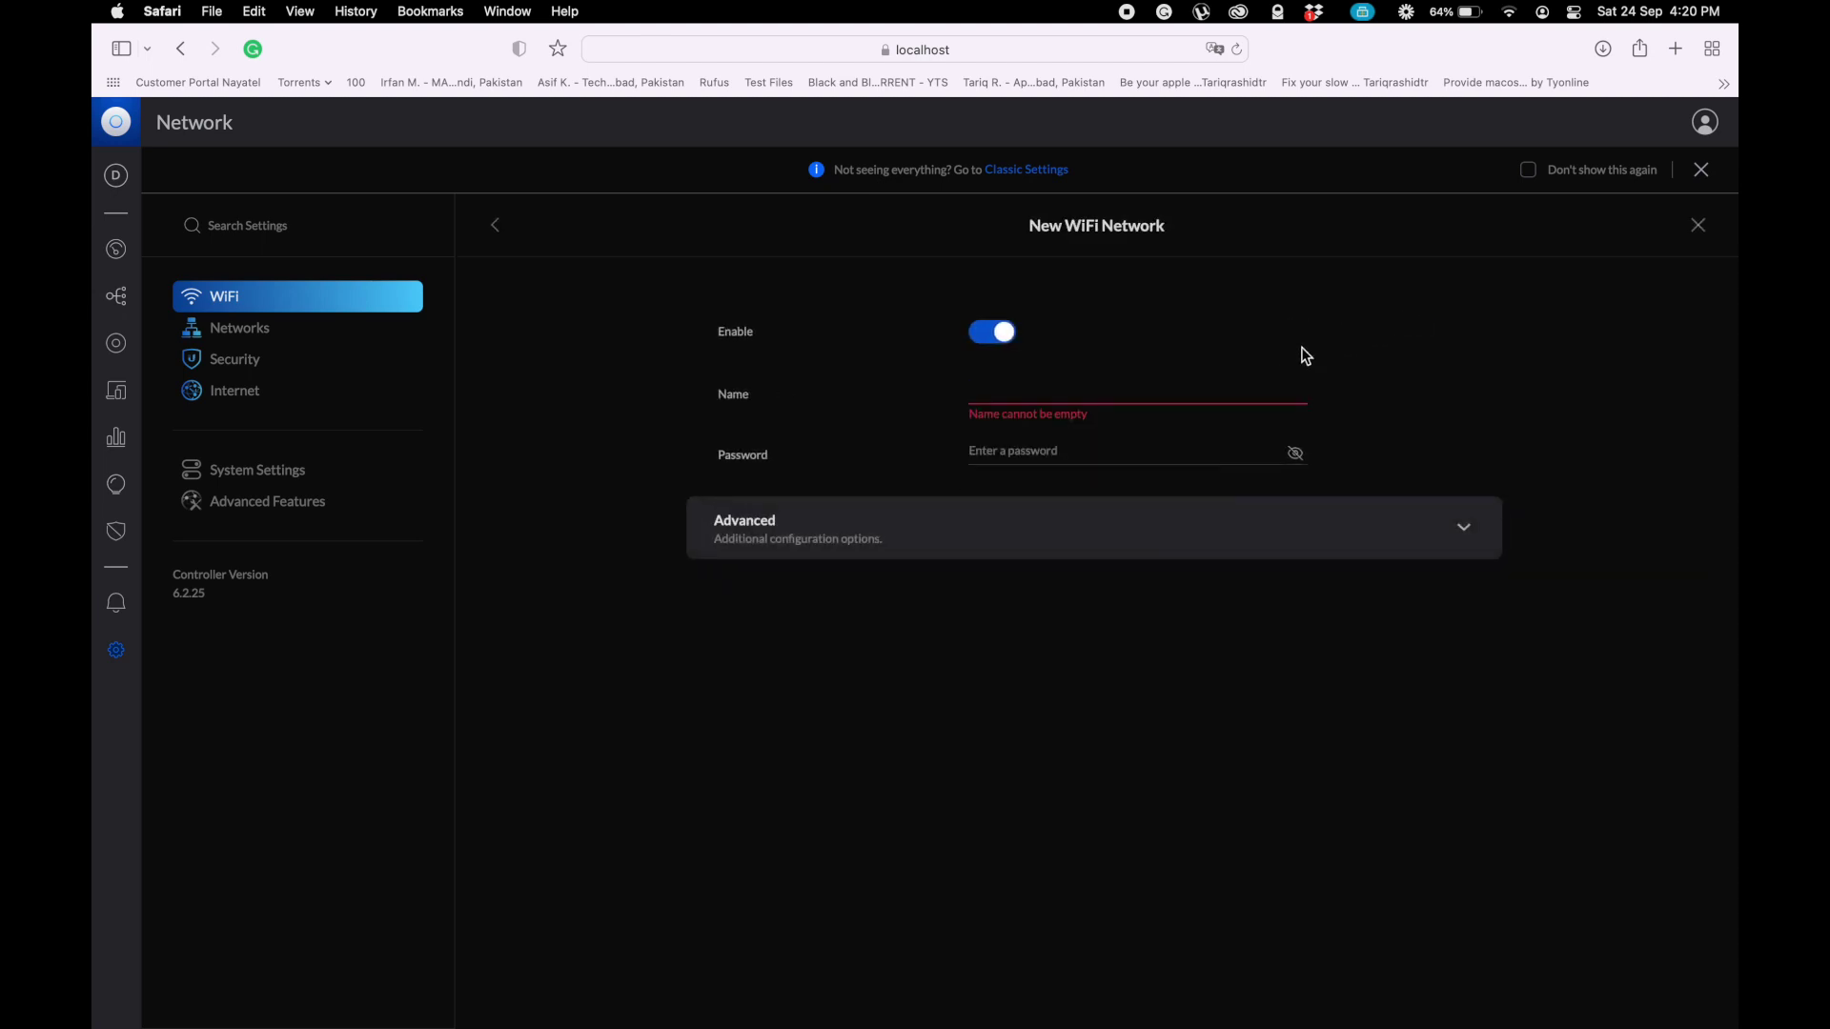
pyautogui.click(1146, 389)
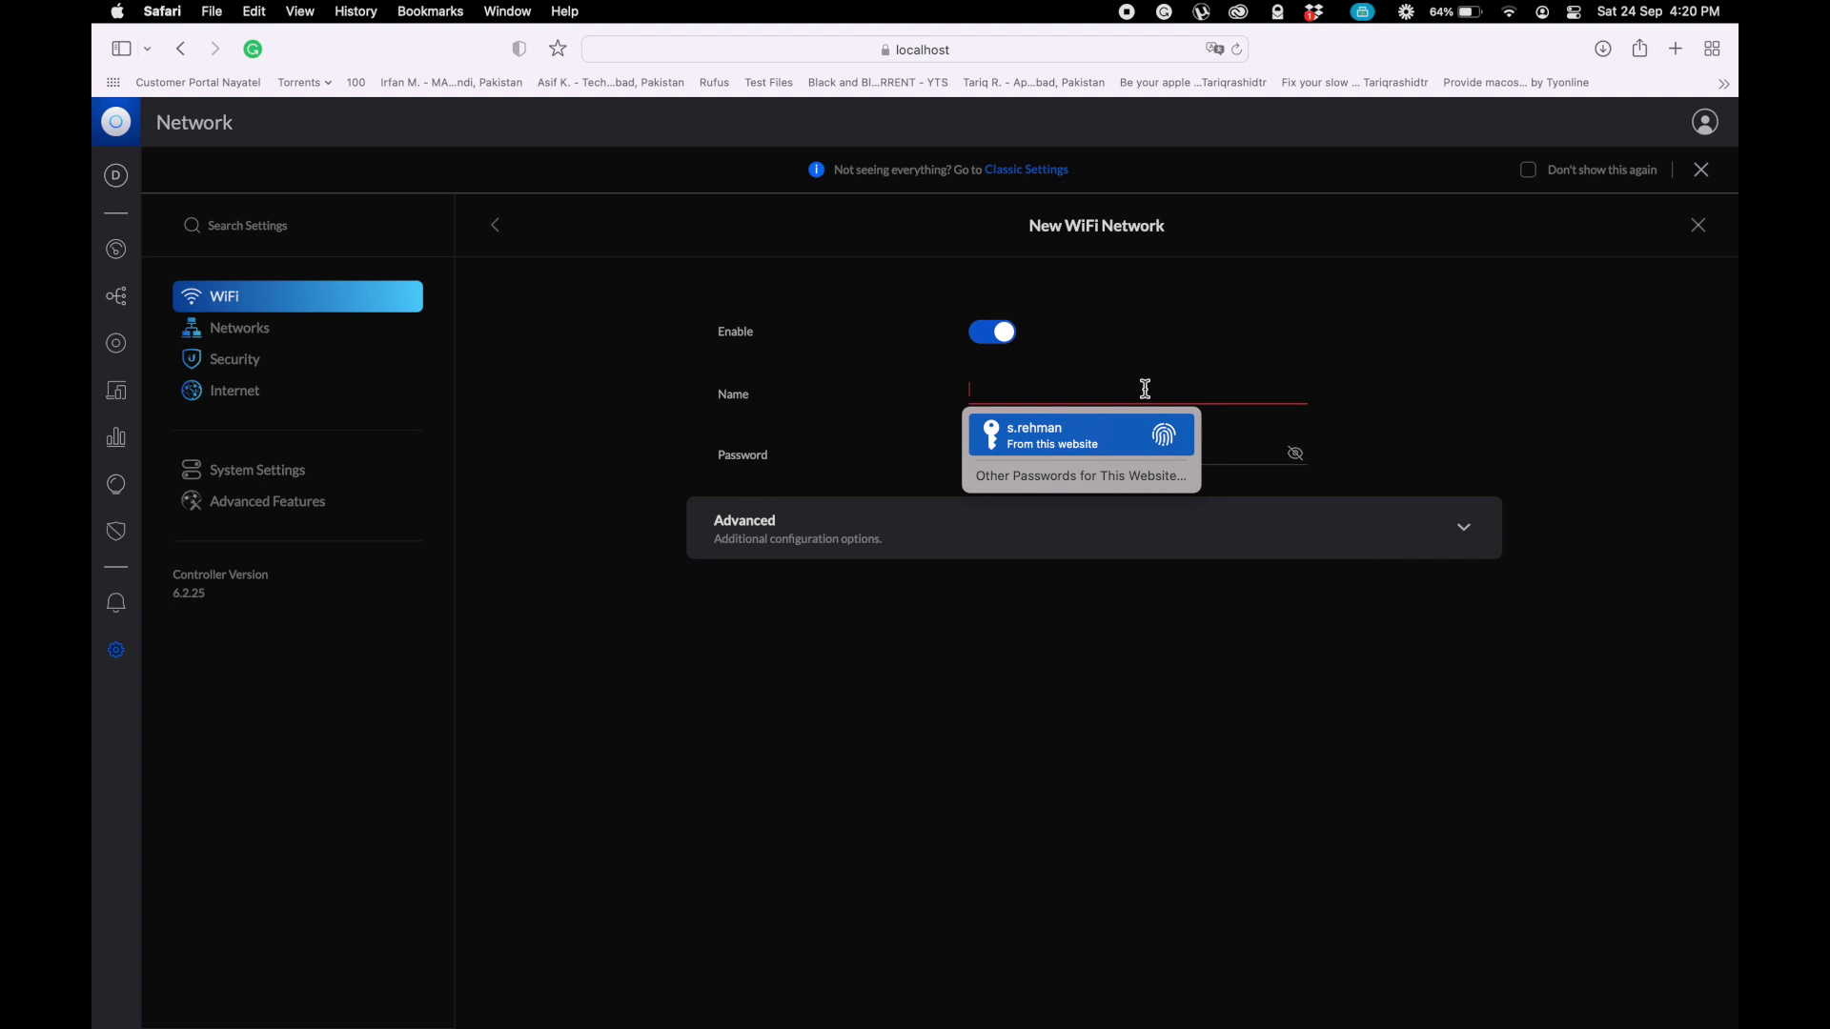
pyautogui.write('staff')
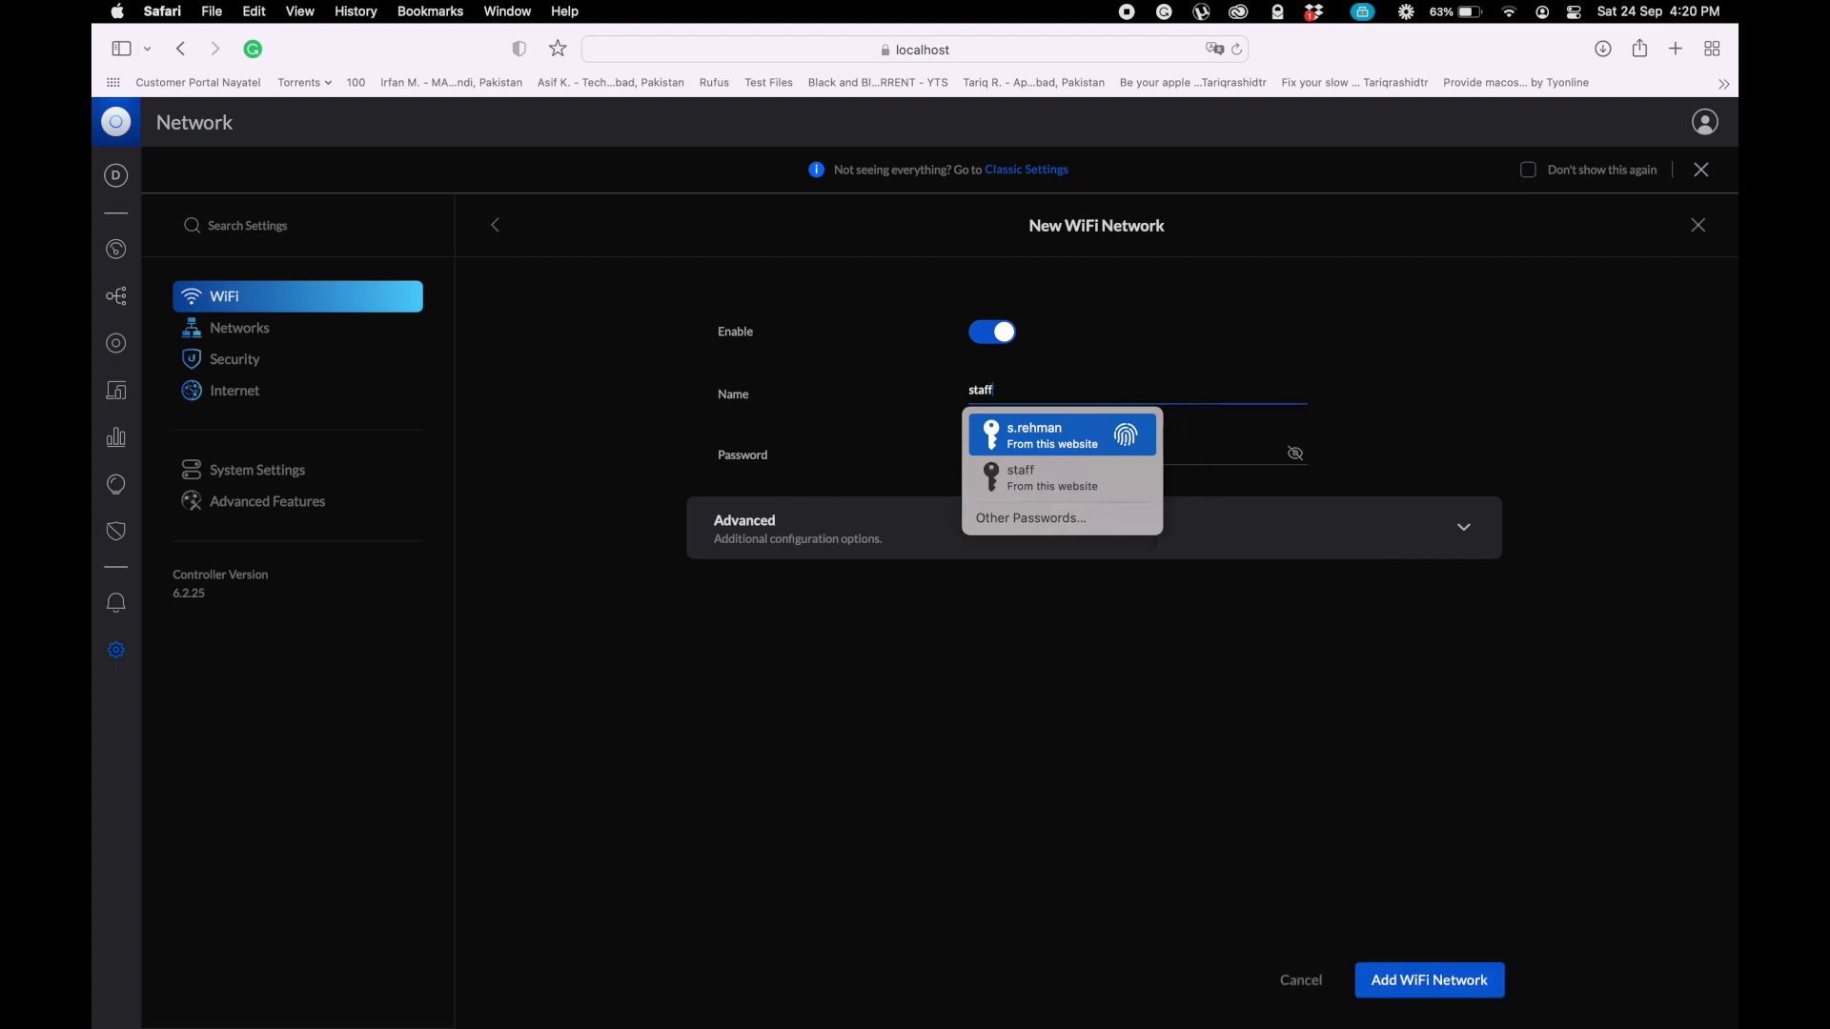
pyautogui.click(1488, 335)
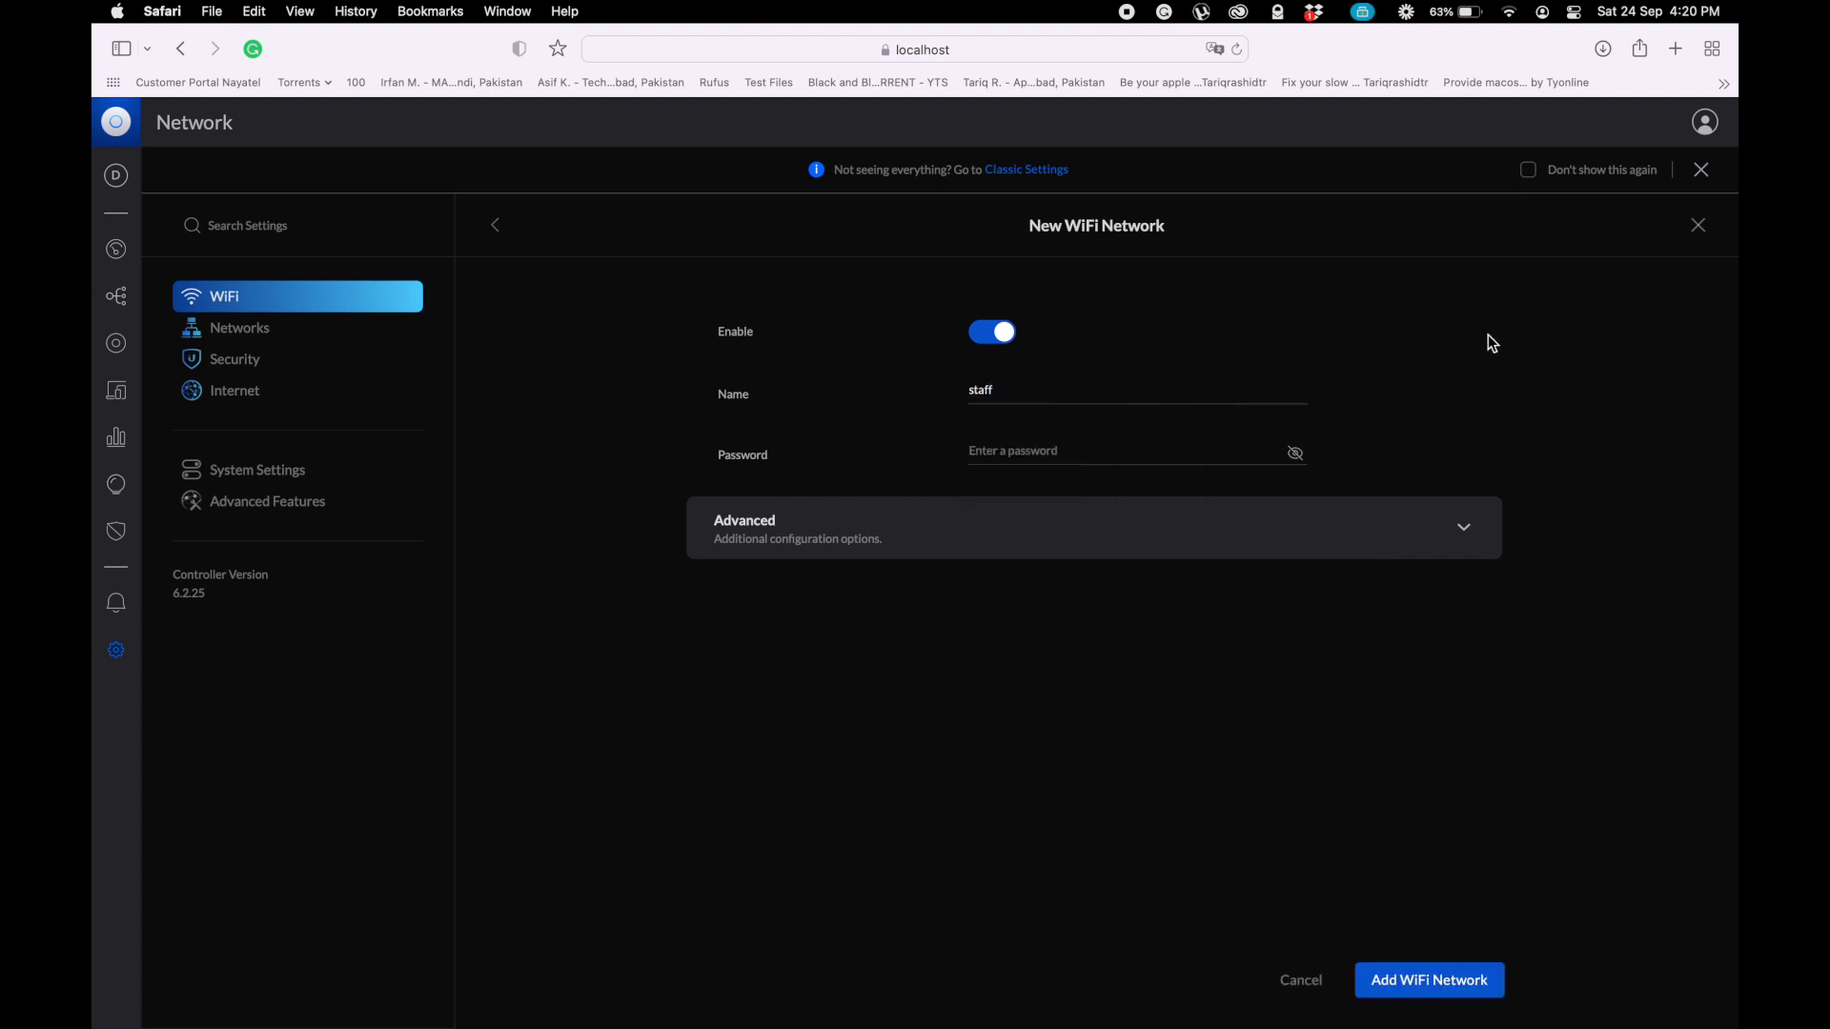
pyautogui.click(1075, 450)
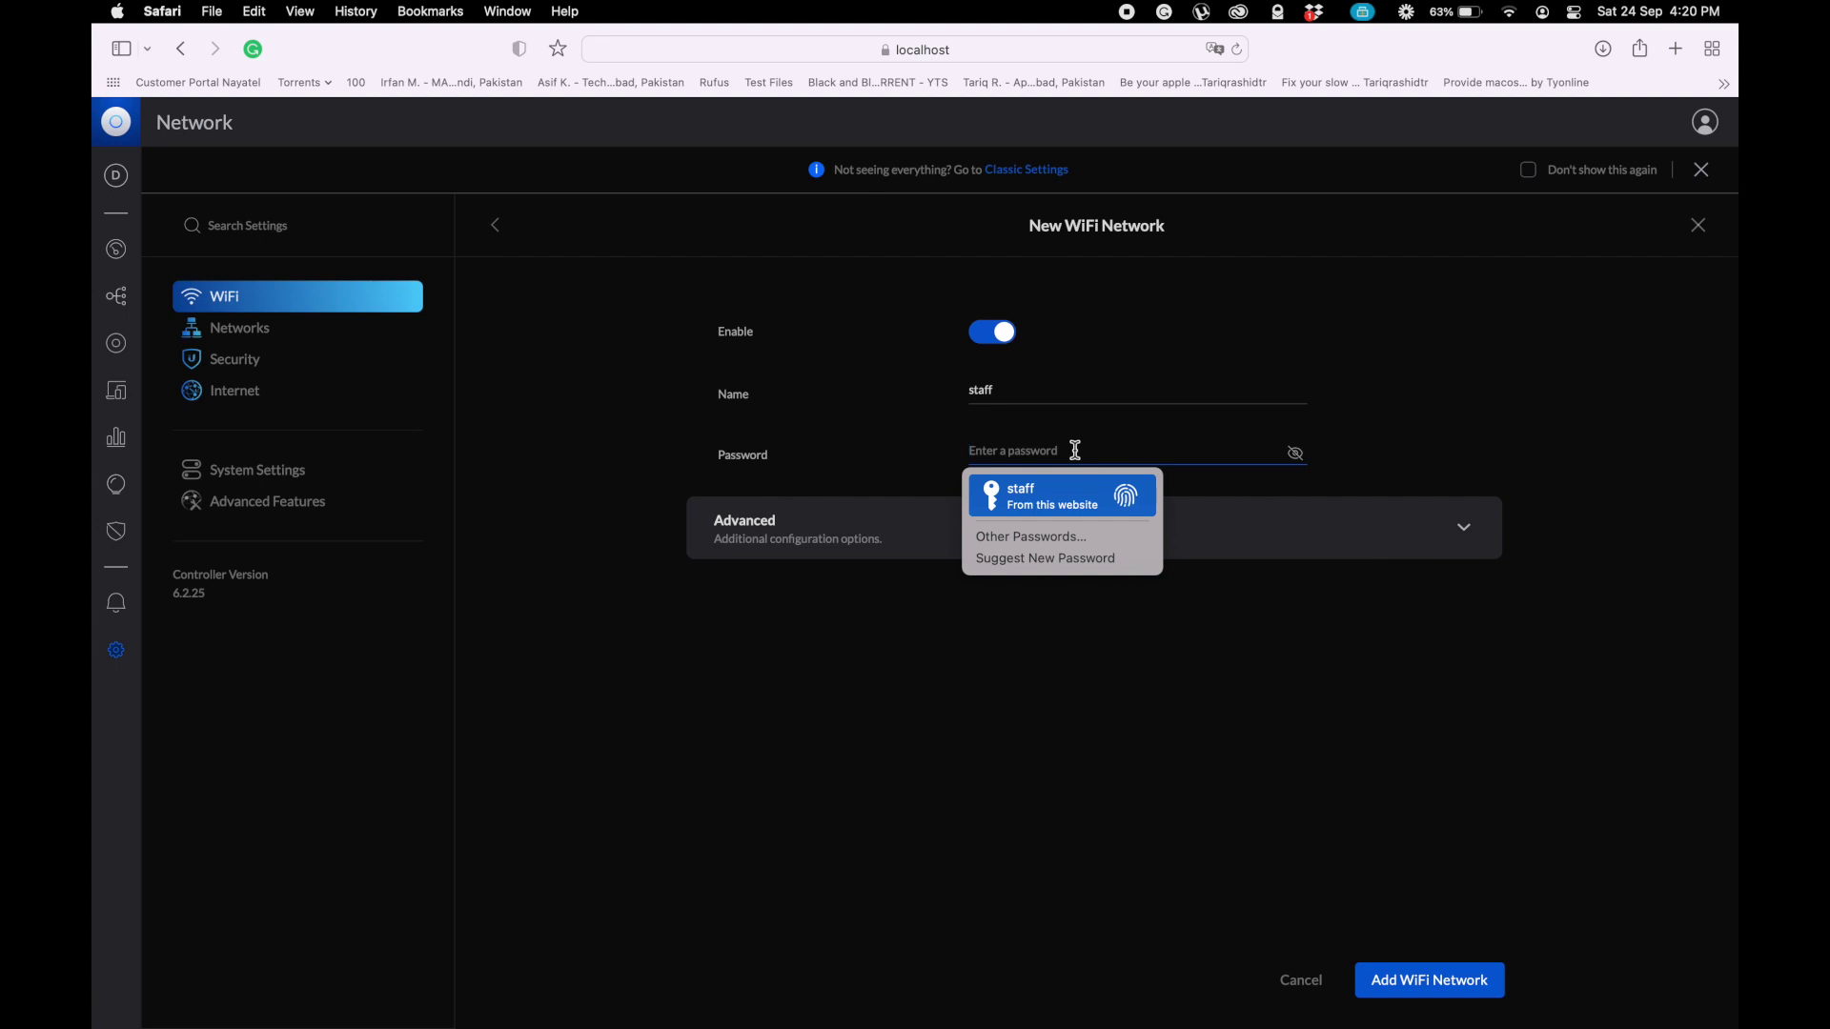
pyautogui.write('s')
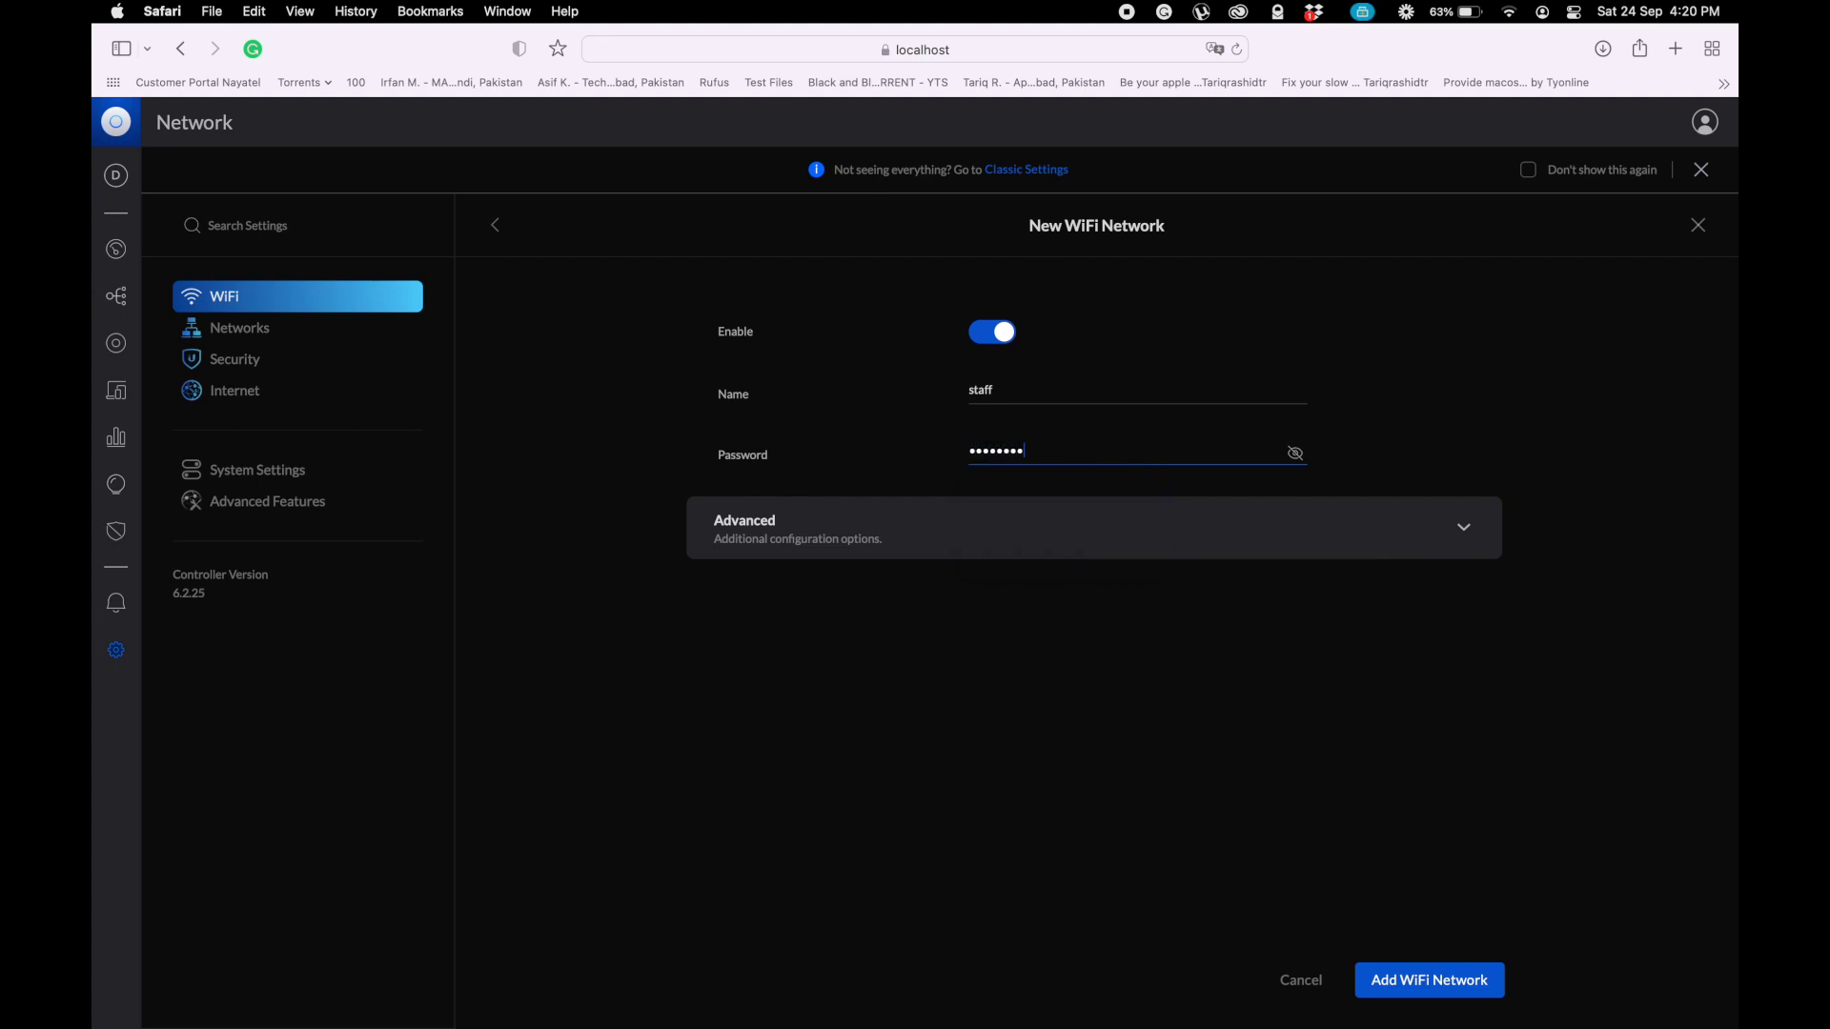
pyautogui.click(1297, 456)
pyautogui.click(1298, 457)
# - Expand the advanced options and set the WiFi band to 2.4GHz only
pyautogui.click(1463, 530)
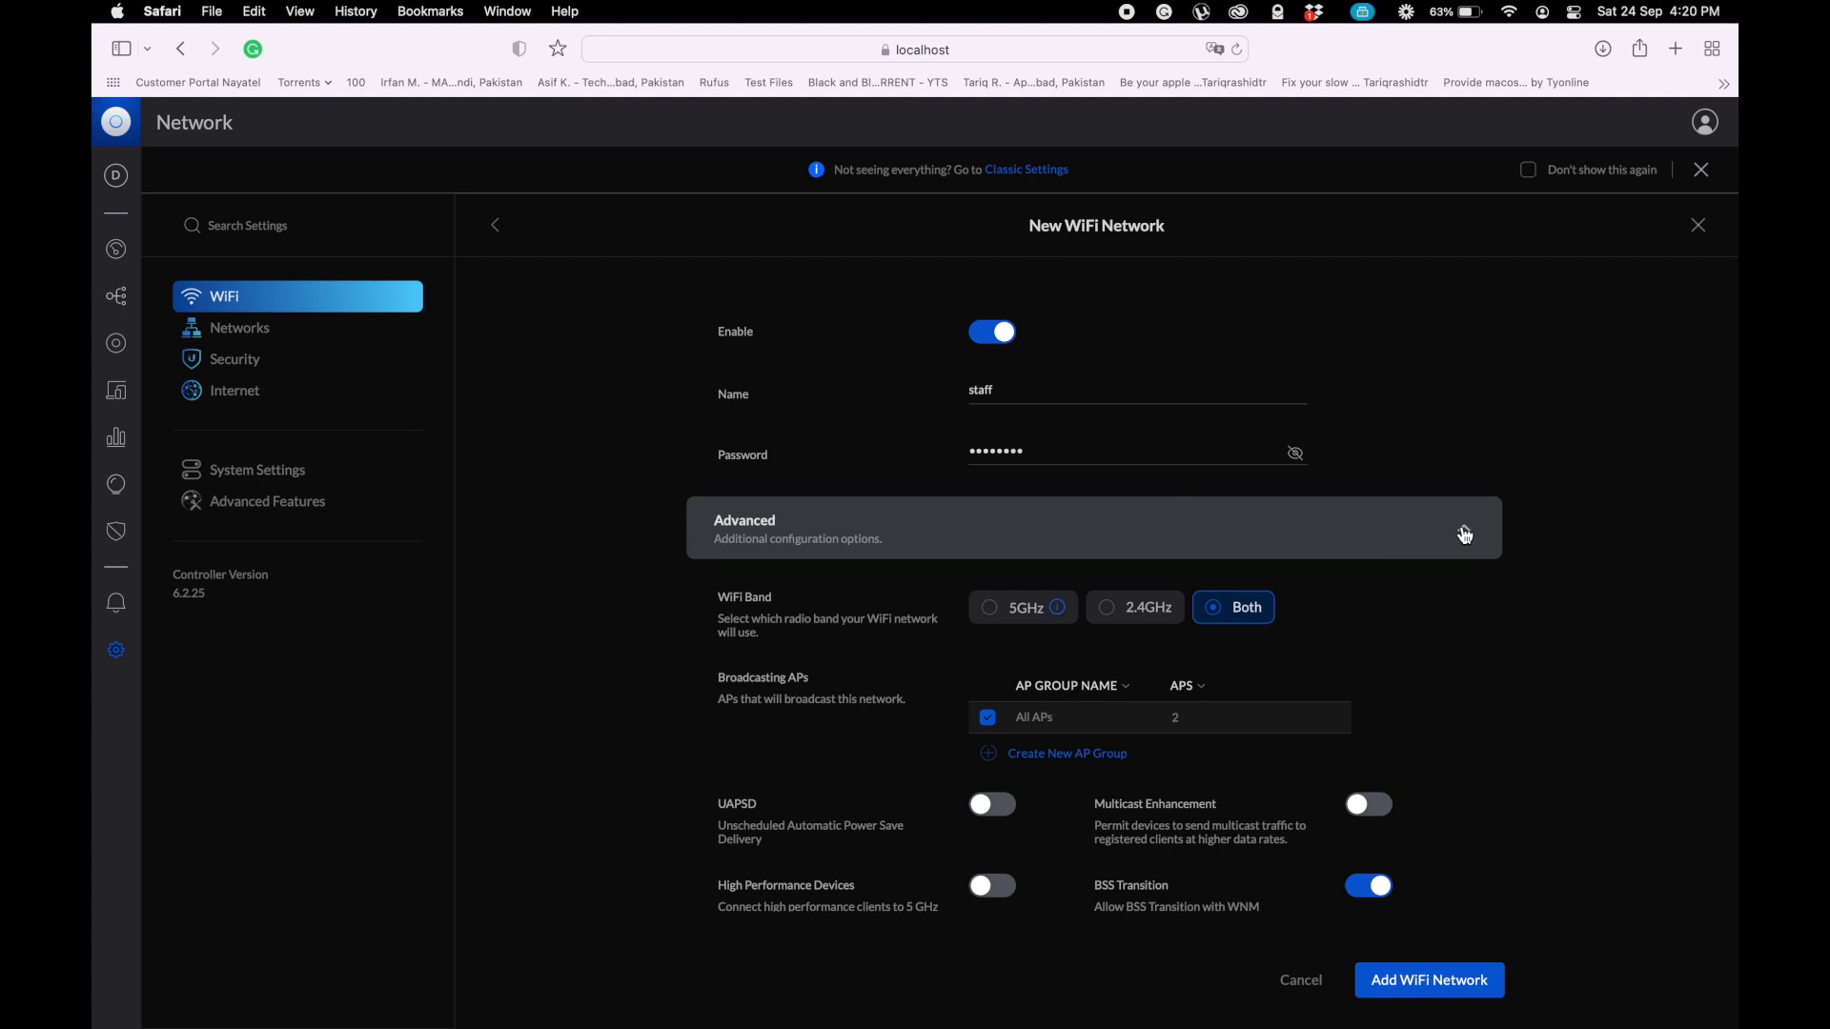
pyautogui.scroll(-2, 1536, 732)
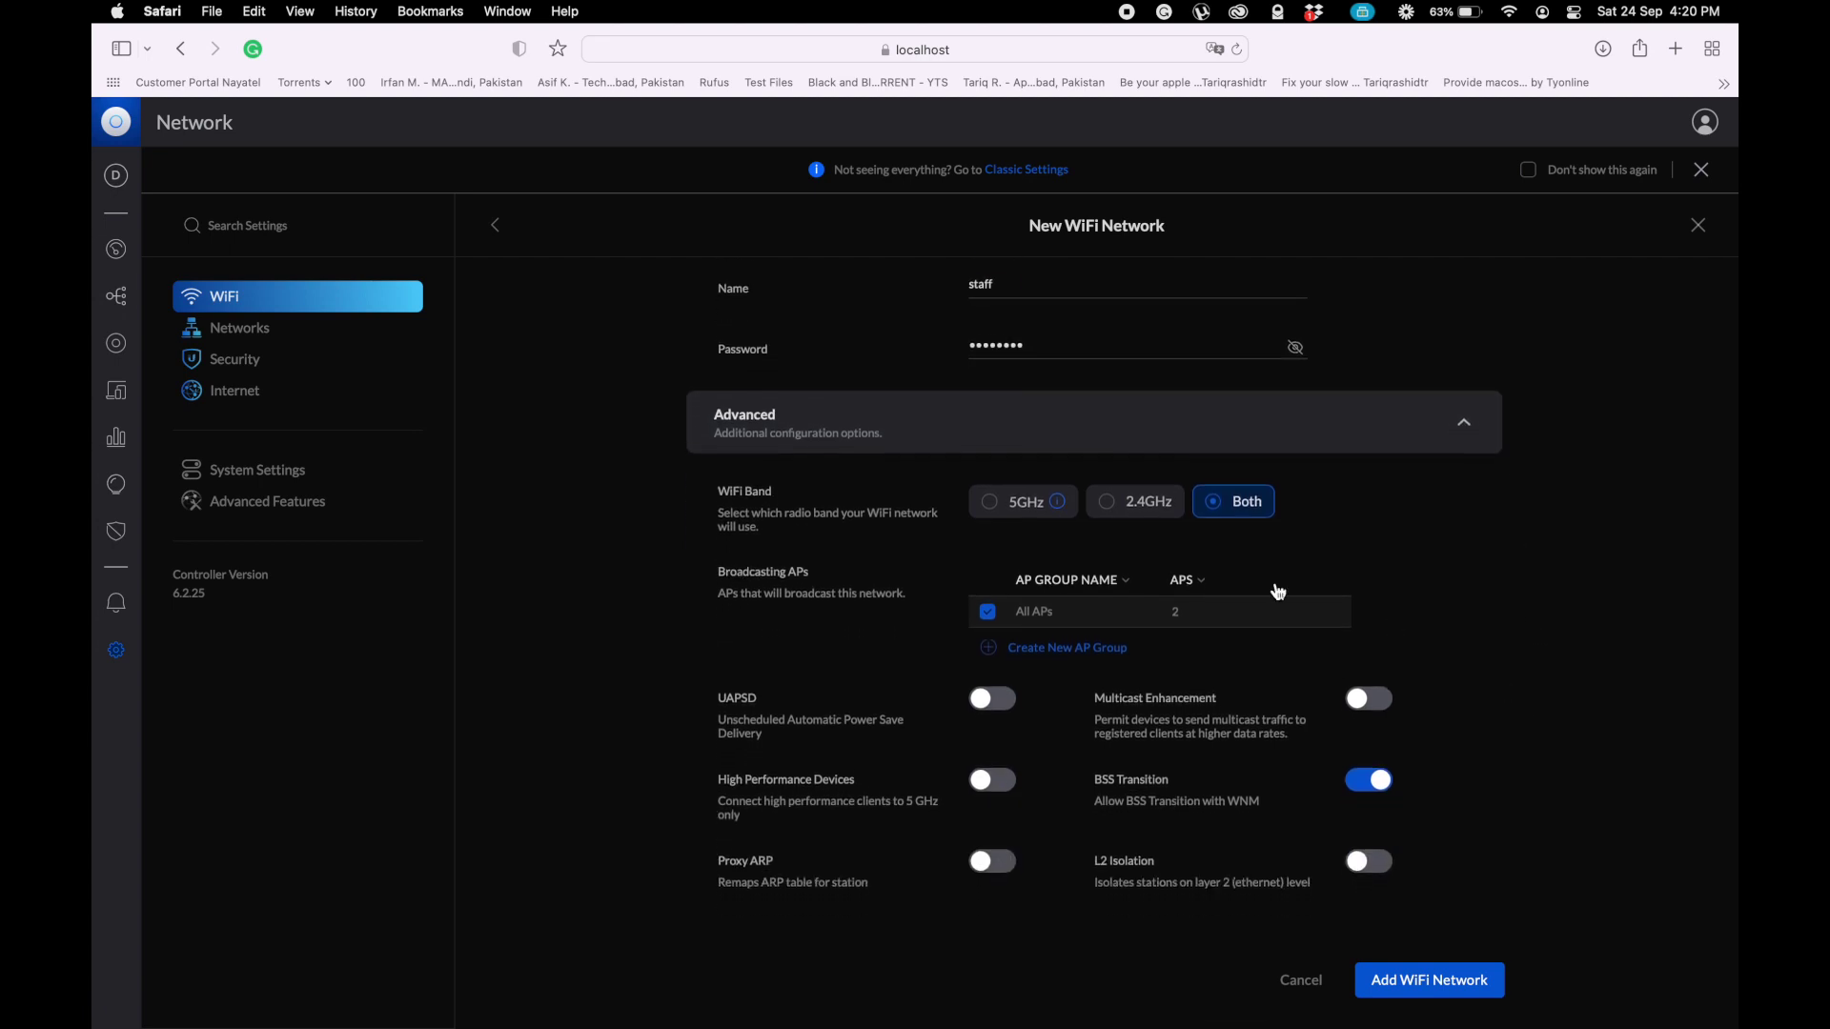
pyautogui.click(1110, 511)
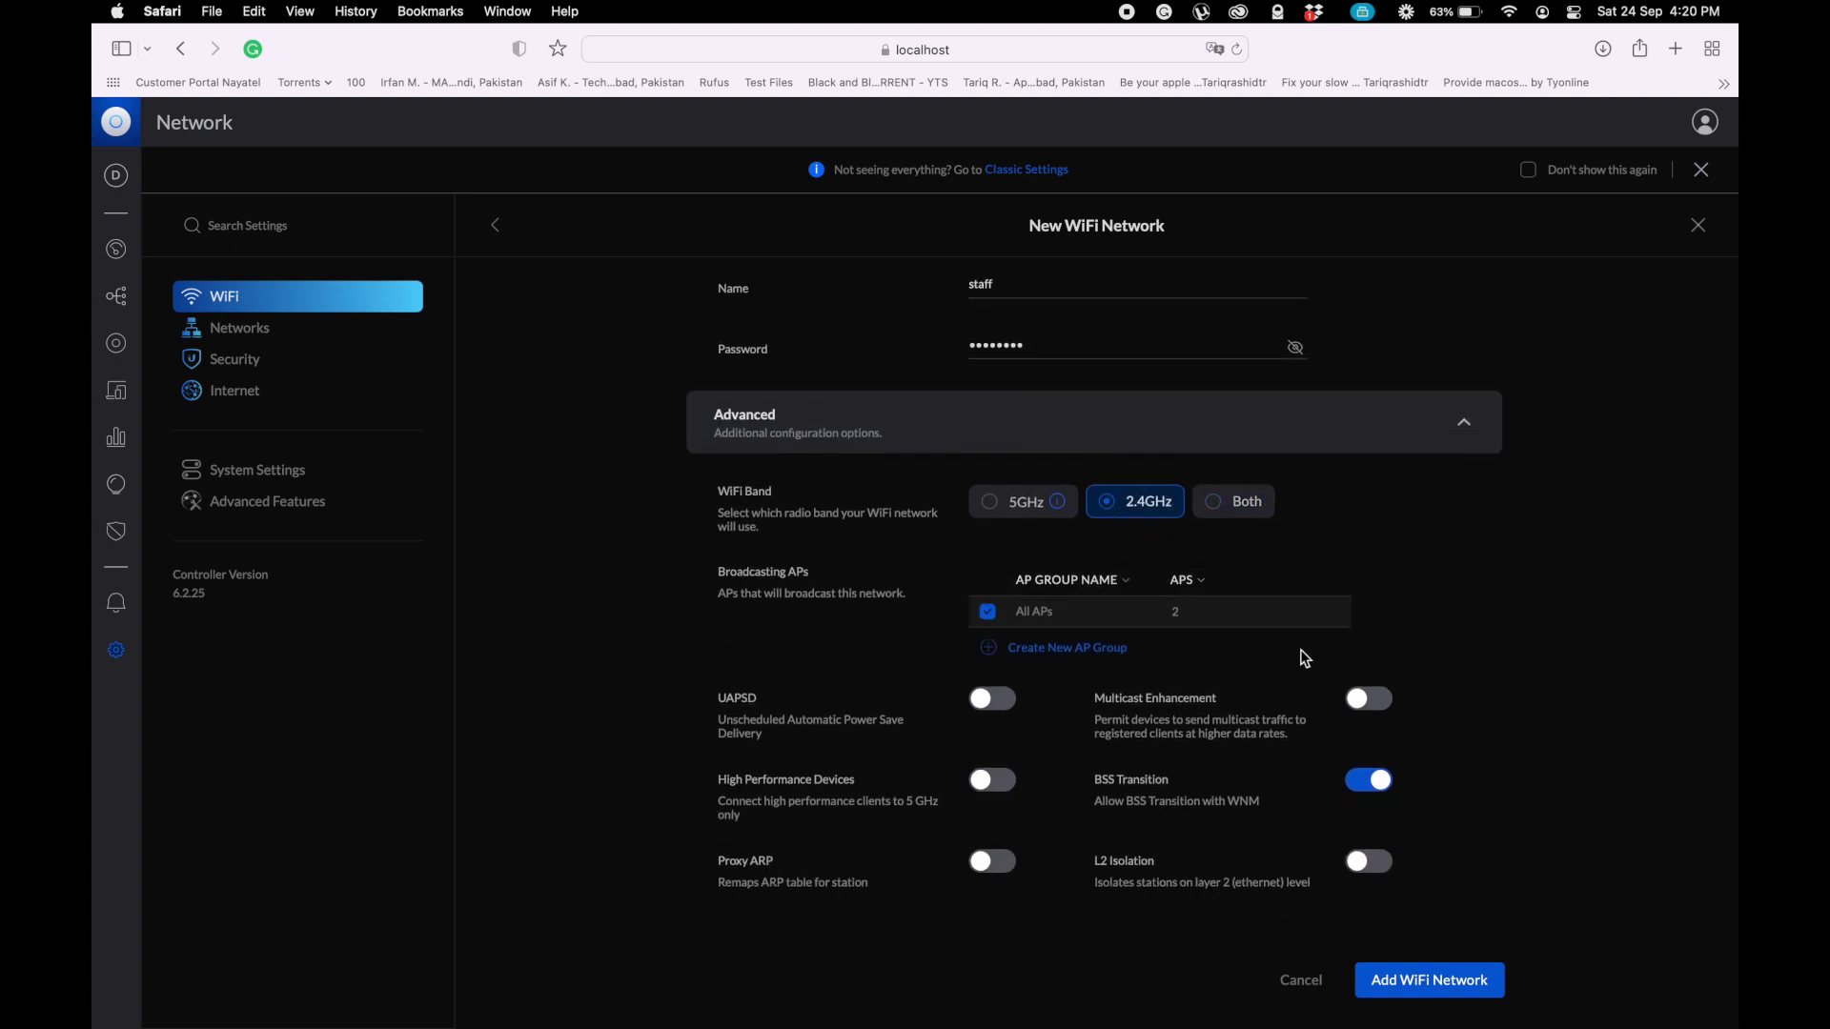
# - Inspect the All APs group for the staff network, leaving it unchanged
pyautogui.scroll(-1, 1306, 658)
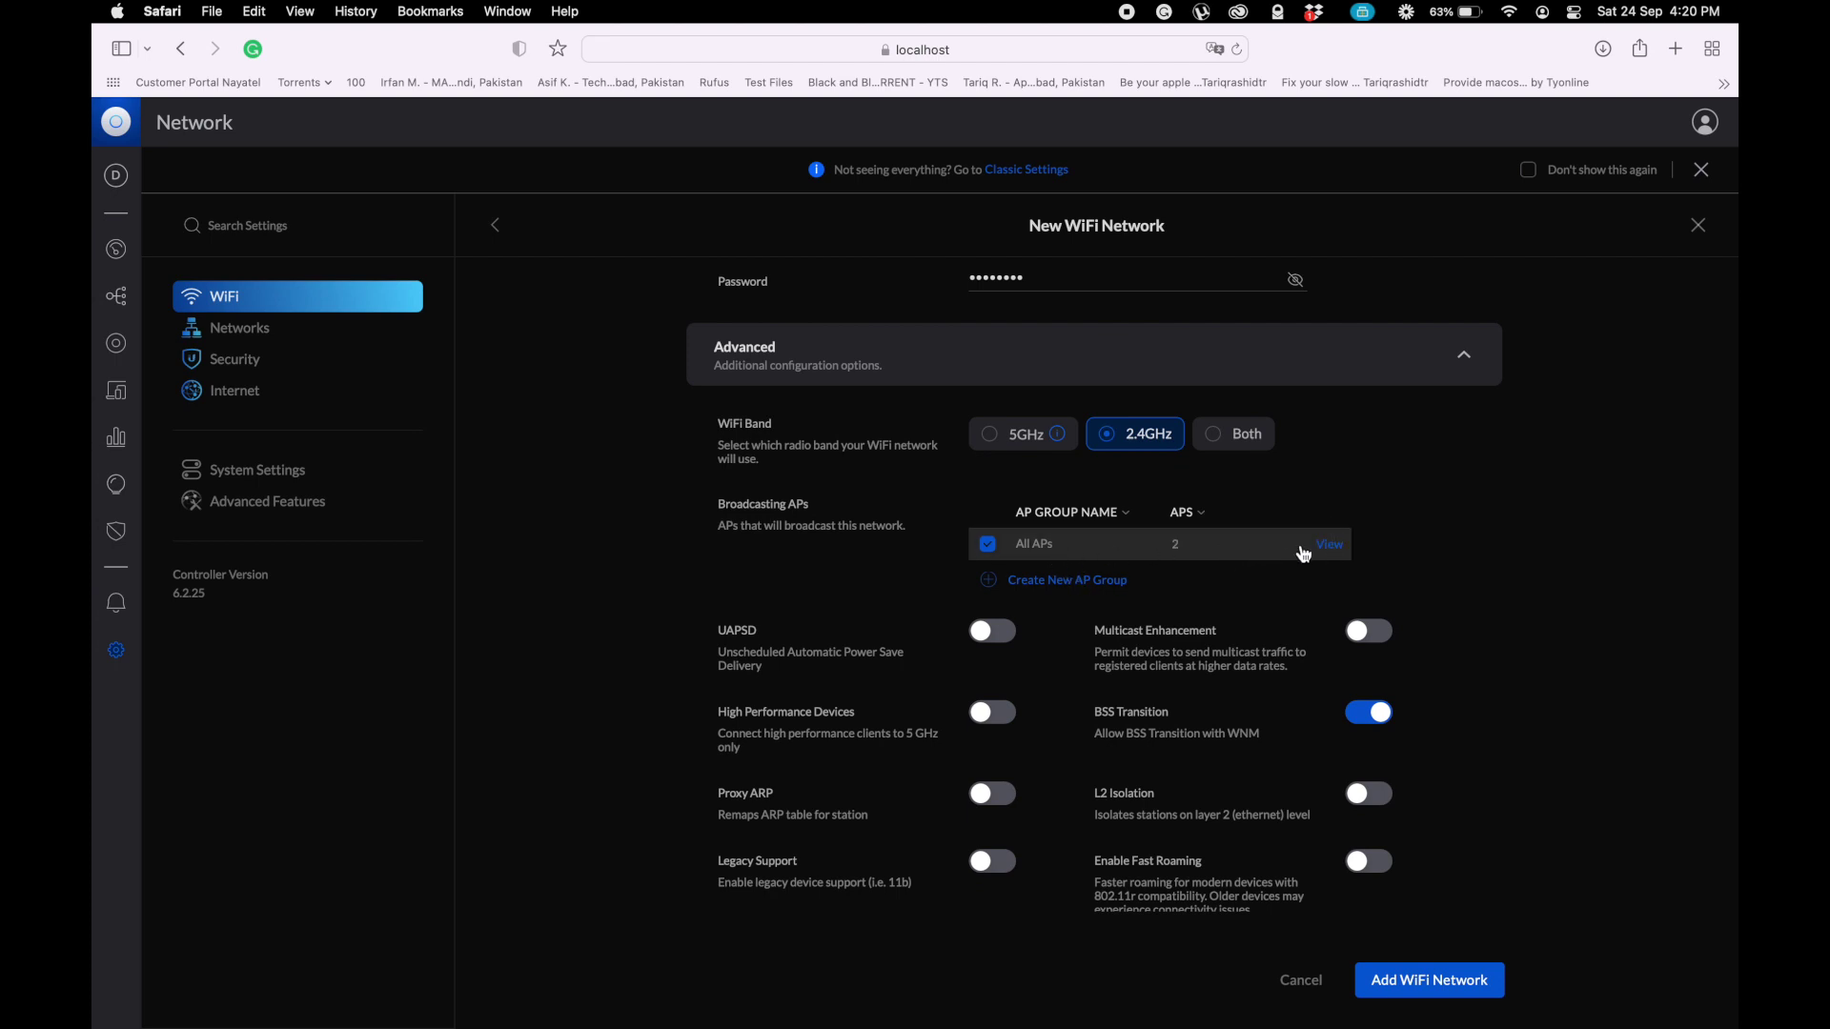
pyautogui.click(1332, 544)
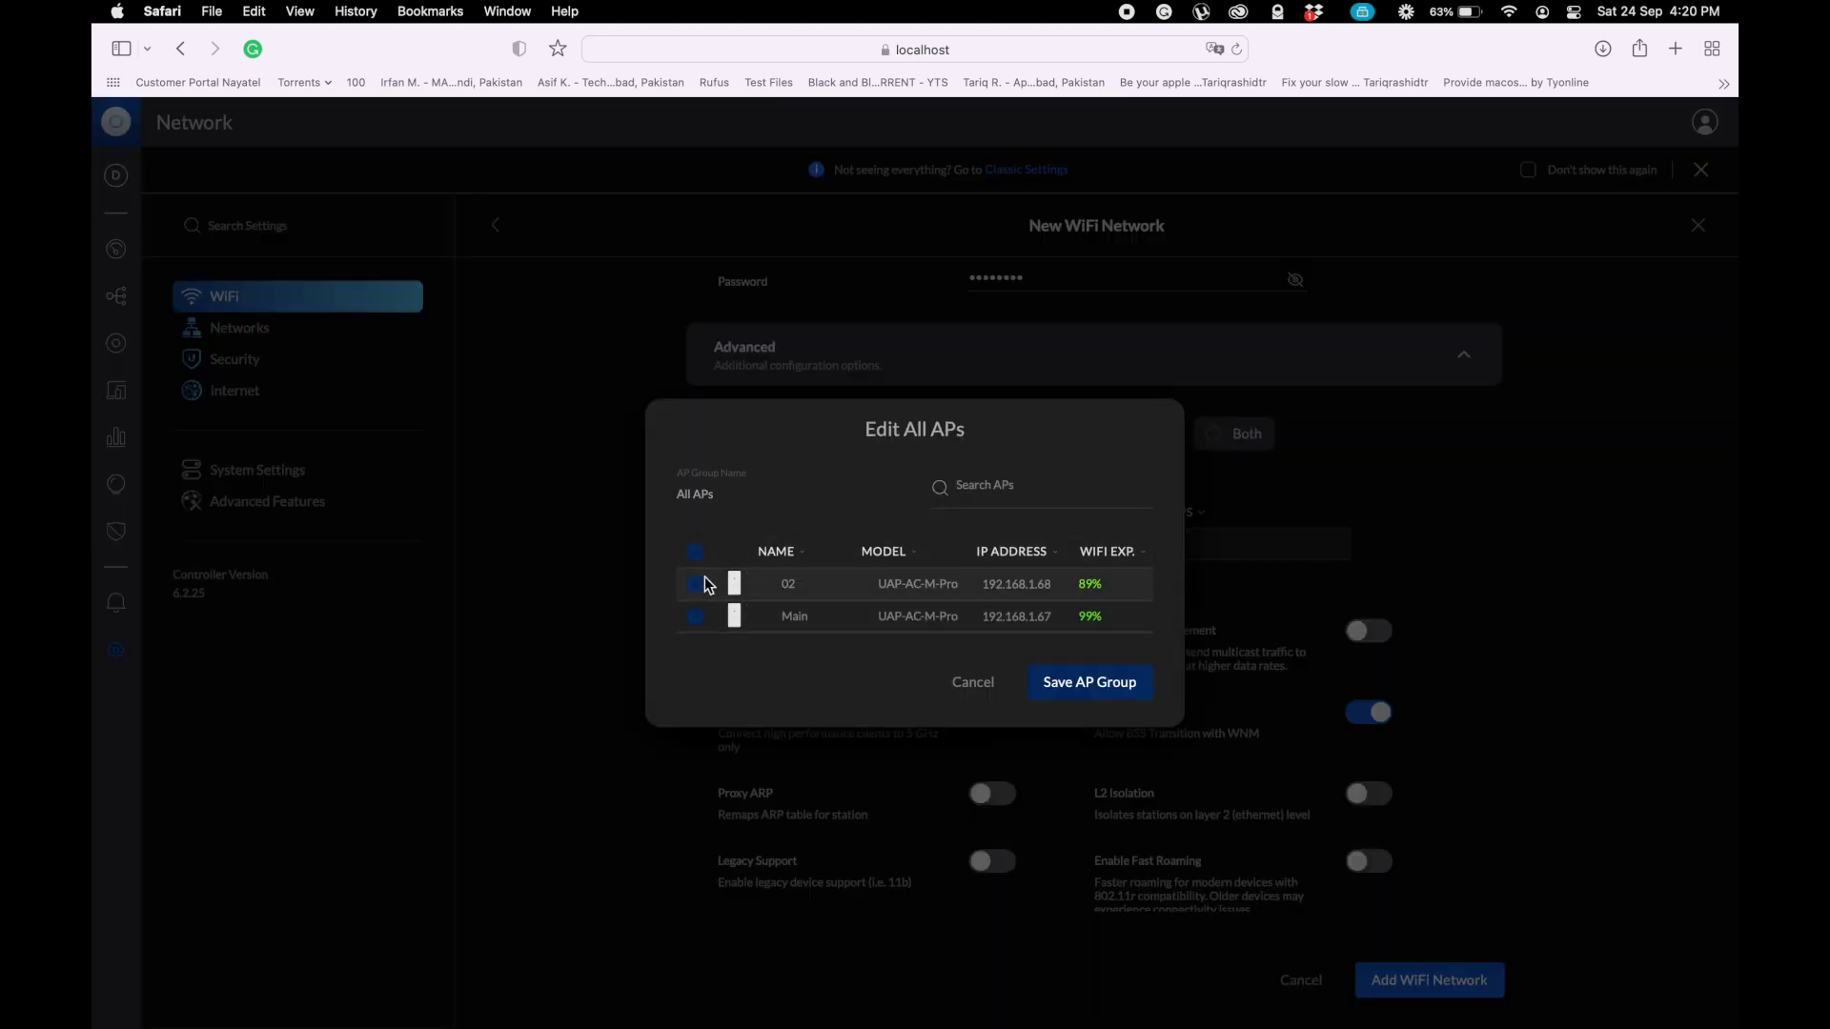
pyautogui.click(973, 683)
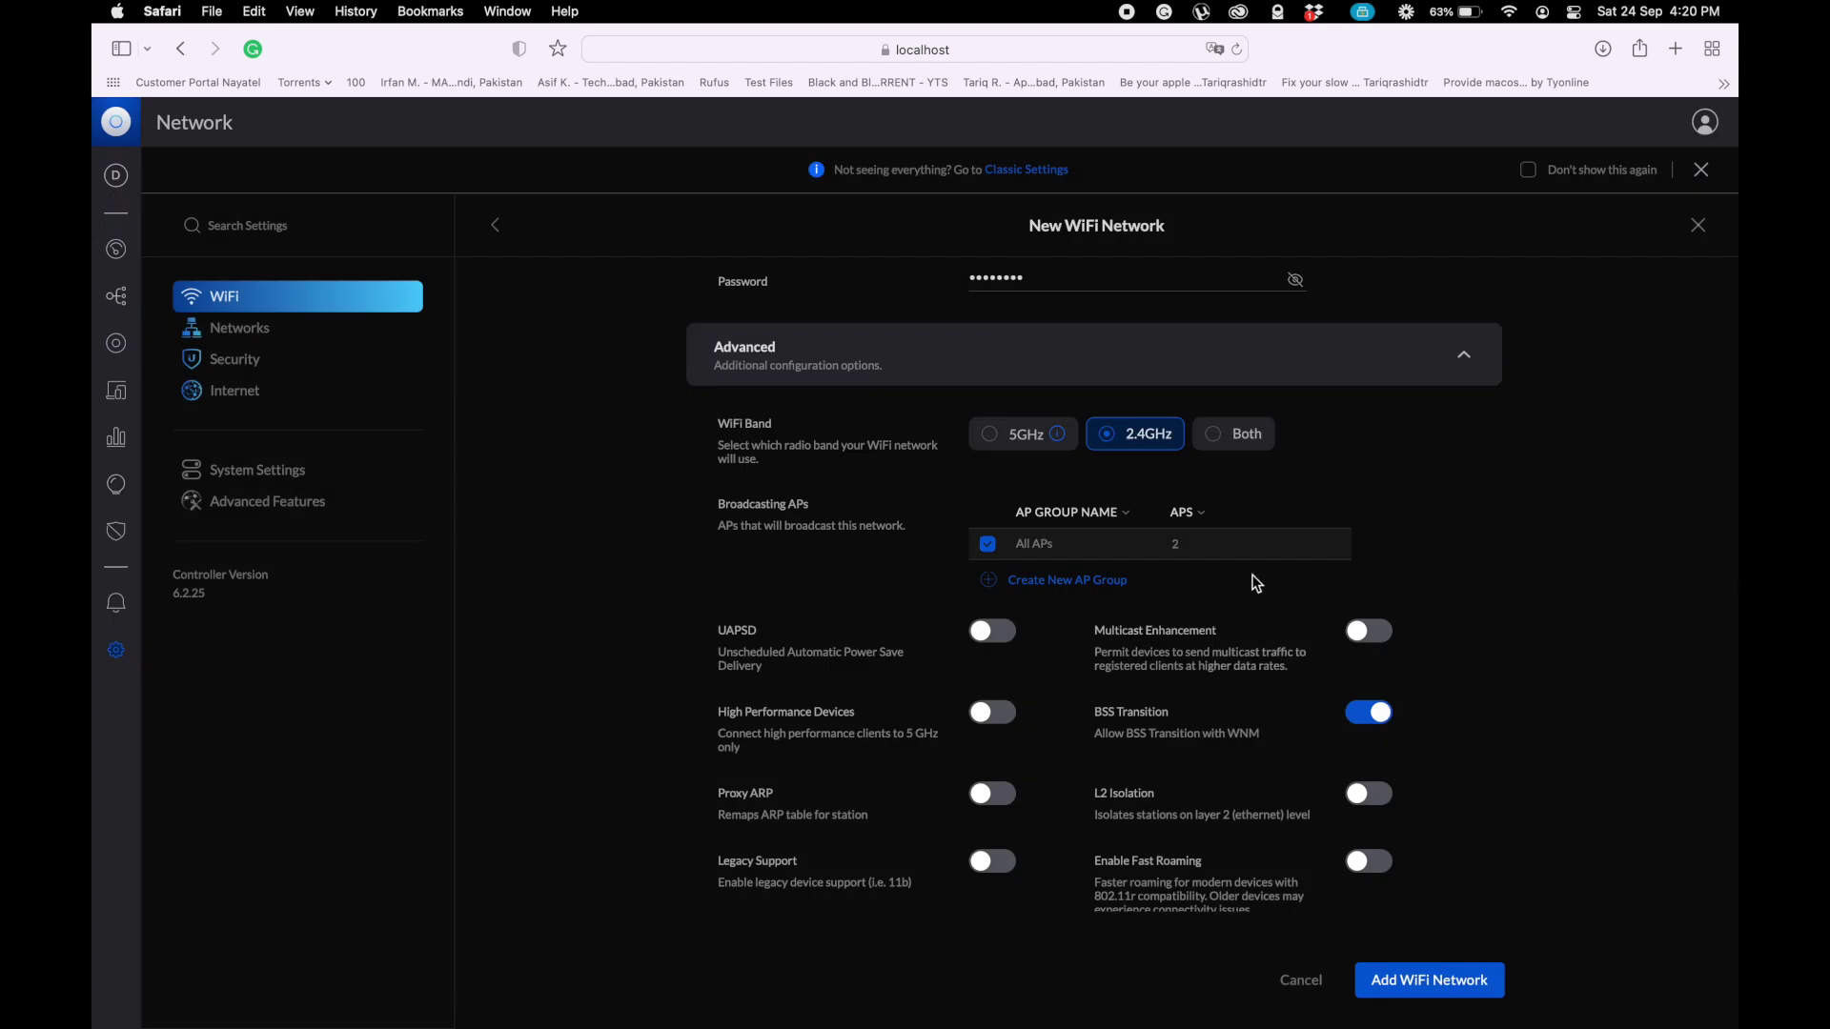
# - Expand the security settings (WPA-2) and review the form down to the Bandwidth Profile field
pyautogui.scroll(-5, 1181, 612)
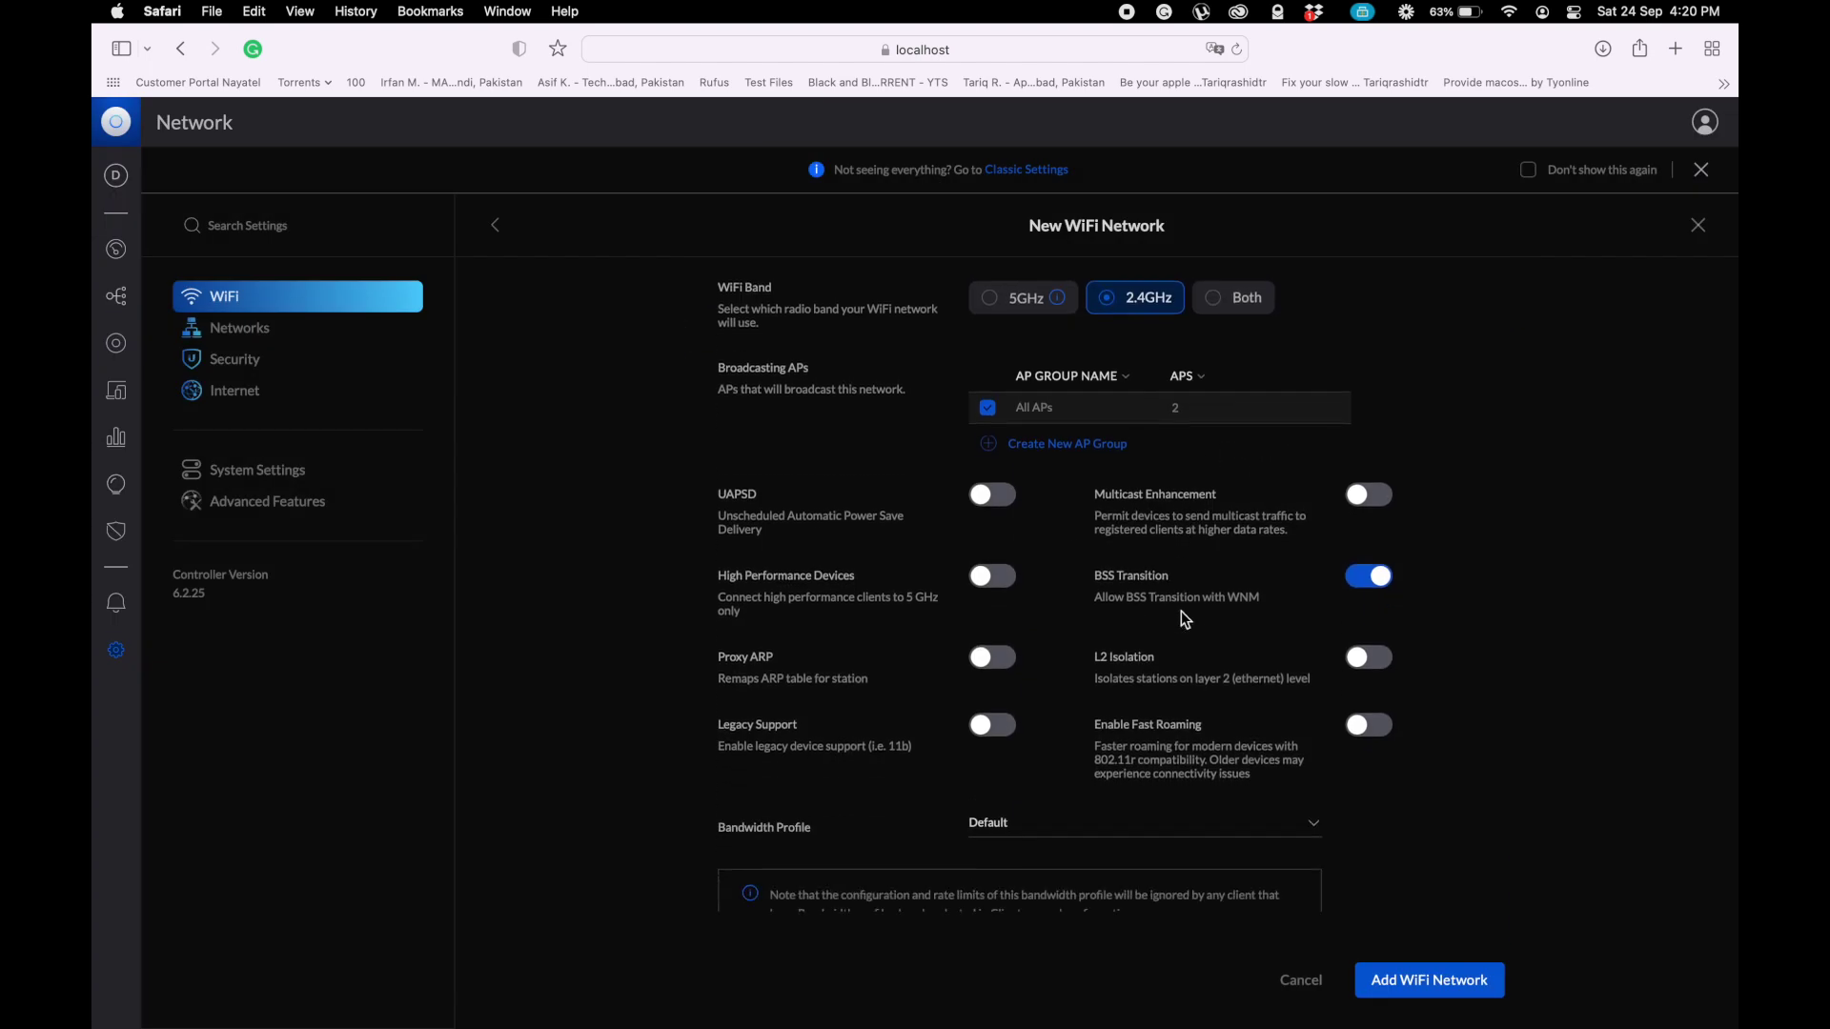
pyautogui.scroll(-2, 1181, 619)
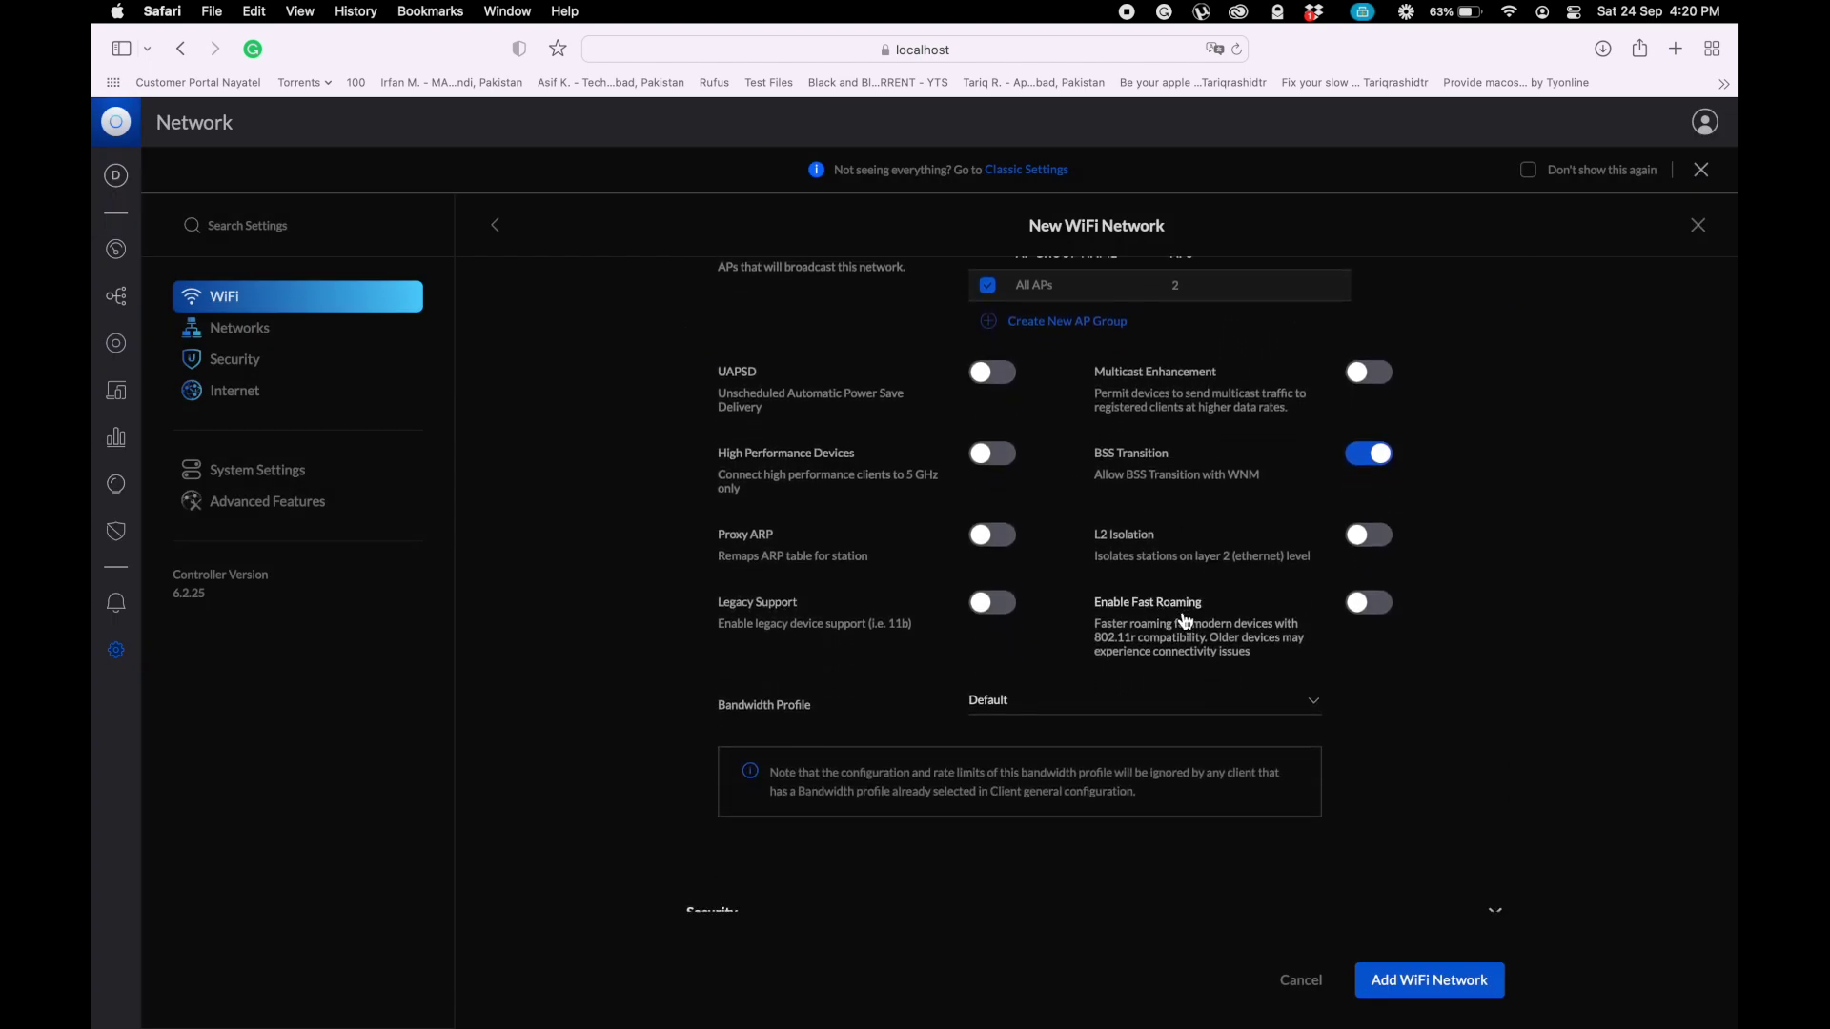
pyautogui.scroll(-4, 1182, 615)
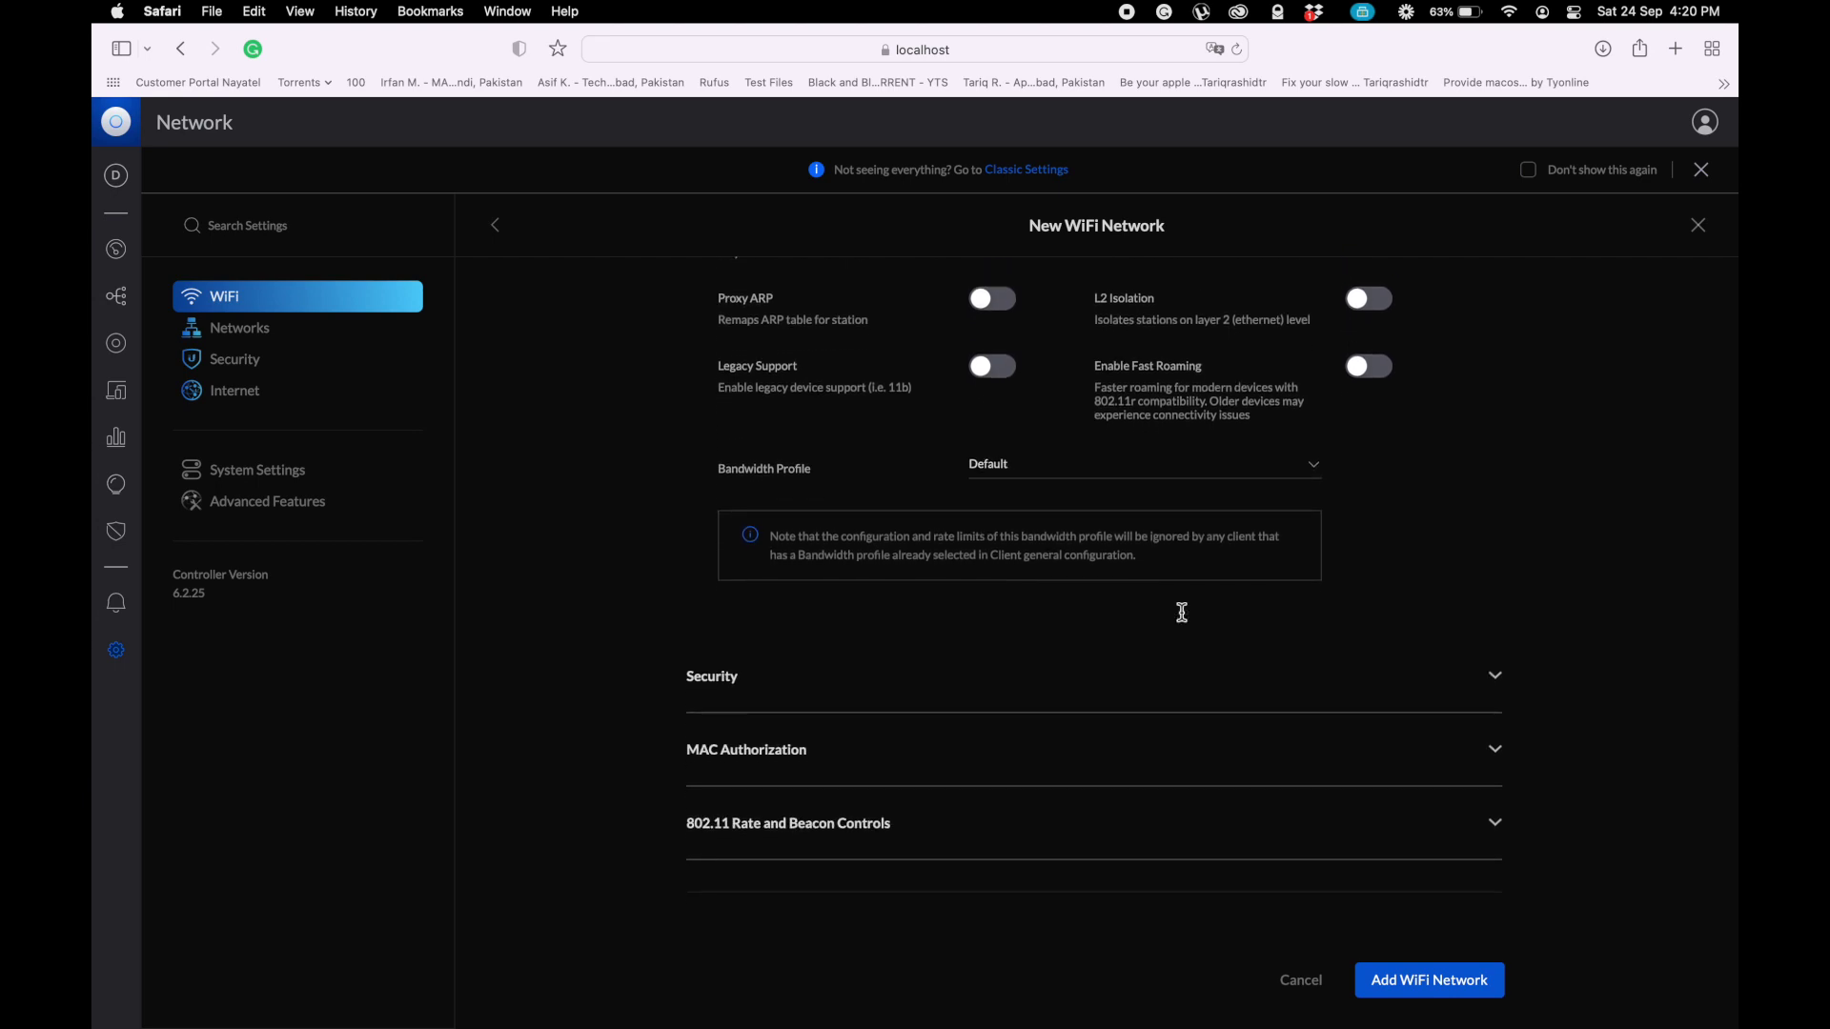
pyautogui.click(1496, 677)
pyautogui.scroll(-3, 1503, 686)
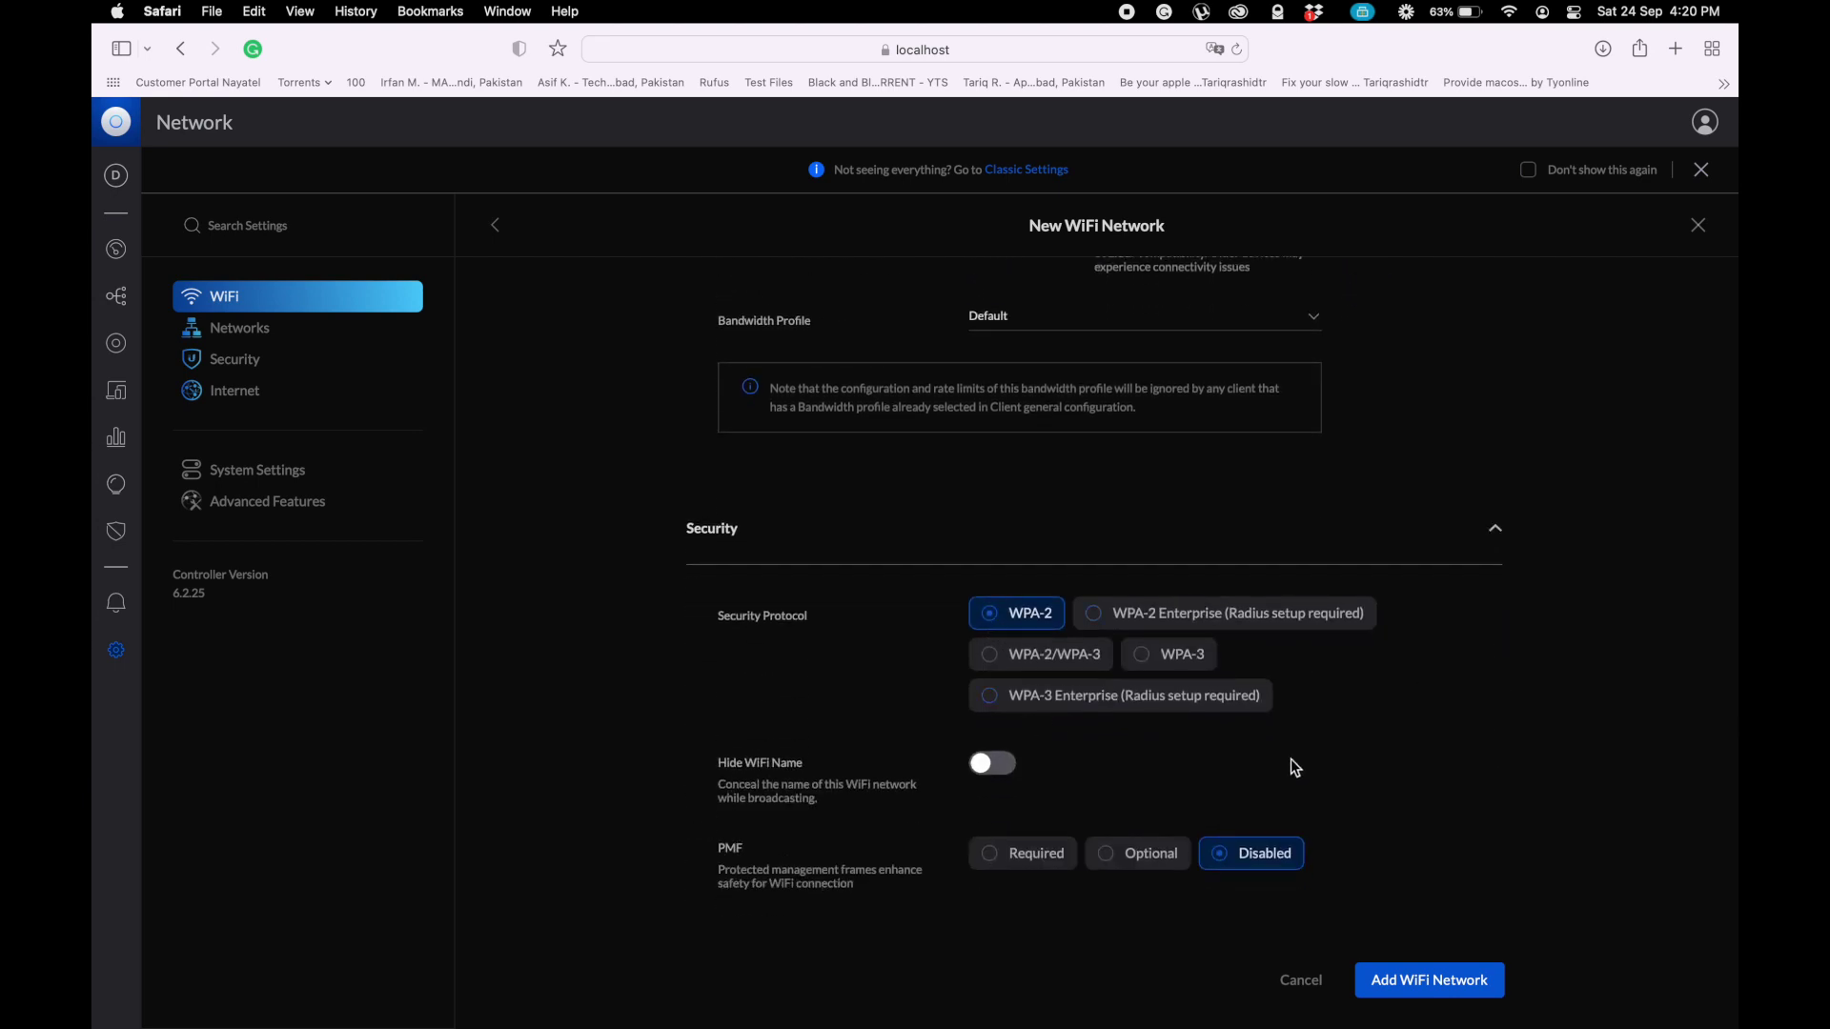
pyautogui.scroll(-4, 1310, 780)
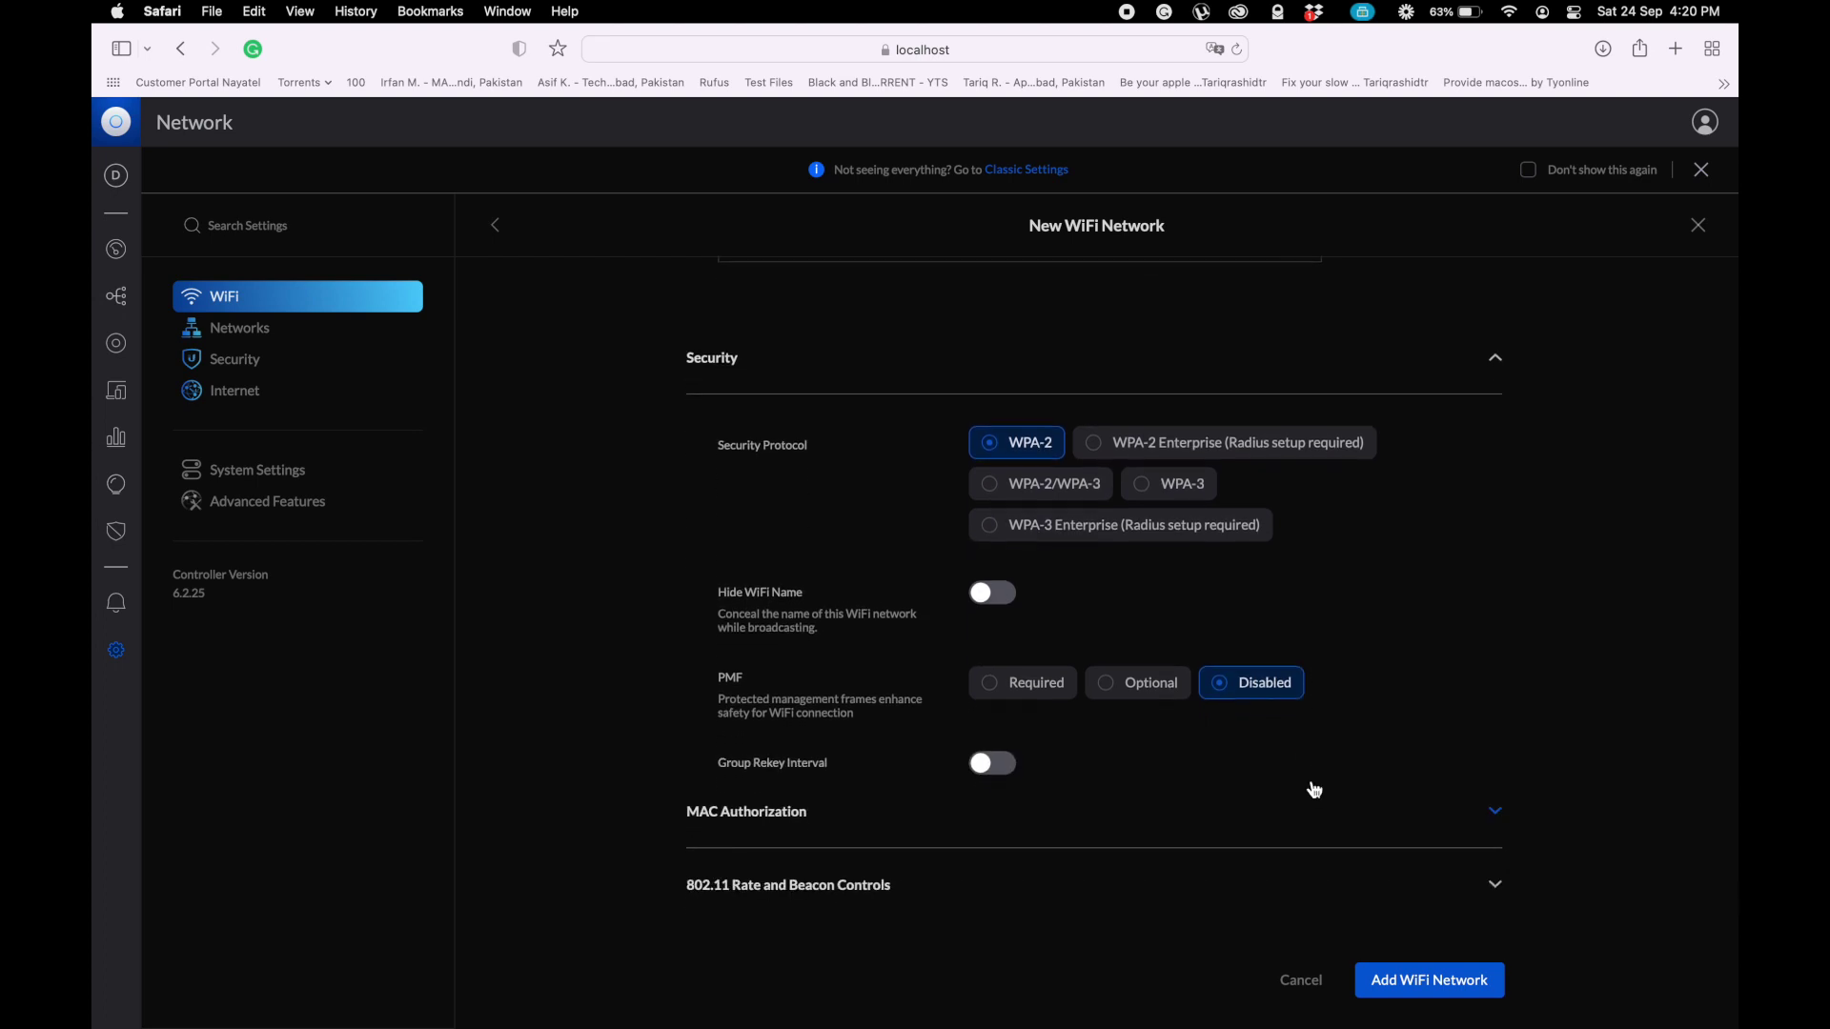
pyautogui.scroll(-2, 1309, 780)
pyautogui.scroll(-2, 1314, 789)
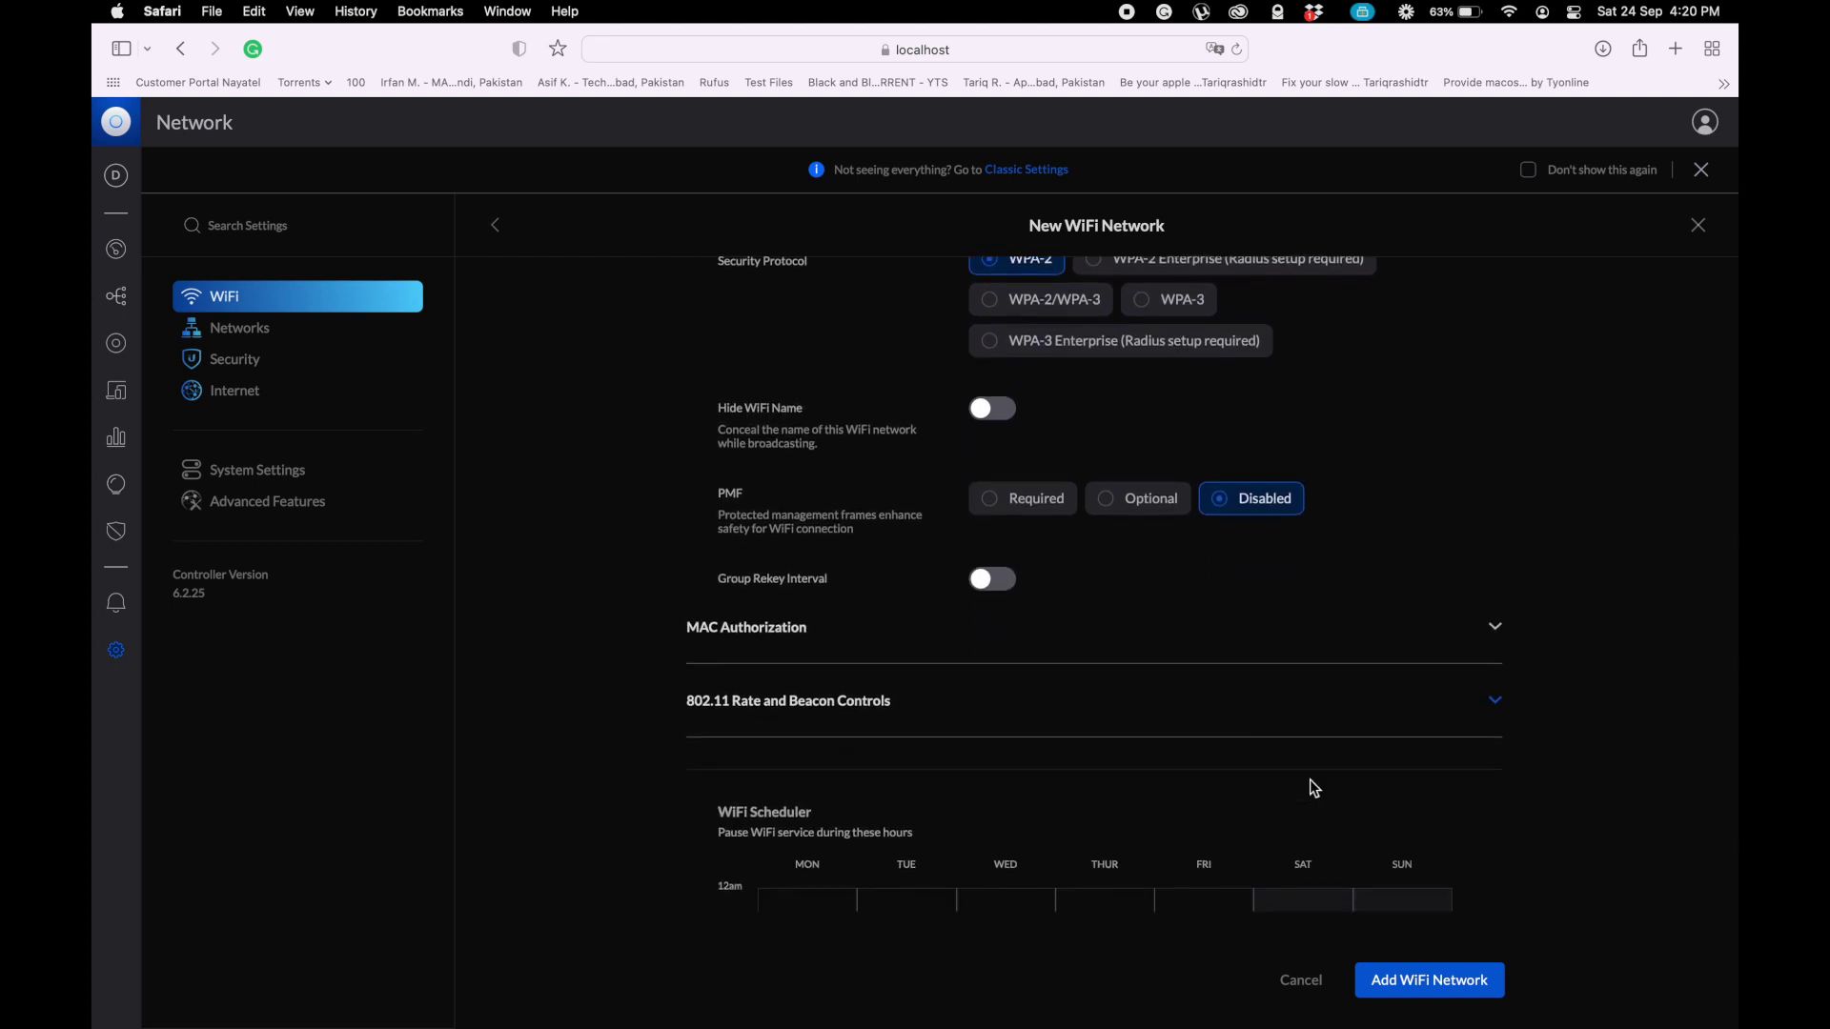
pyautogui.scroll(-7, 1313, 787)
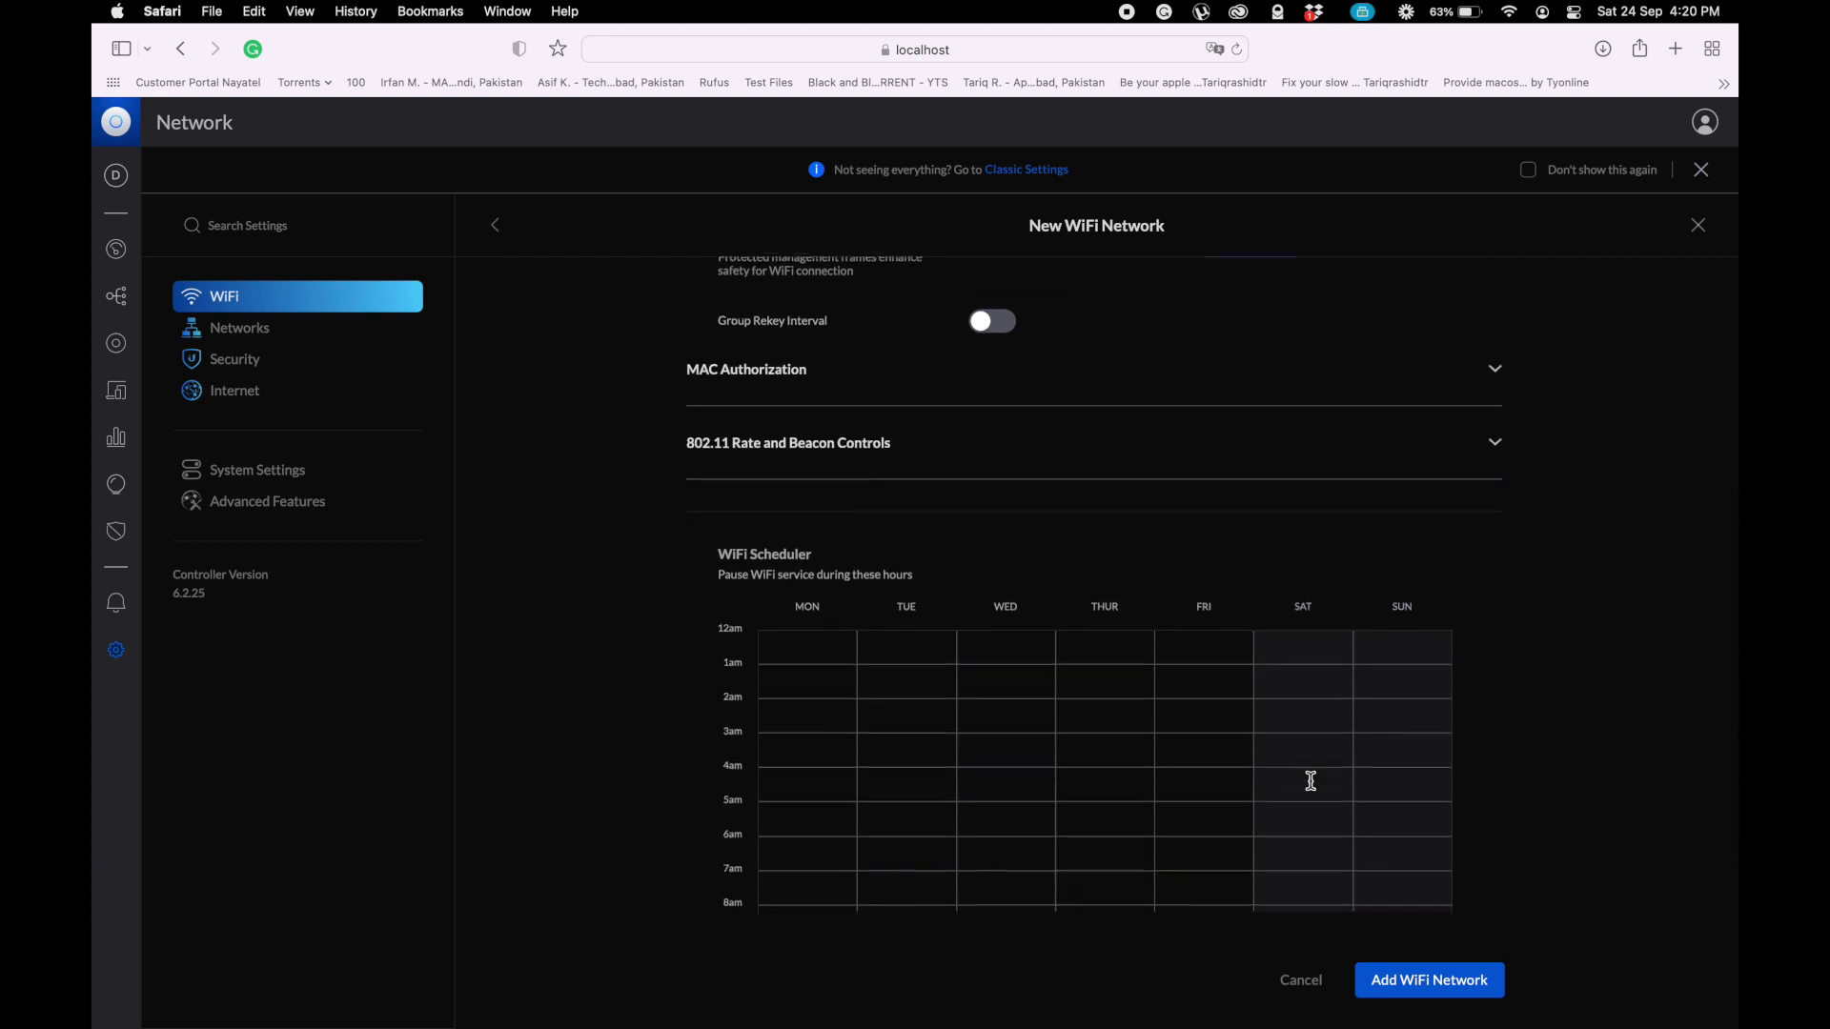
pyautogui.scroll(-9, 1313, 789)
pyautogui.scroll(16, 1313, 789)
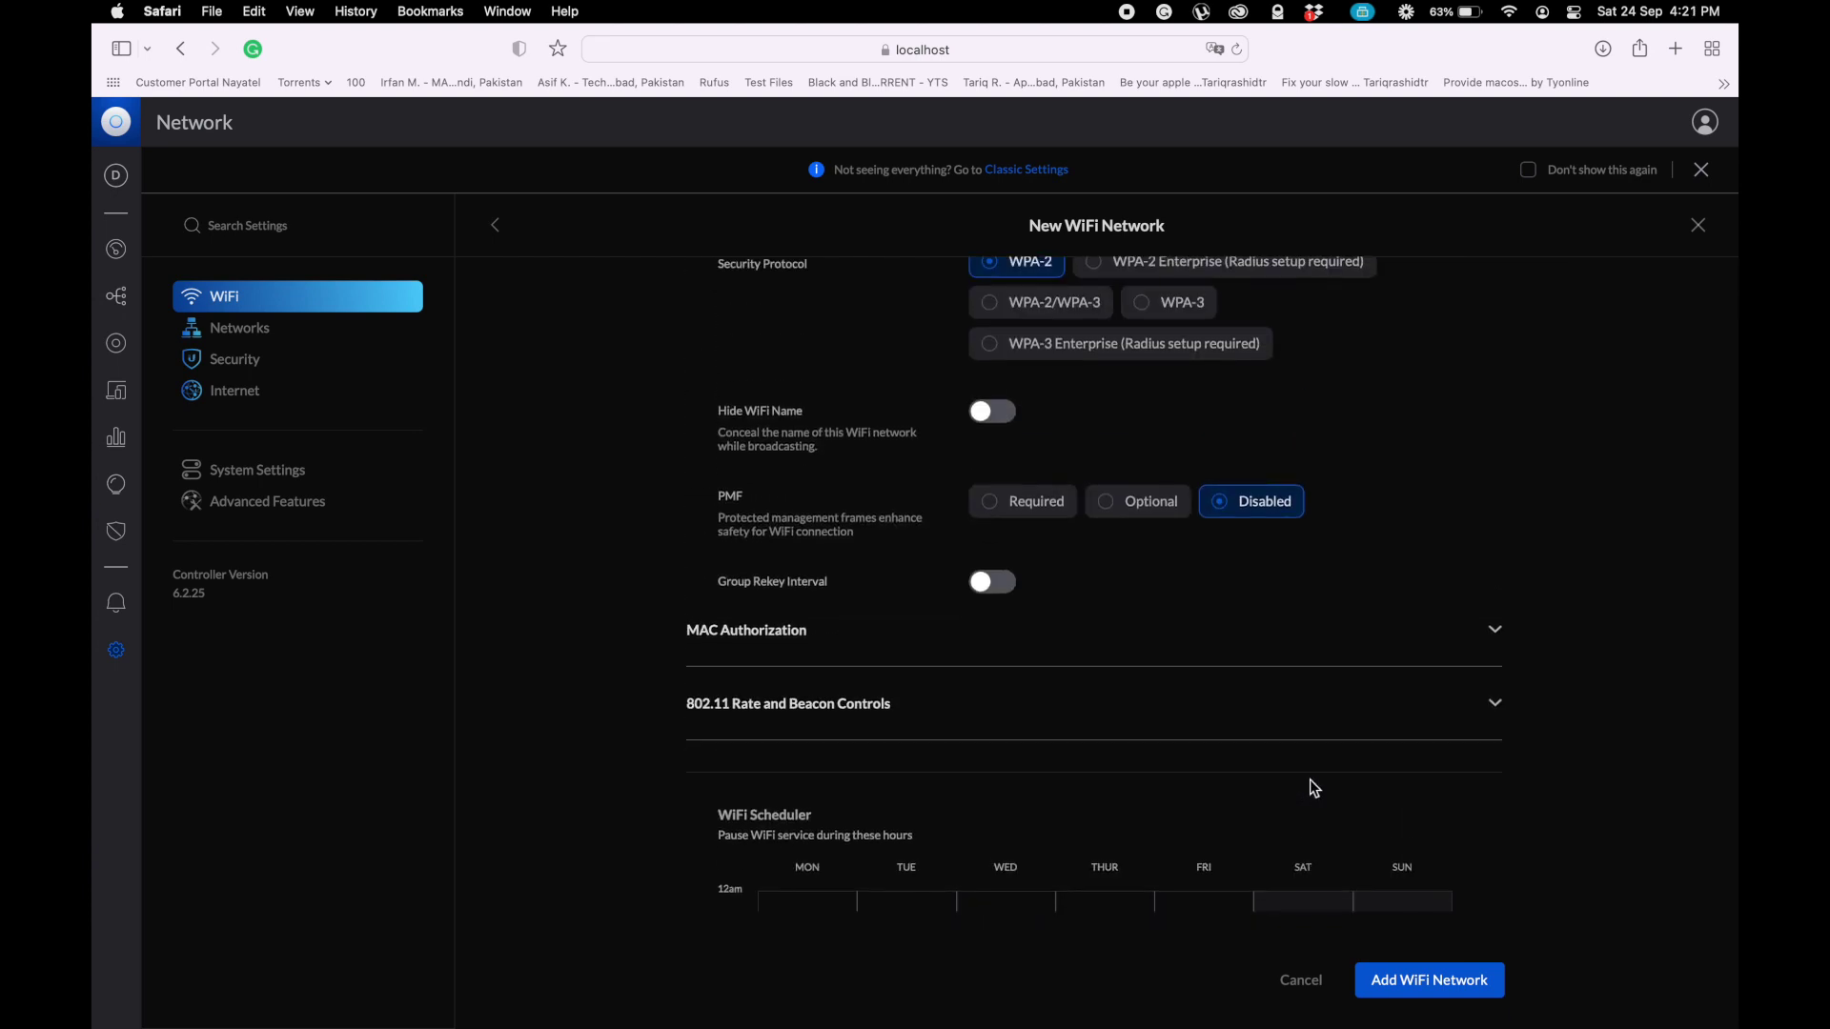
pyautogui.scroll(10, 1196, 669)
pyautogui.scroll(7, 1196, 670)
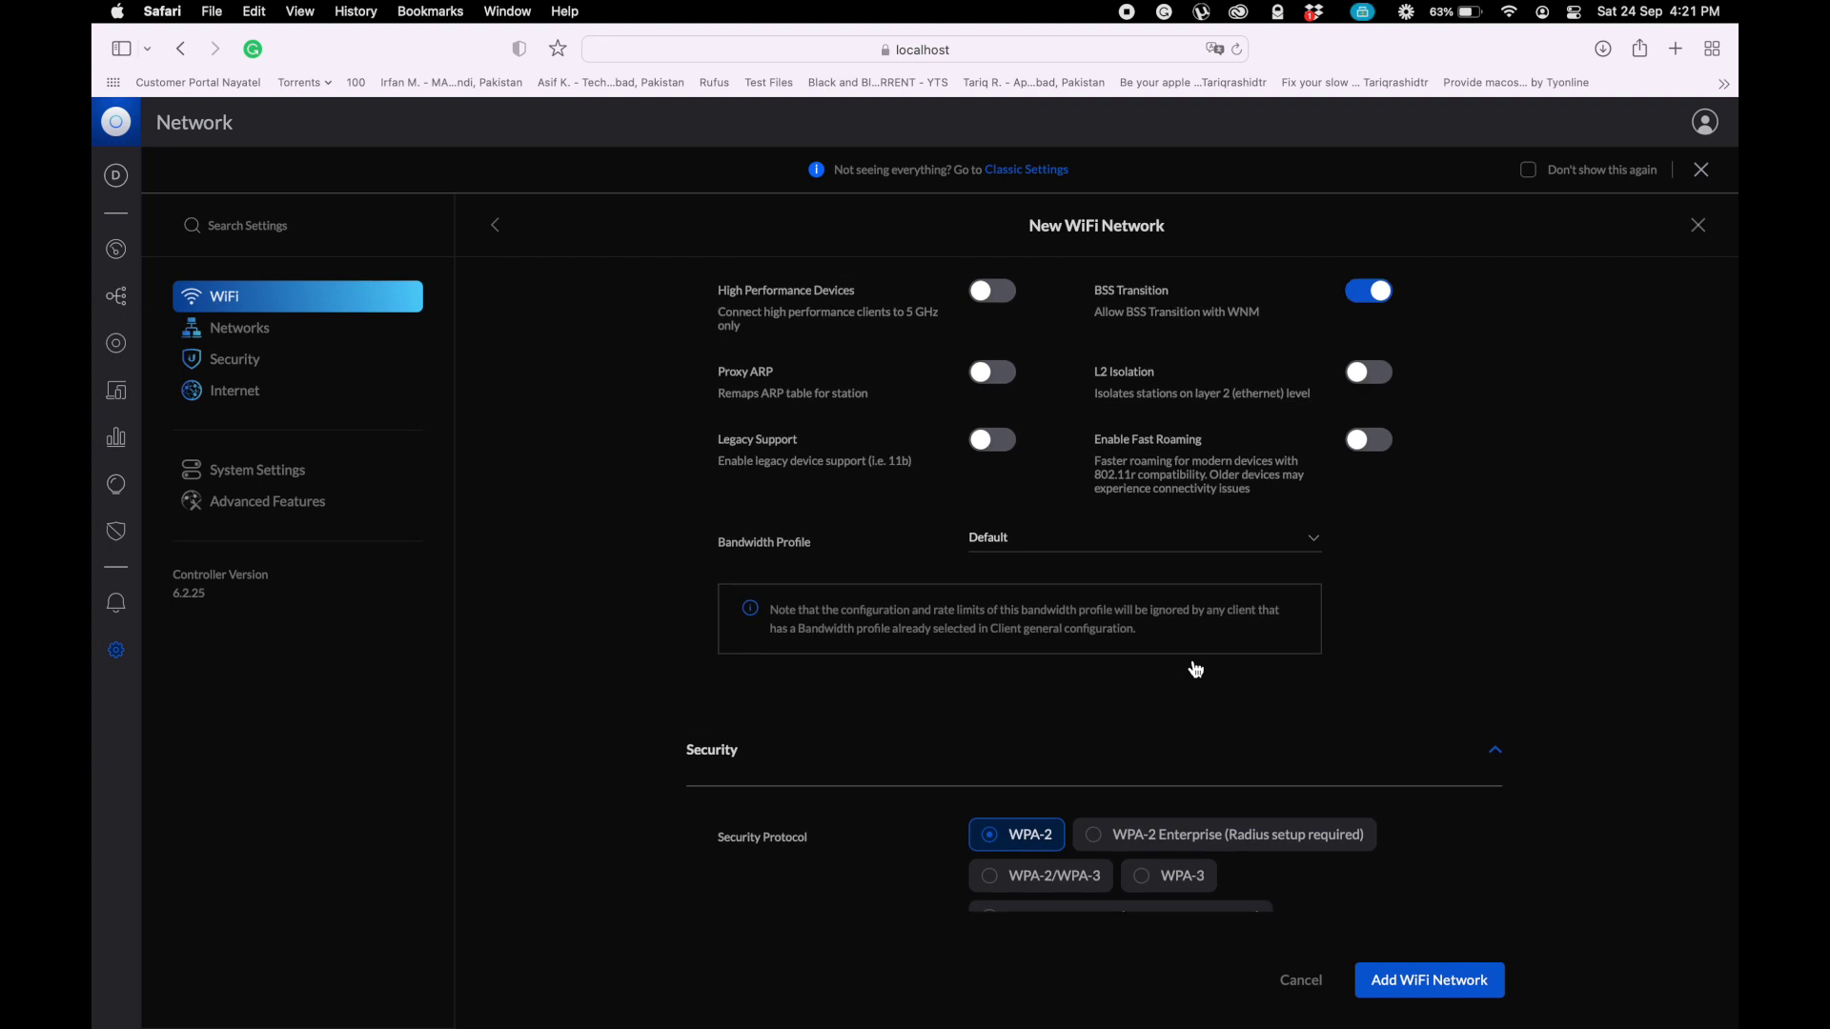
pyautogui.scroll(6, 1197, 667)
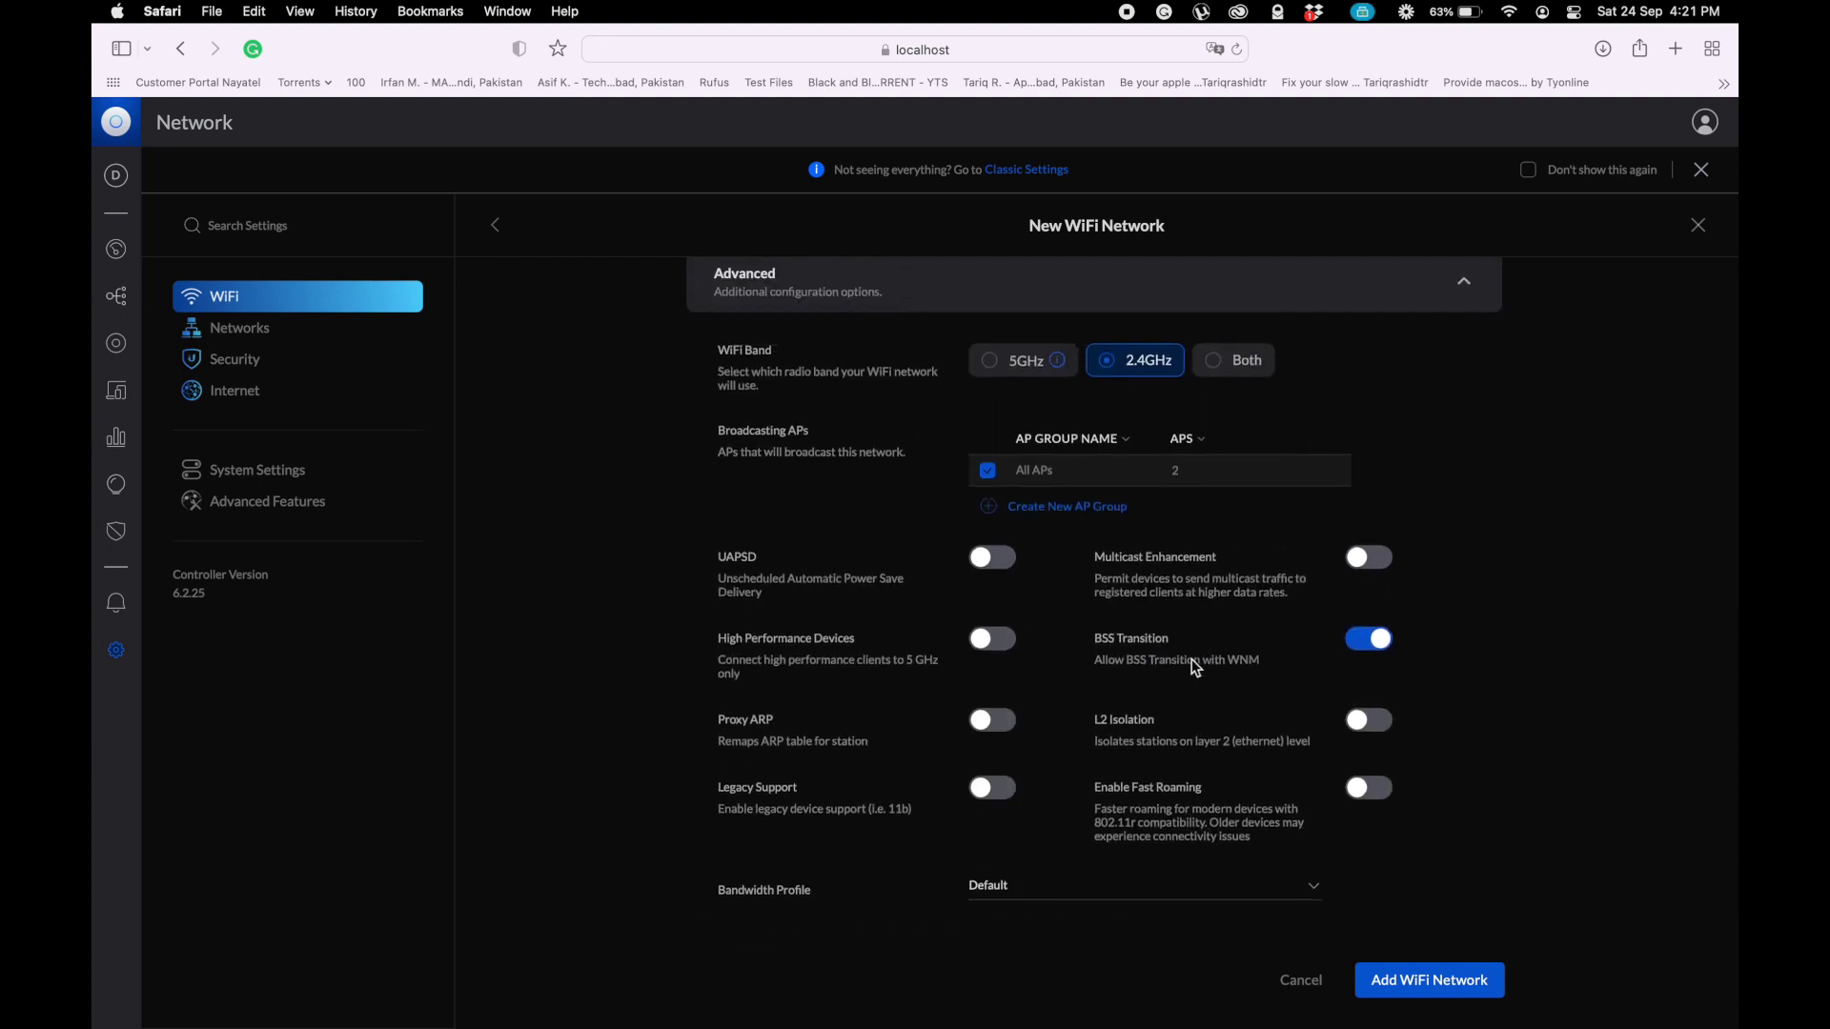
pyautogui.scroll(1, 1196, 669)
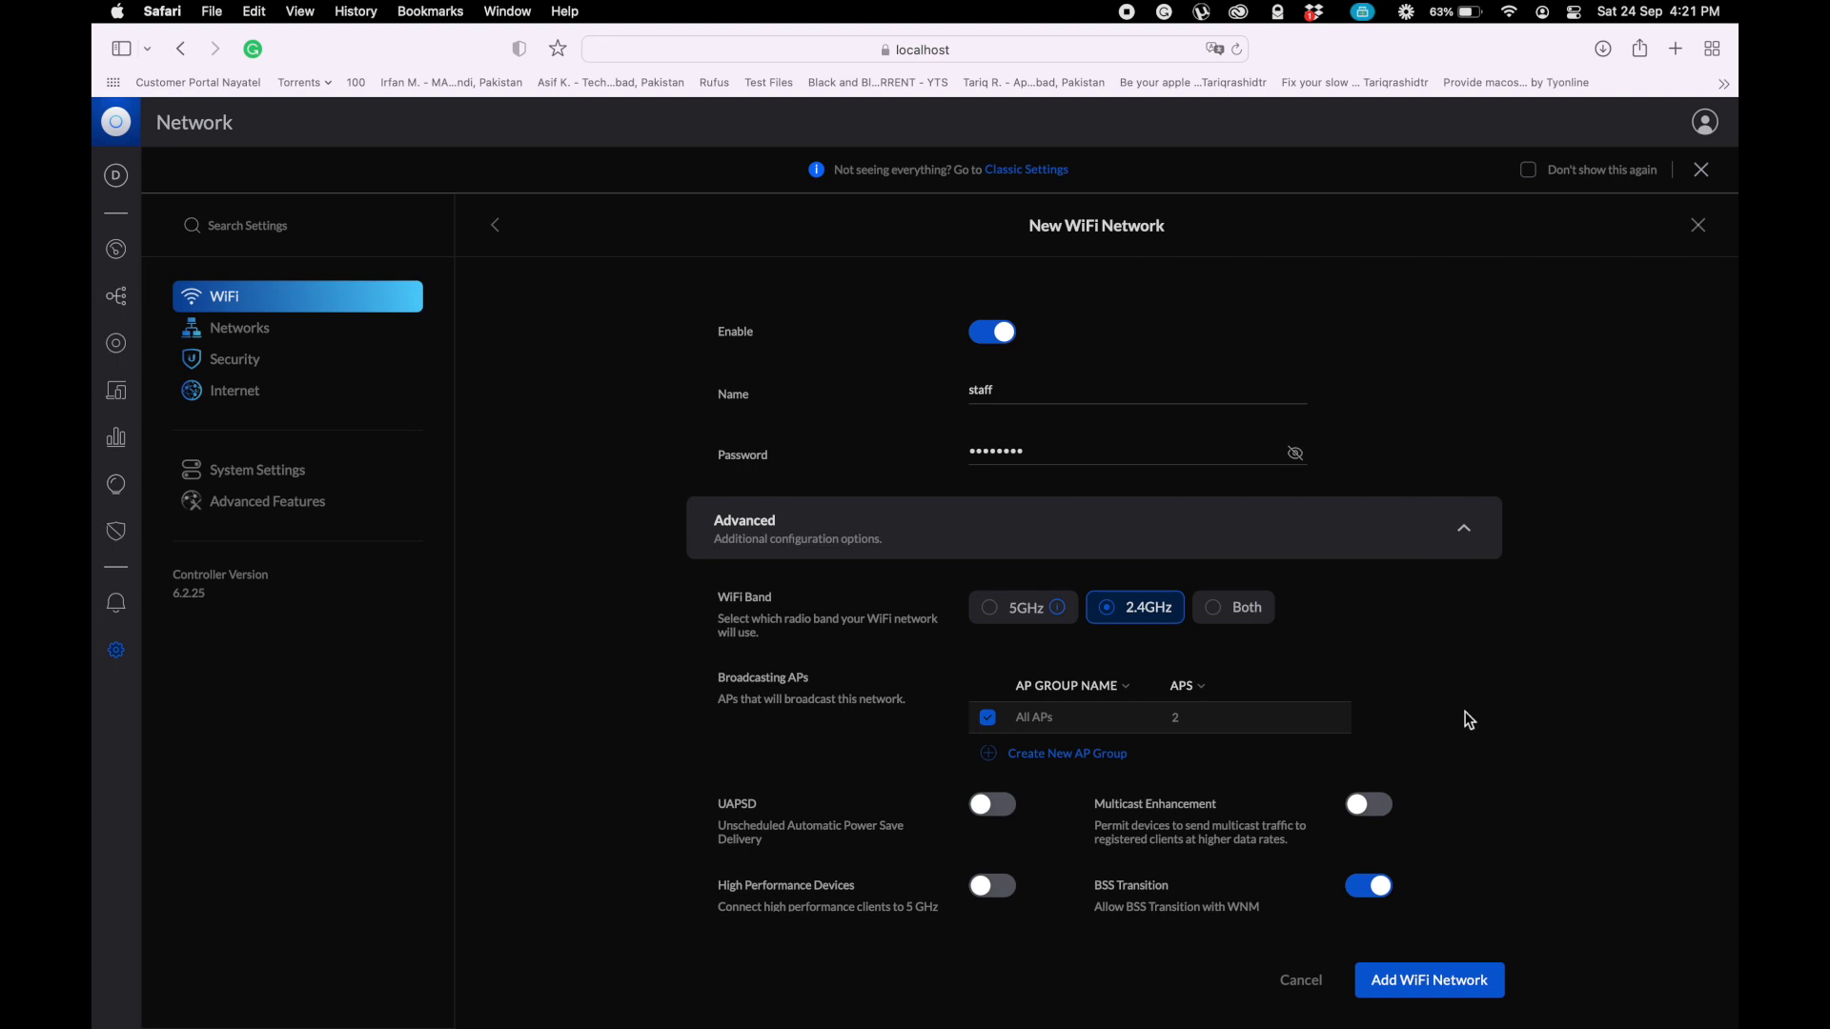
pyautogui.scroll(-6, 1472, 688)
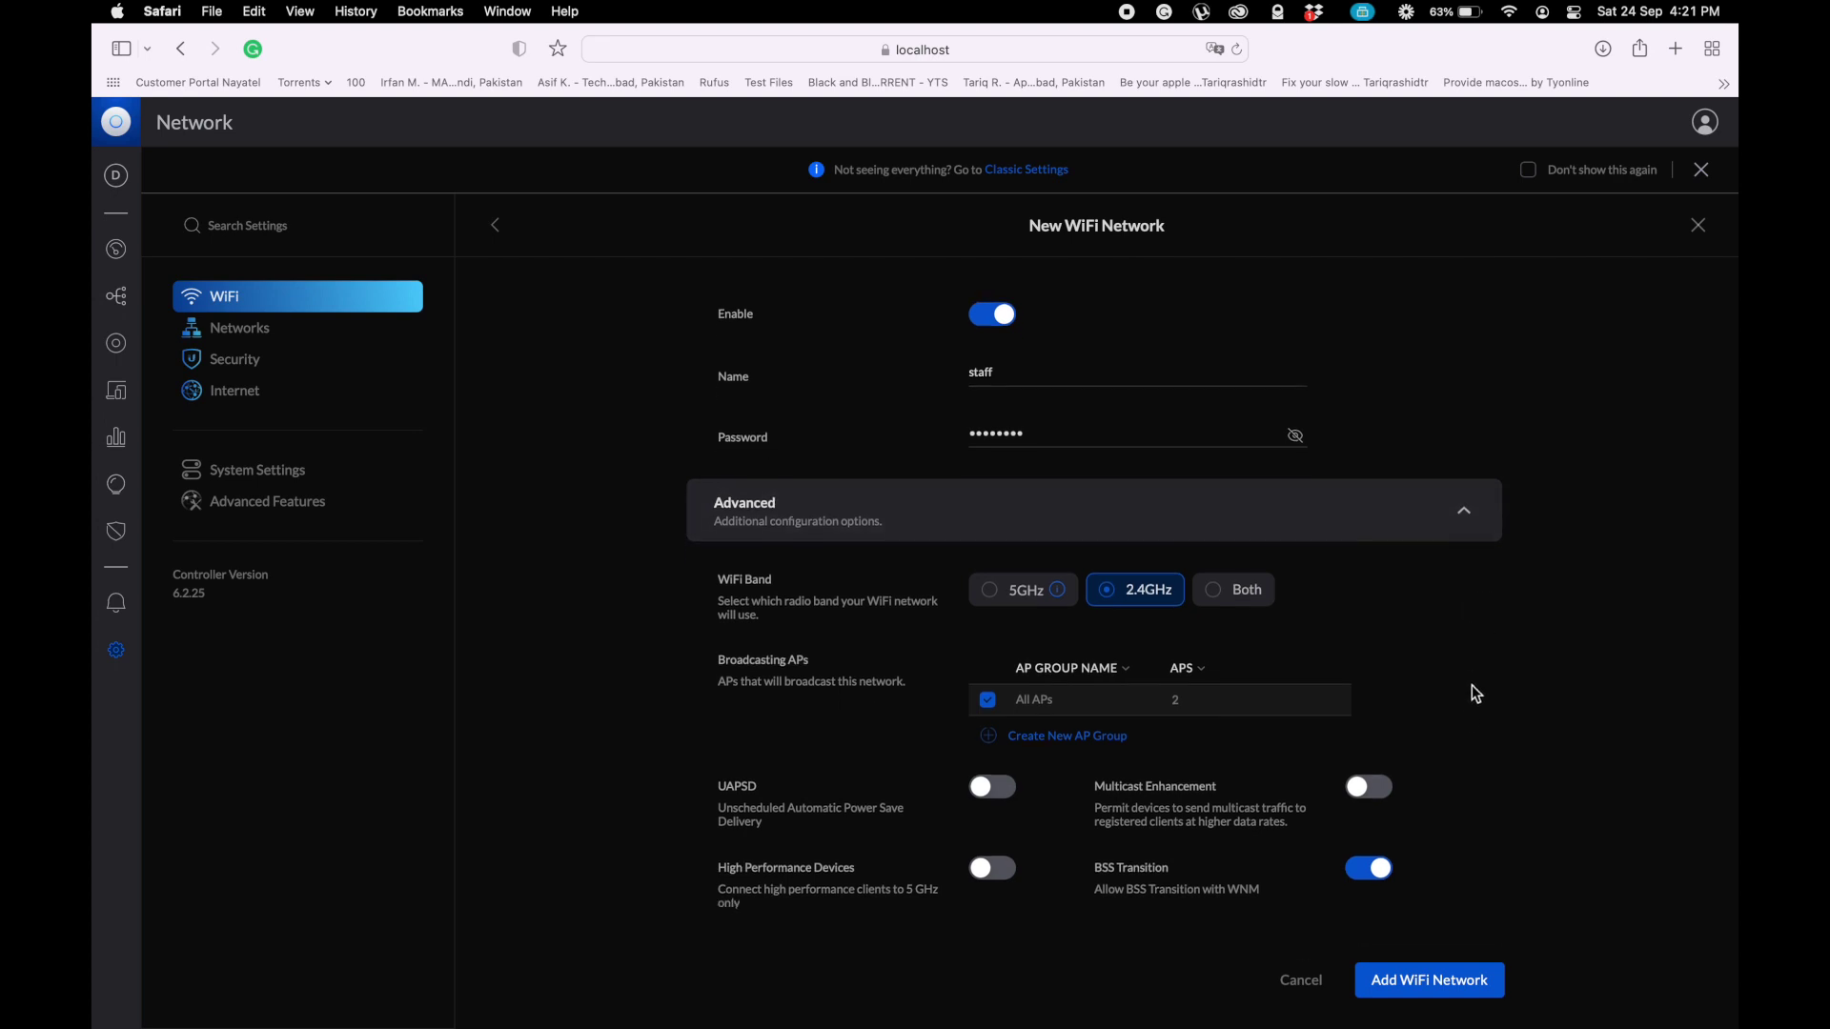
pyautogui.scroll(-2, 1476, 693)
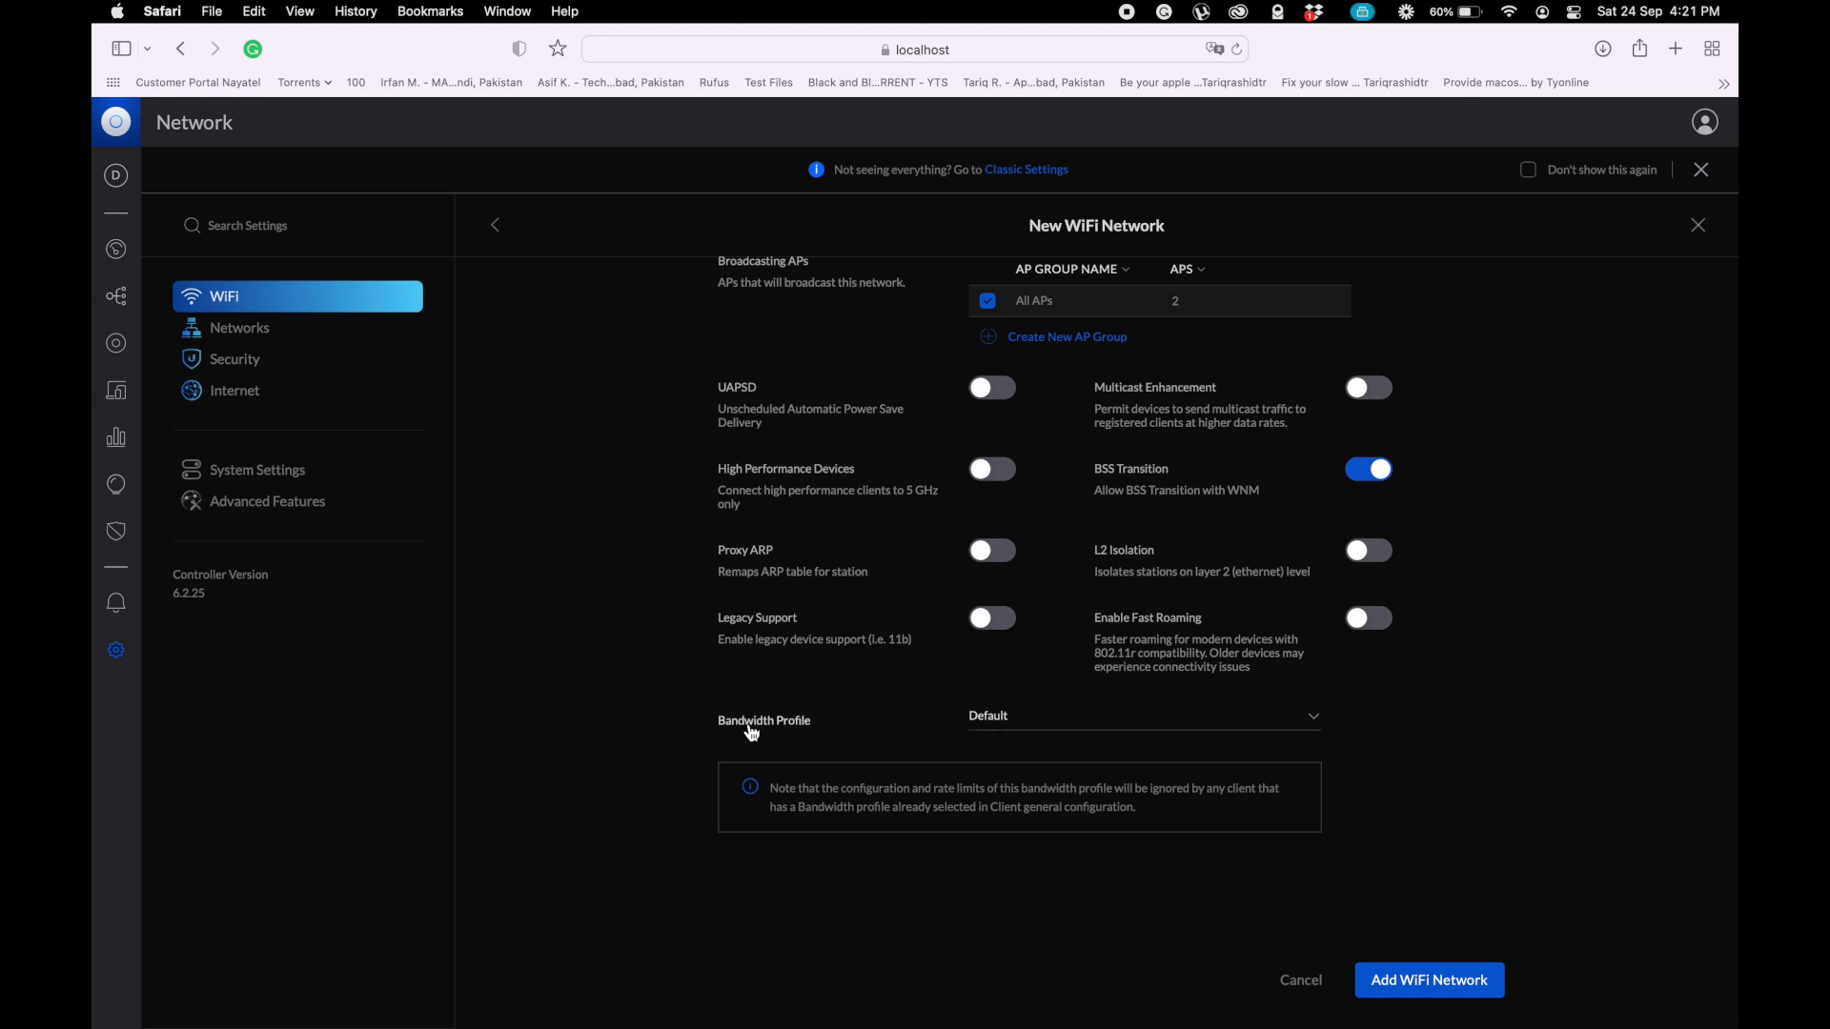
# - Assign the Staff bandwidth profile to the staff network and add the network
pyautogui.click(1018, 724)
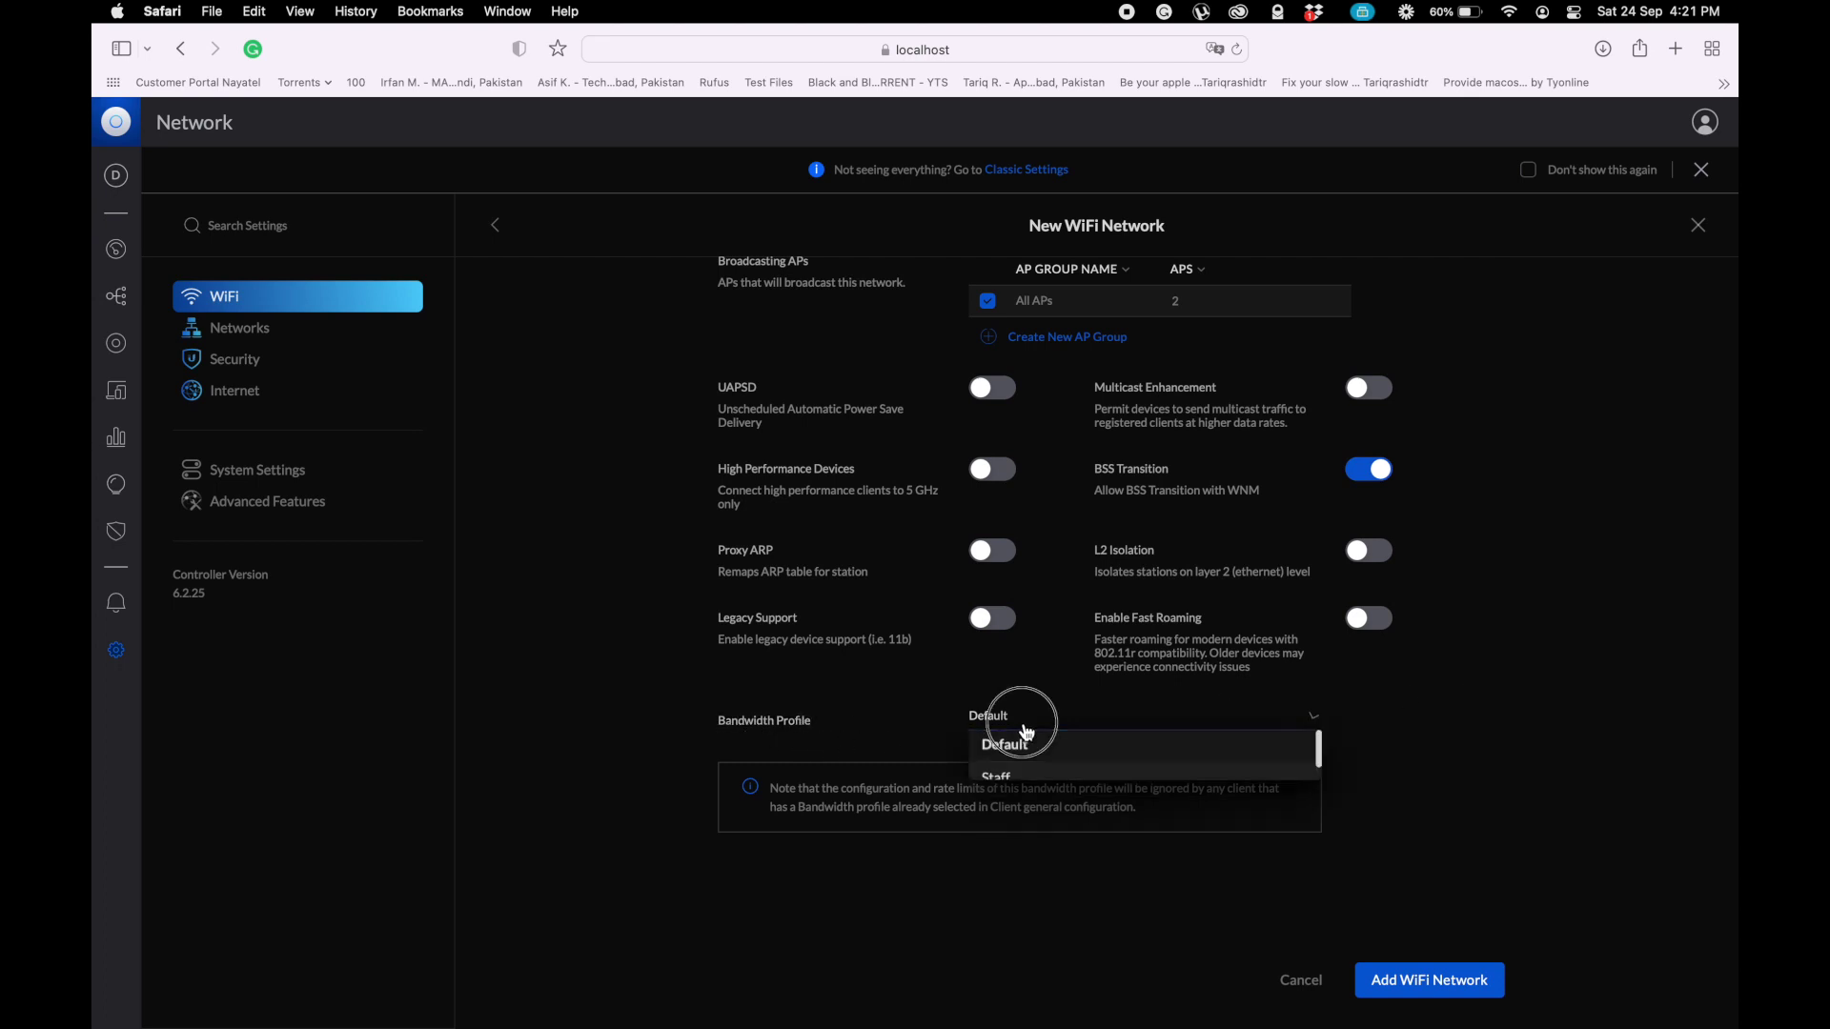
pyautogui.click(1009, 784)
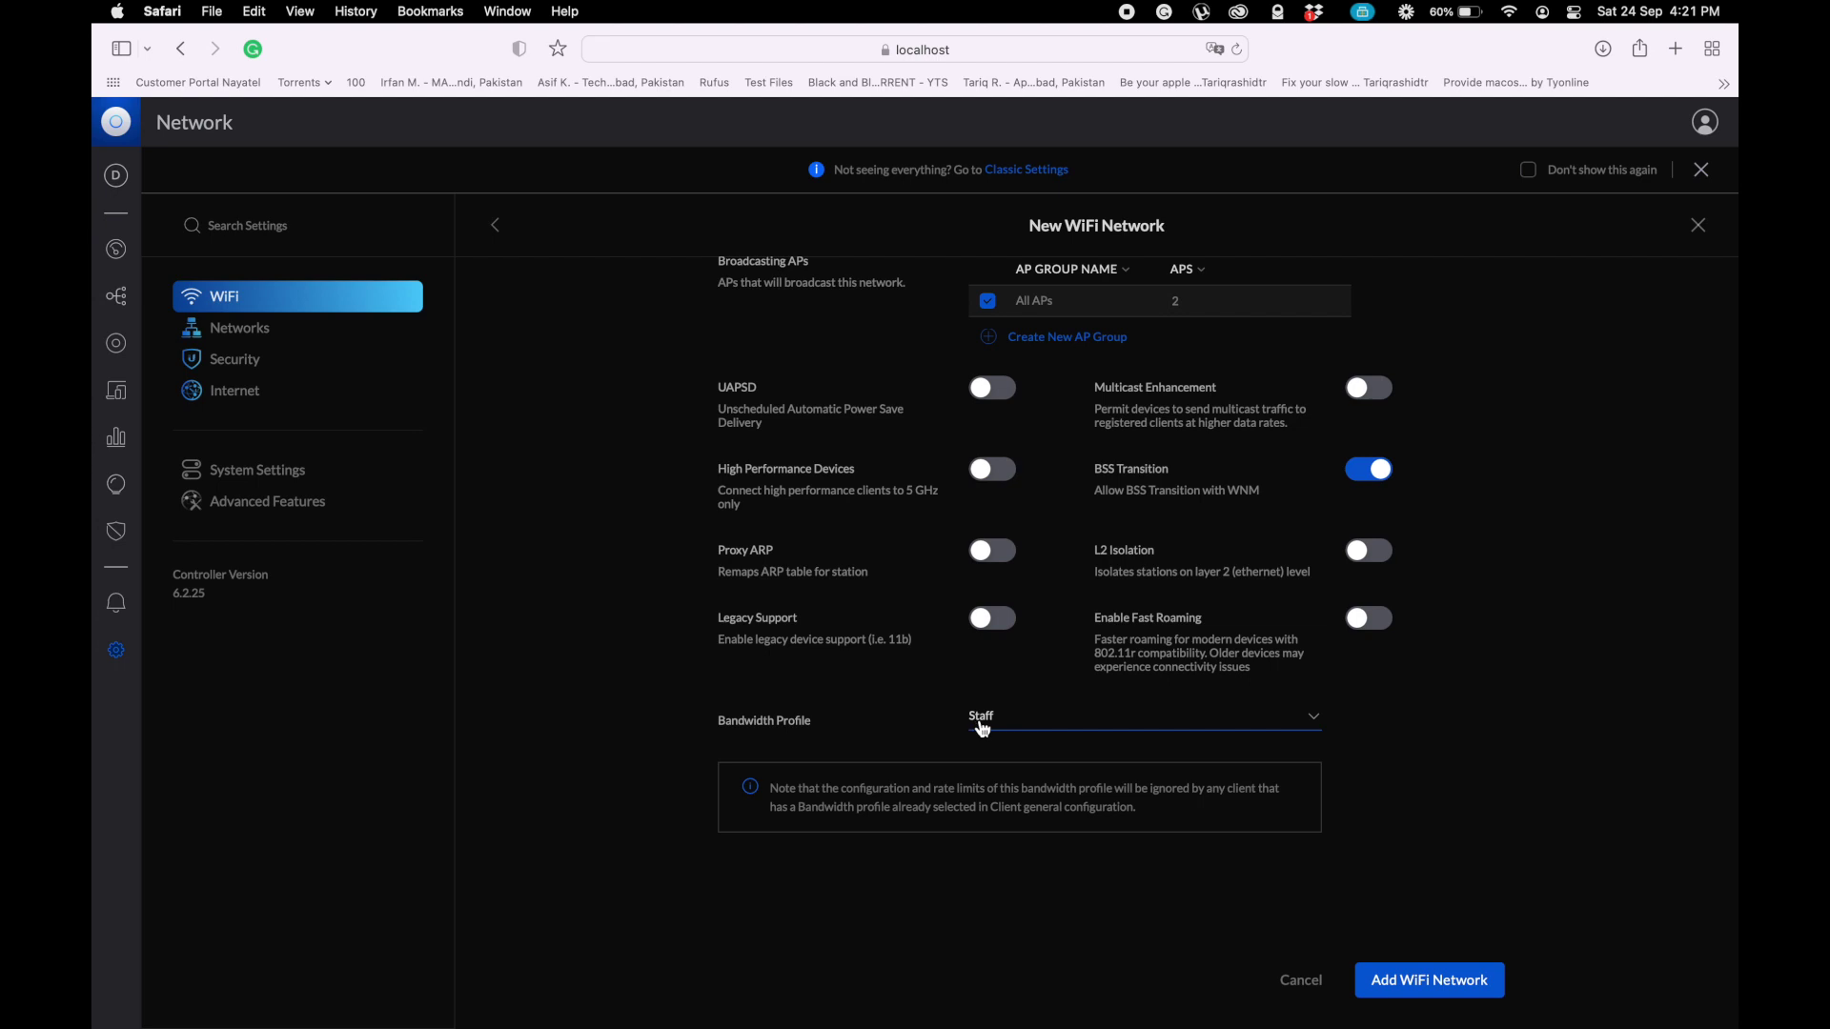
pyautogui.scroll(-5, 1456, 835)
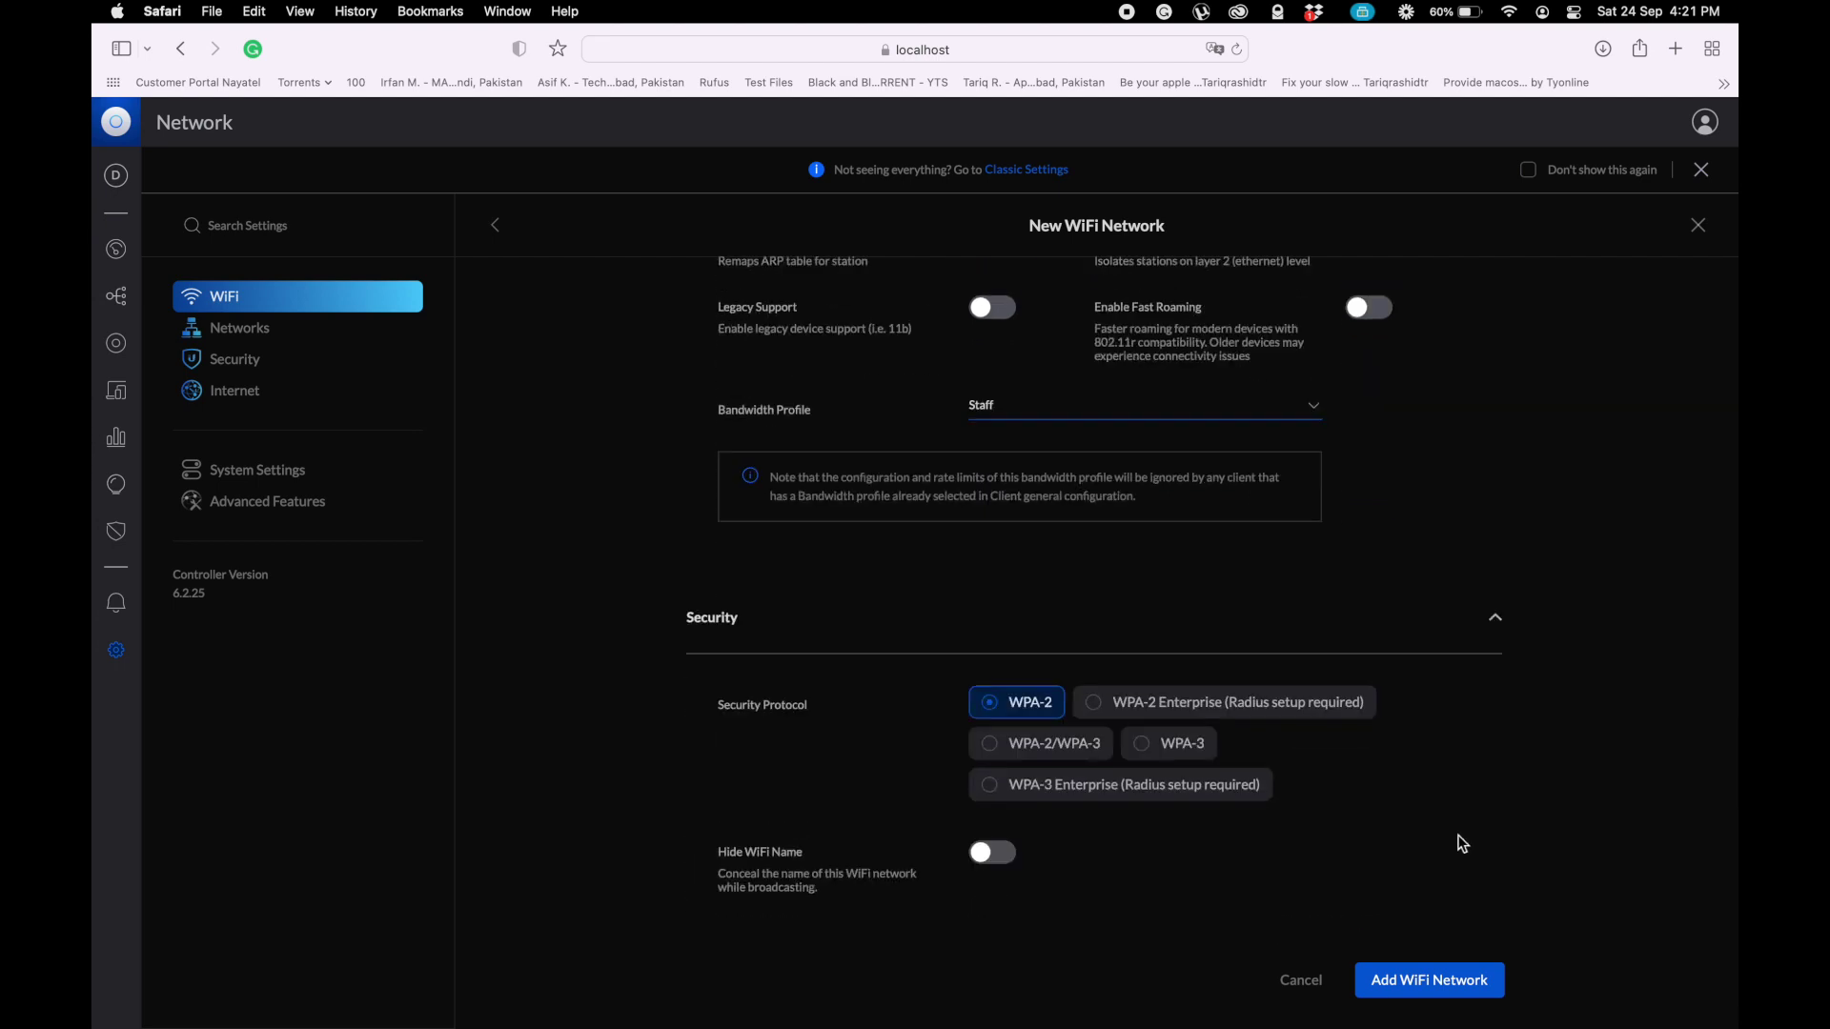
pyautogui.scroll(-8, 1461, 844)
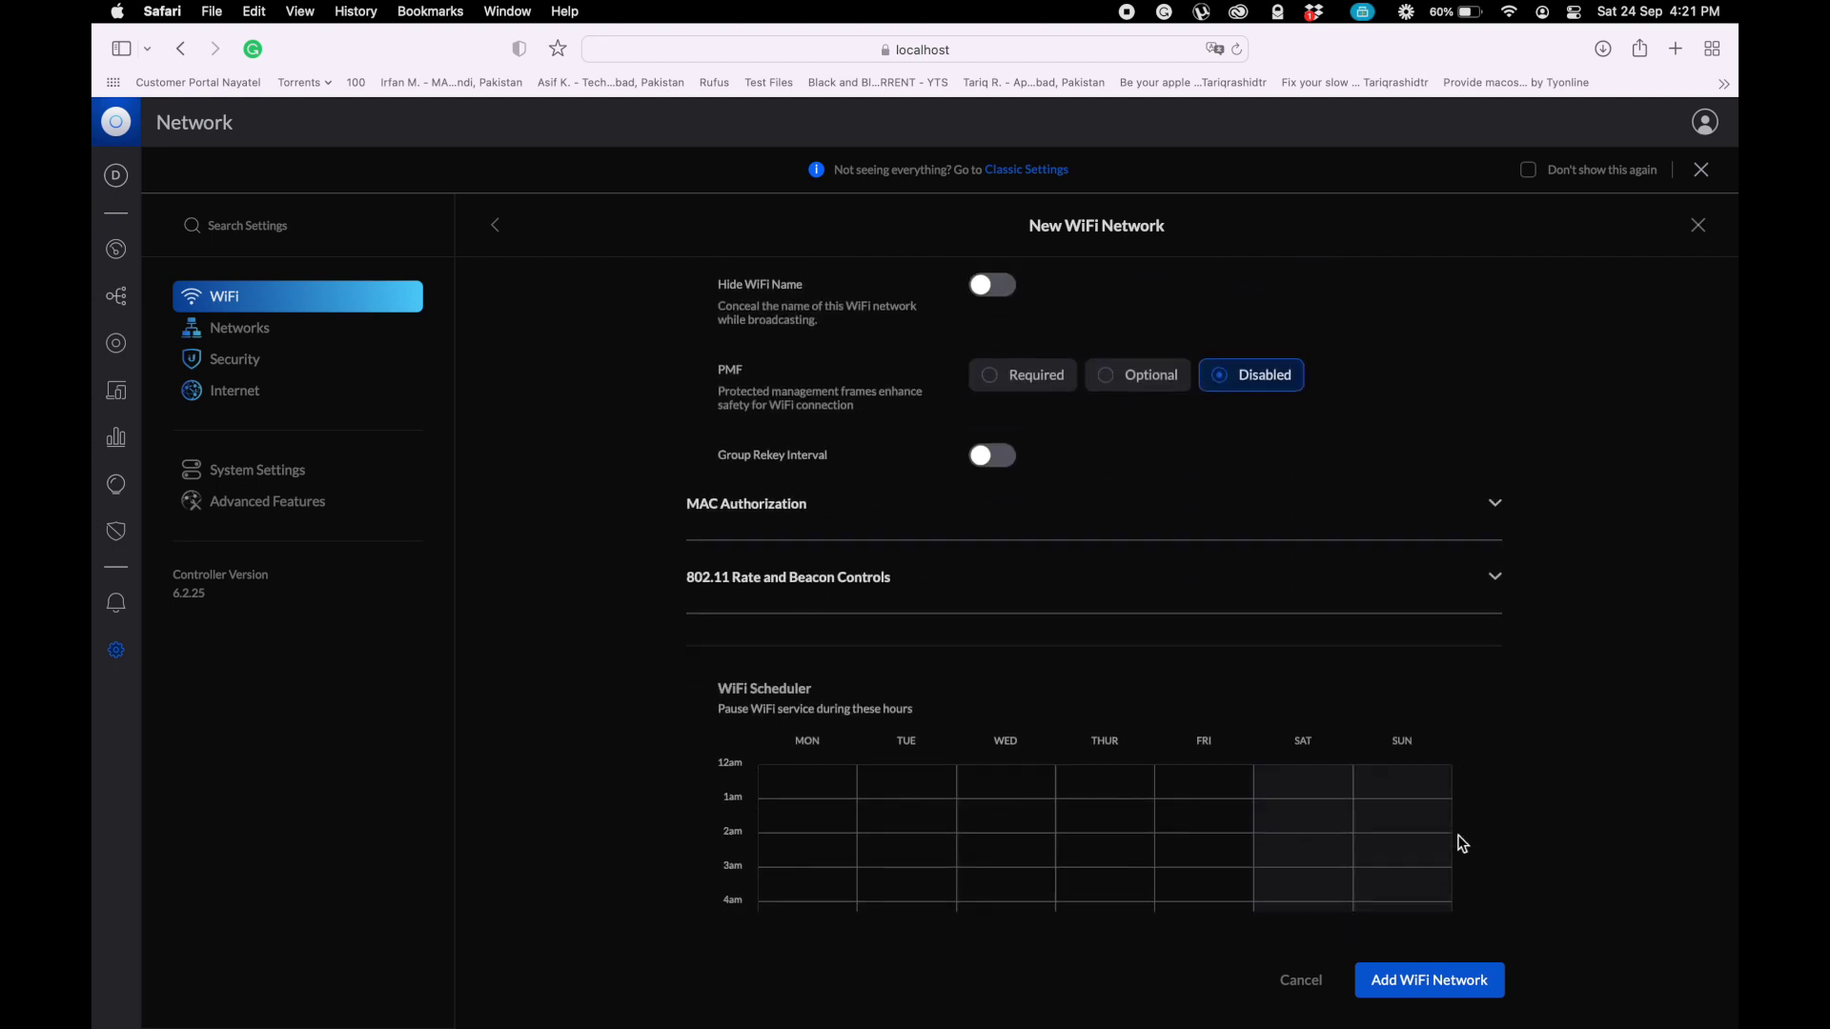
pyautogui.scroll(-5, 1459, 843)
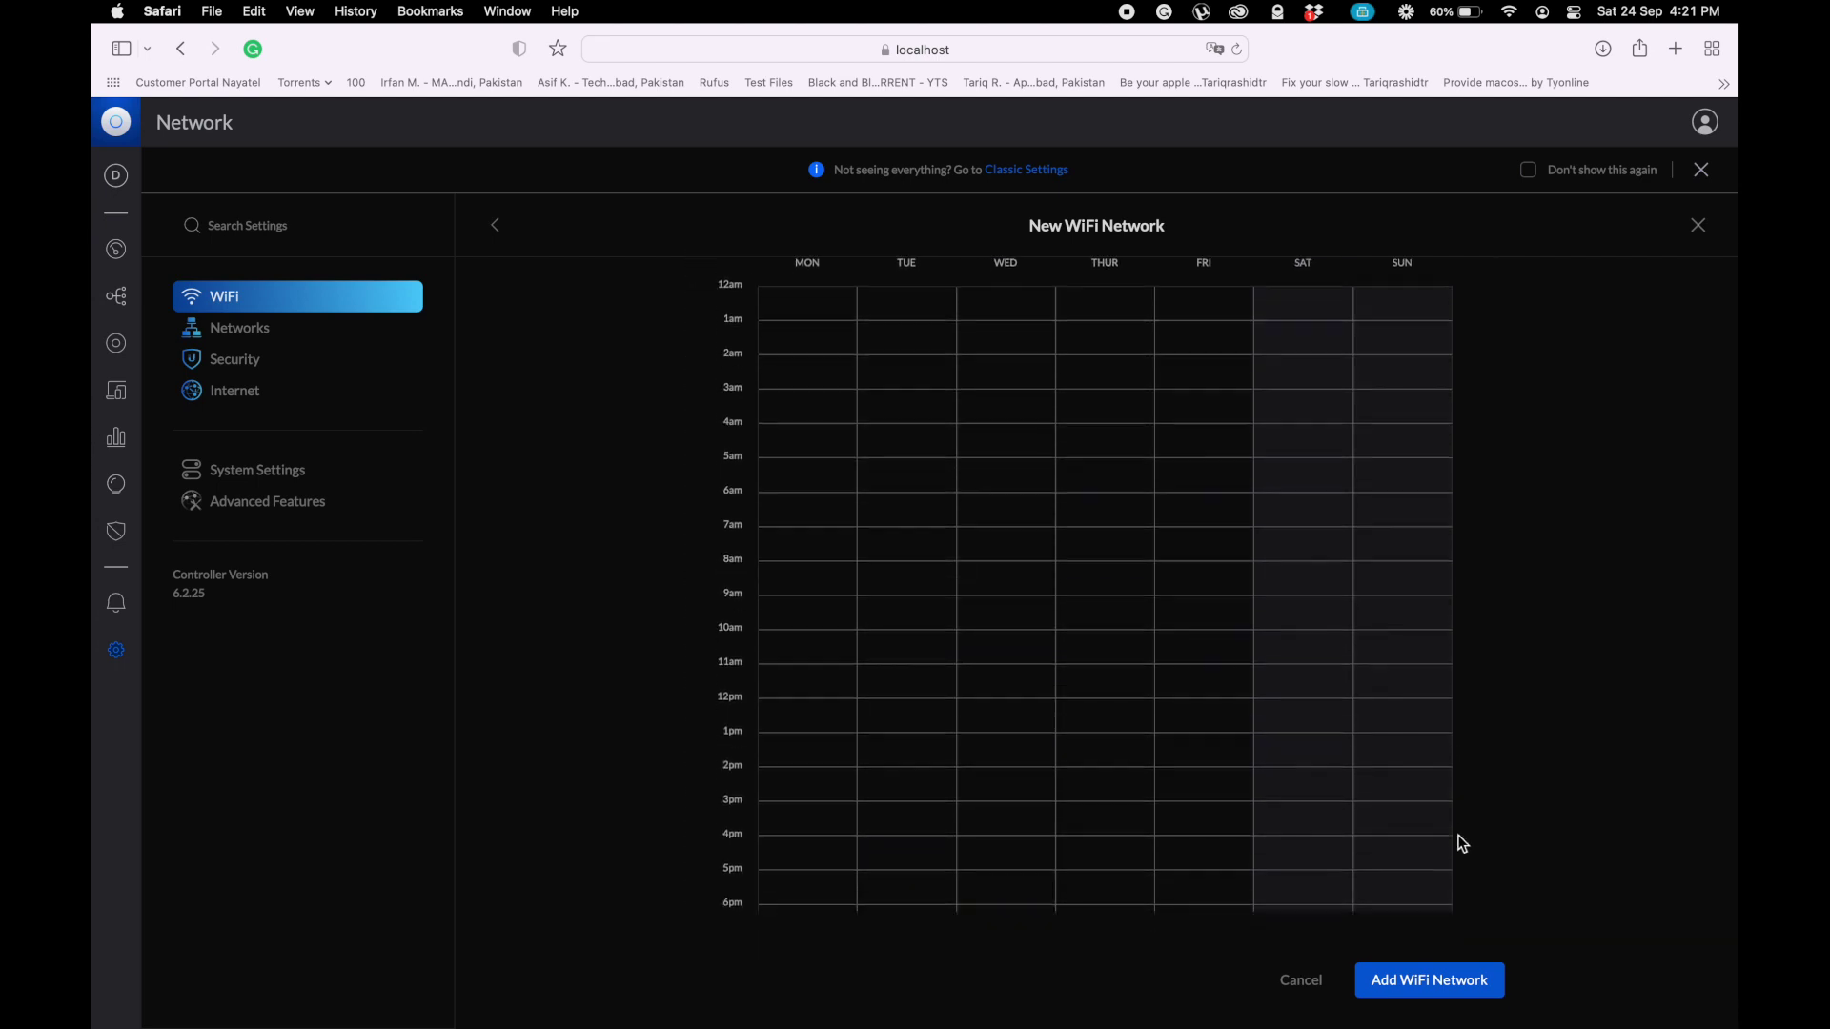
pyautogui.click(1420, 983)
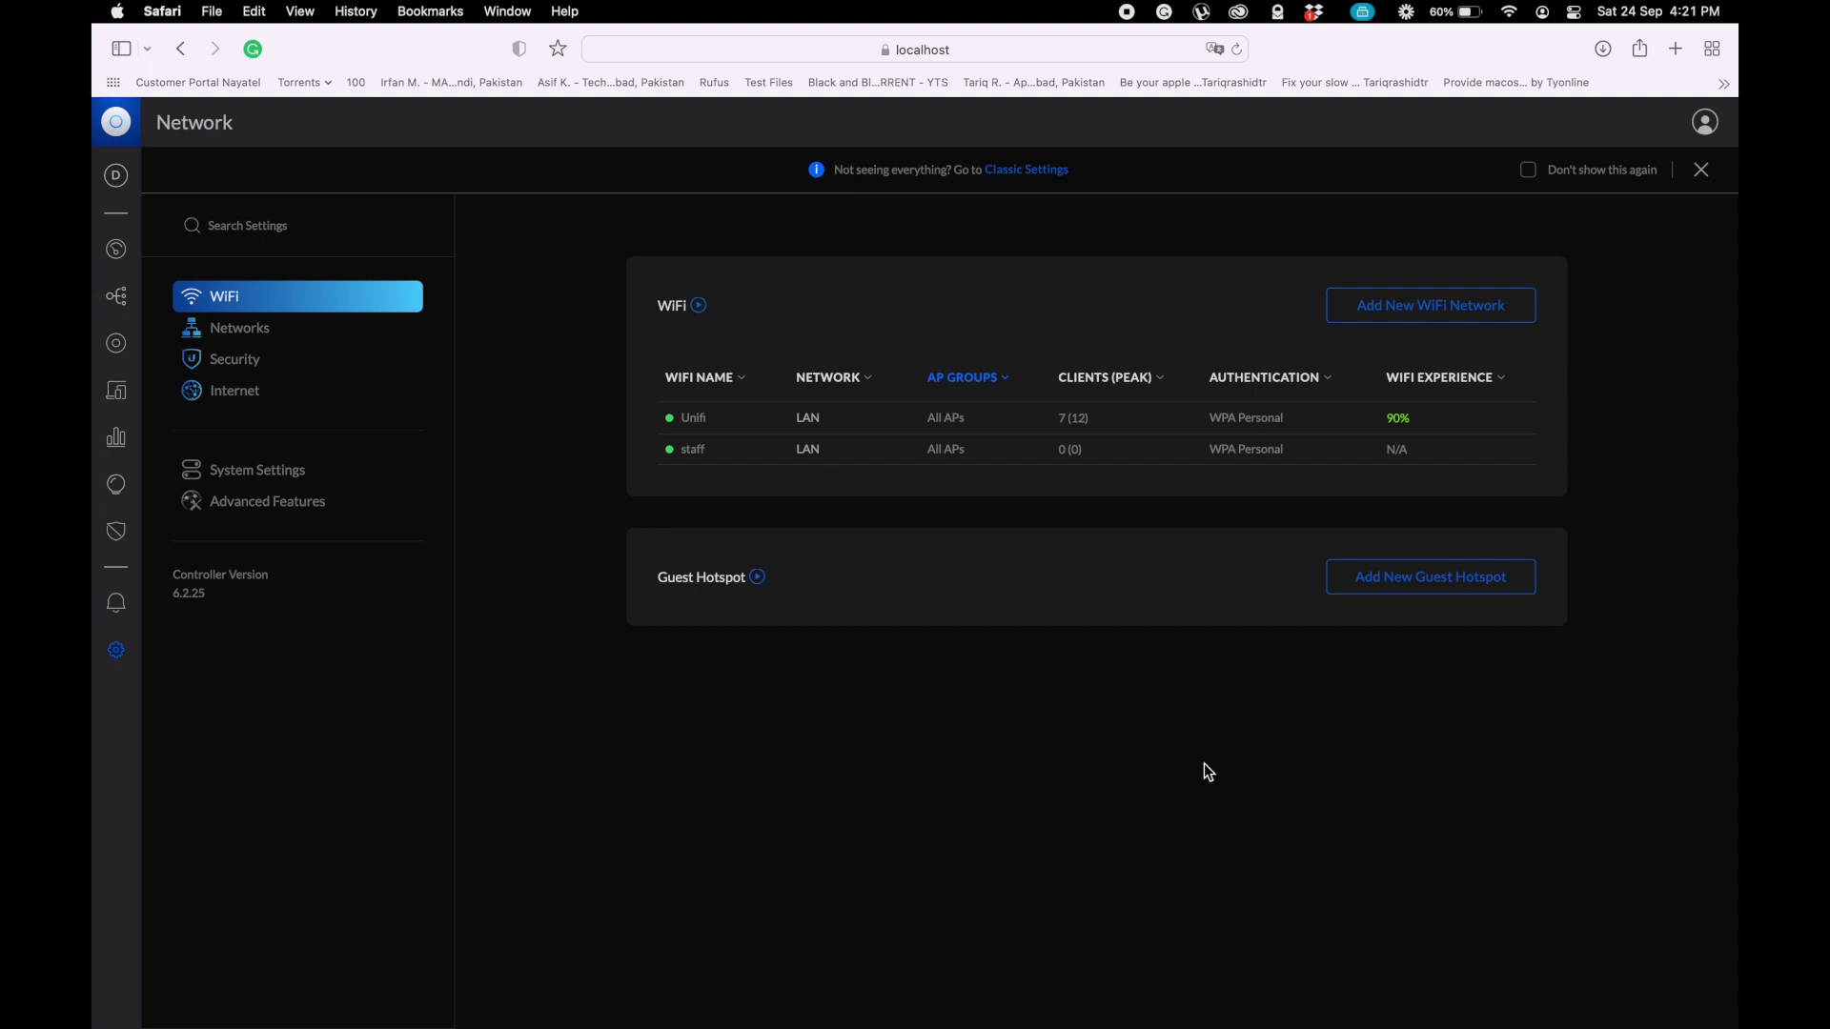
# - Check the Mac's Wi-Fi menu repeatedly for available networks, including the new staff
pyautogui.click(1508, 11)
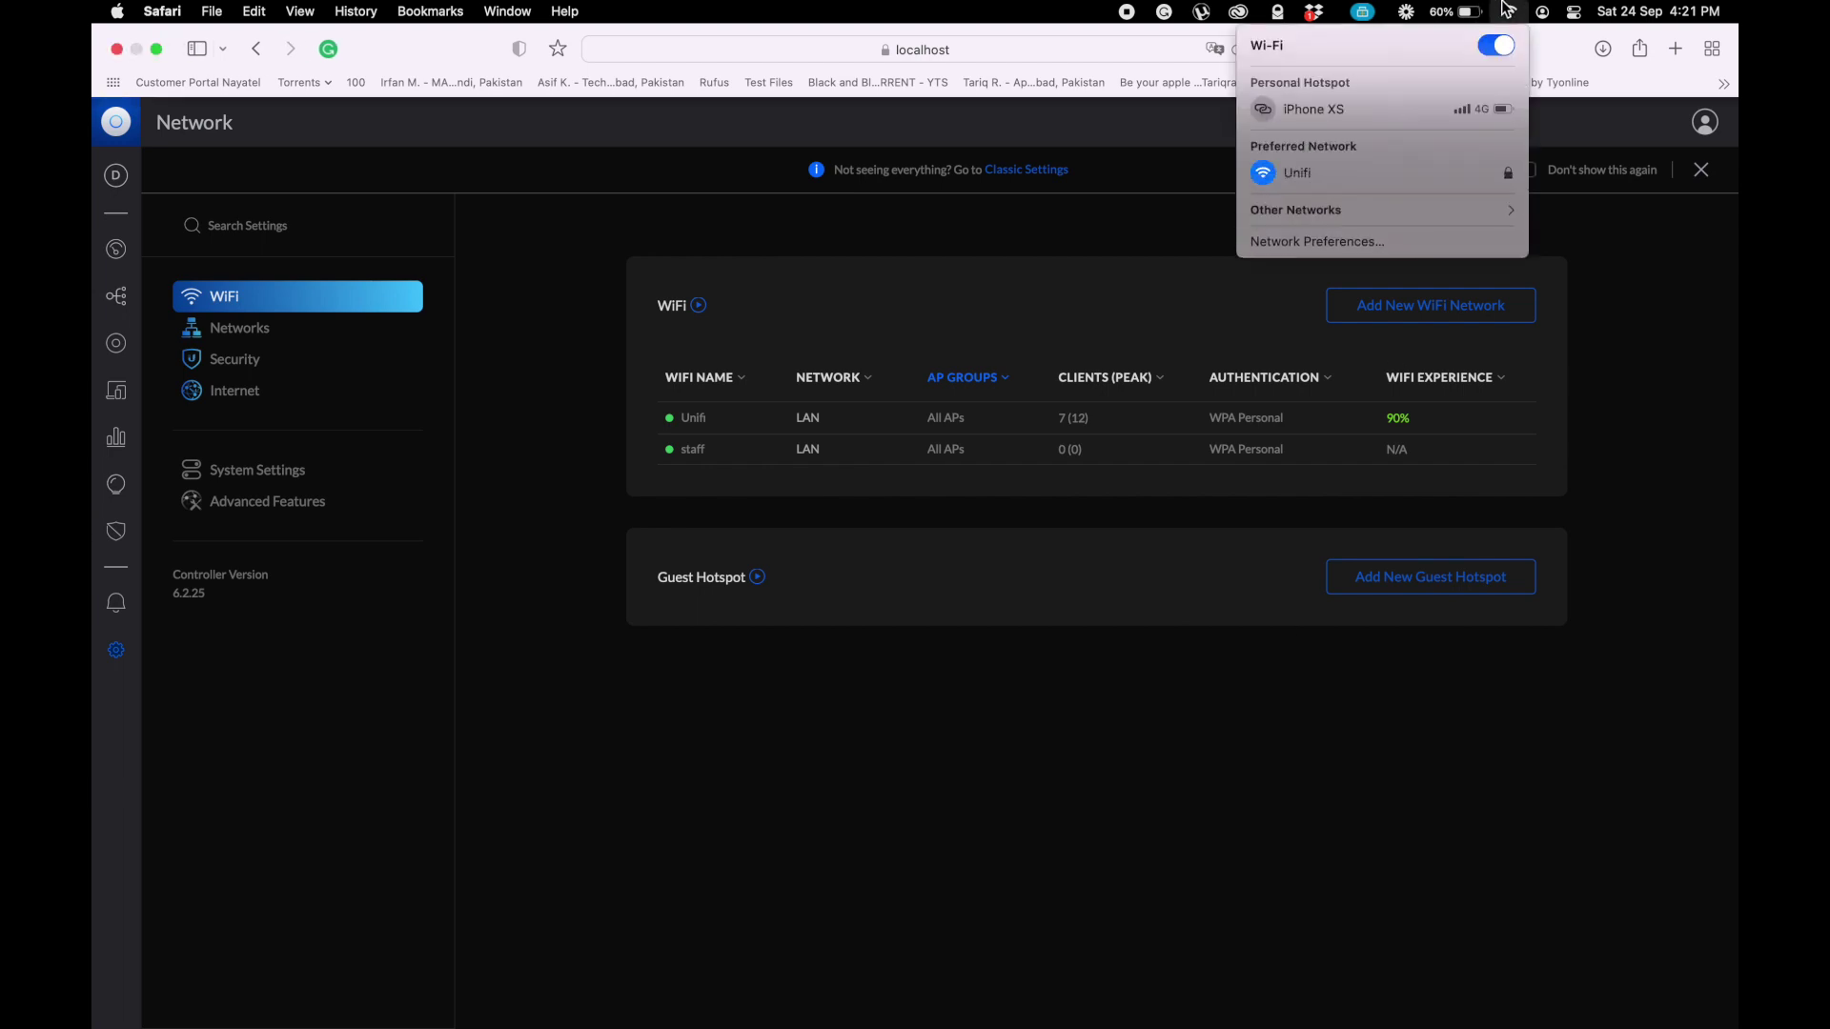
pyautogui.click(1602, 601)
pyautogui.click(1510, 10)
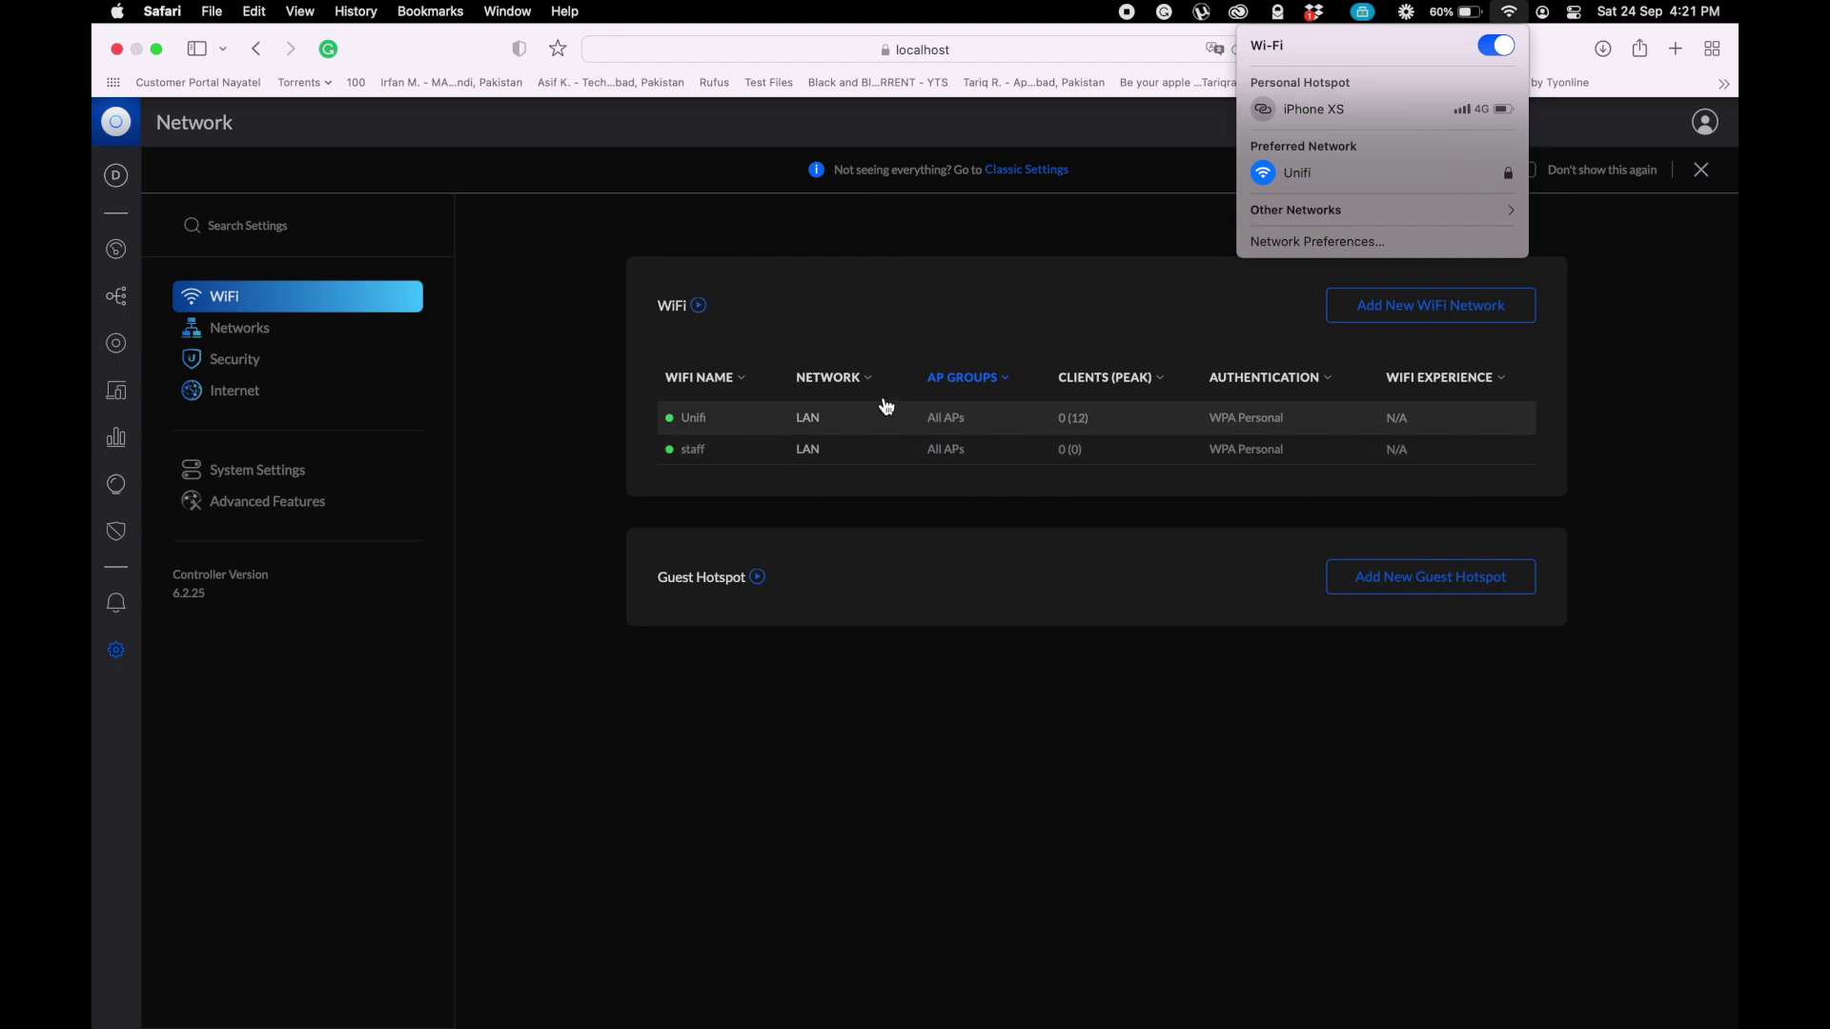
pyautogui.click(1189, 654)
pyautogui.click(1510, 9)
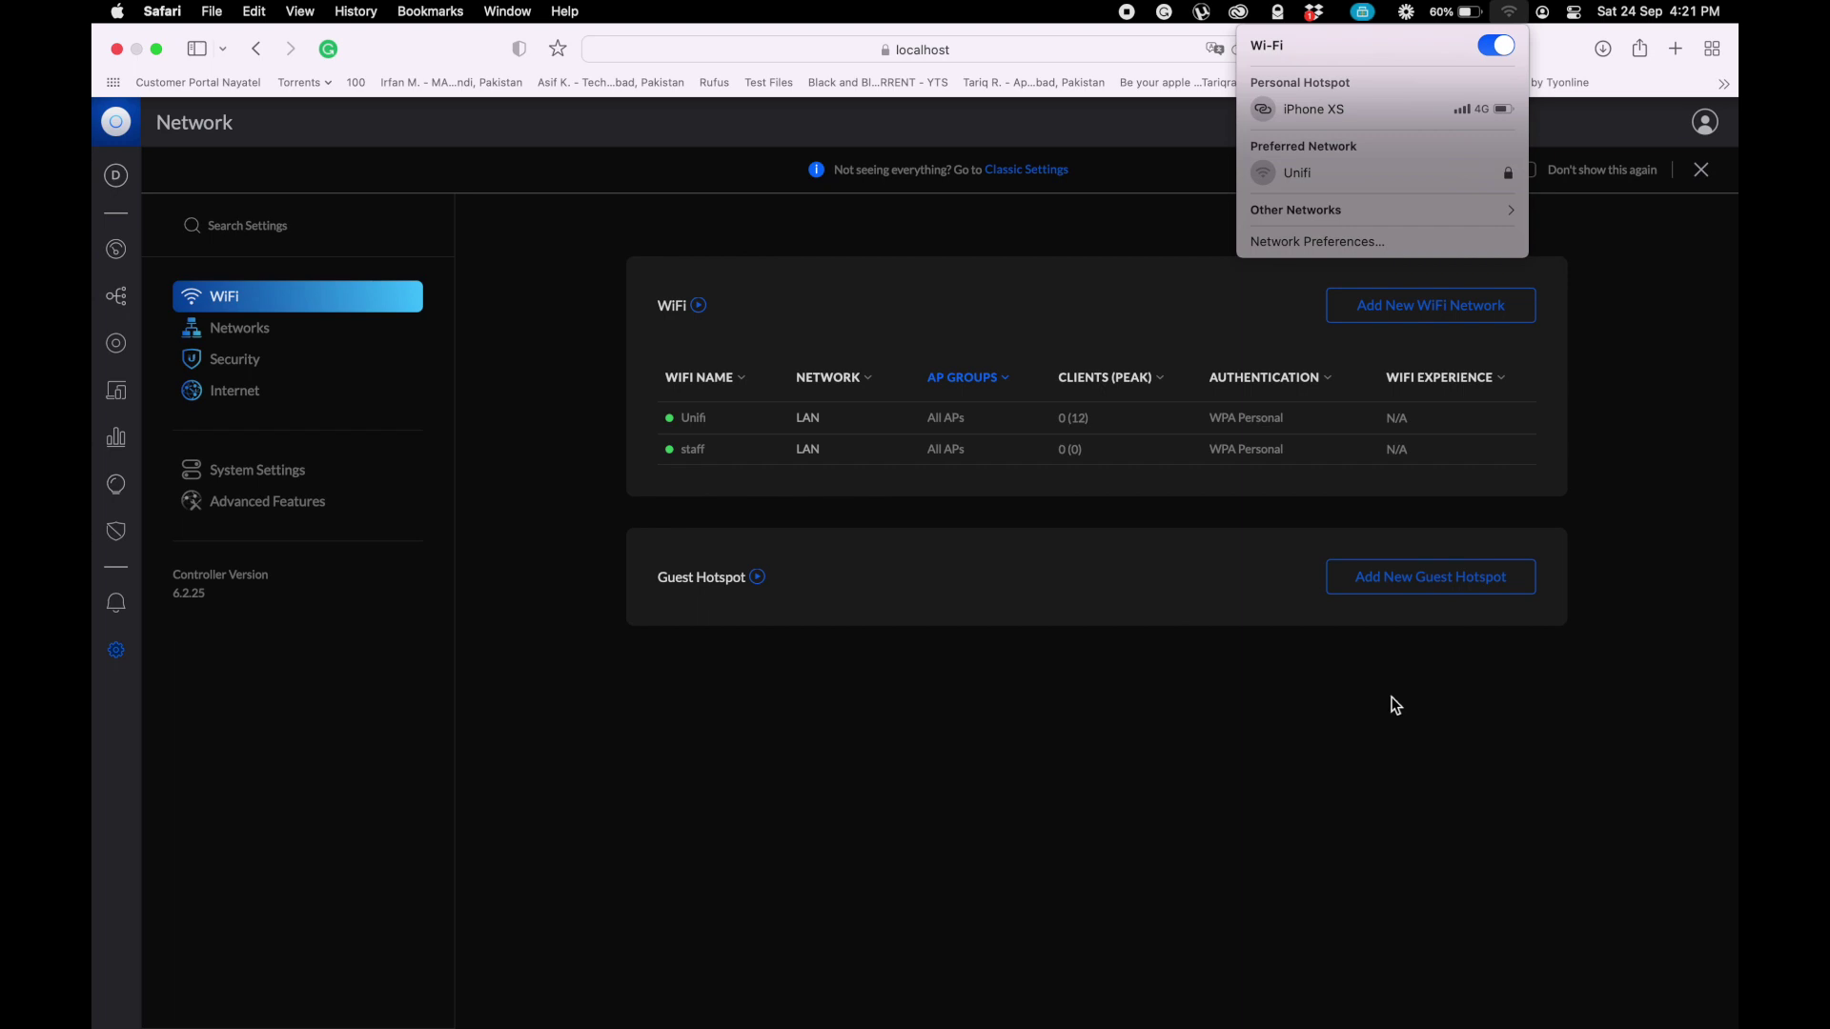
pyautogui.click(1394, 705)
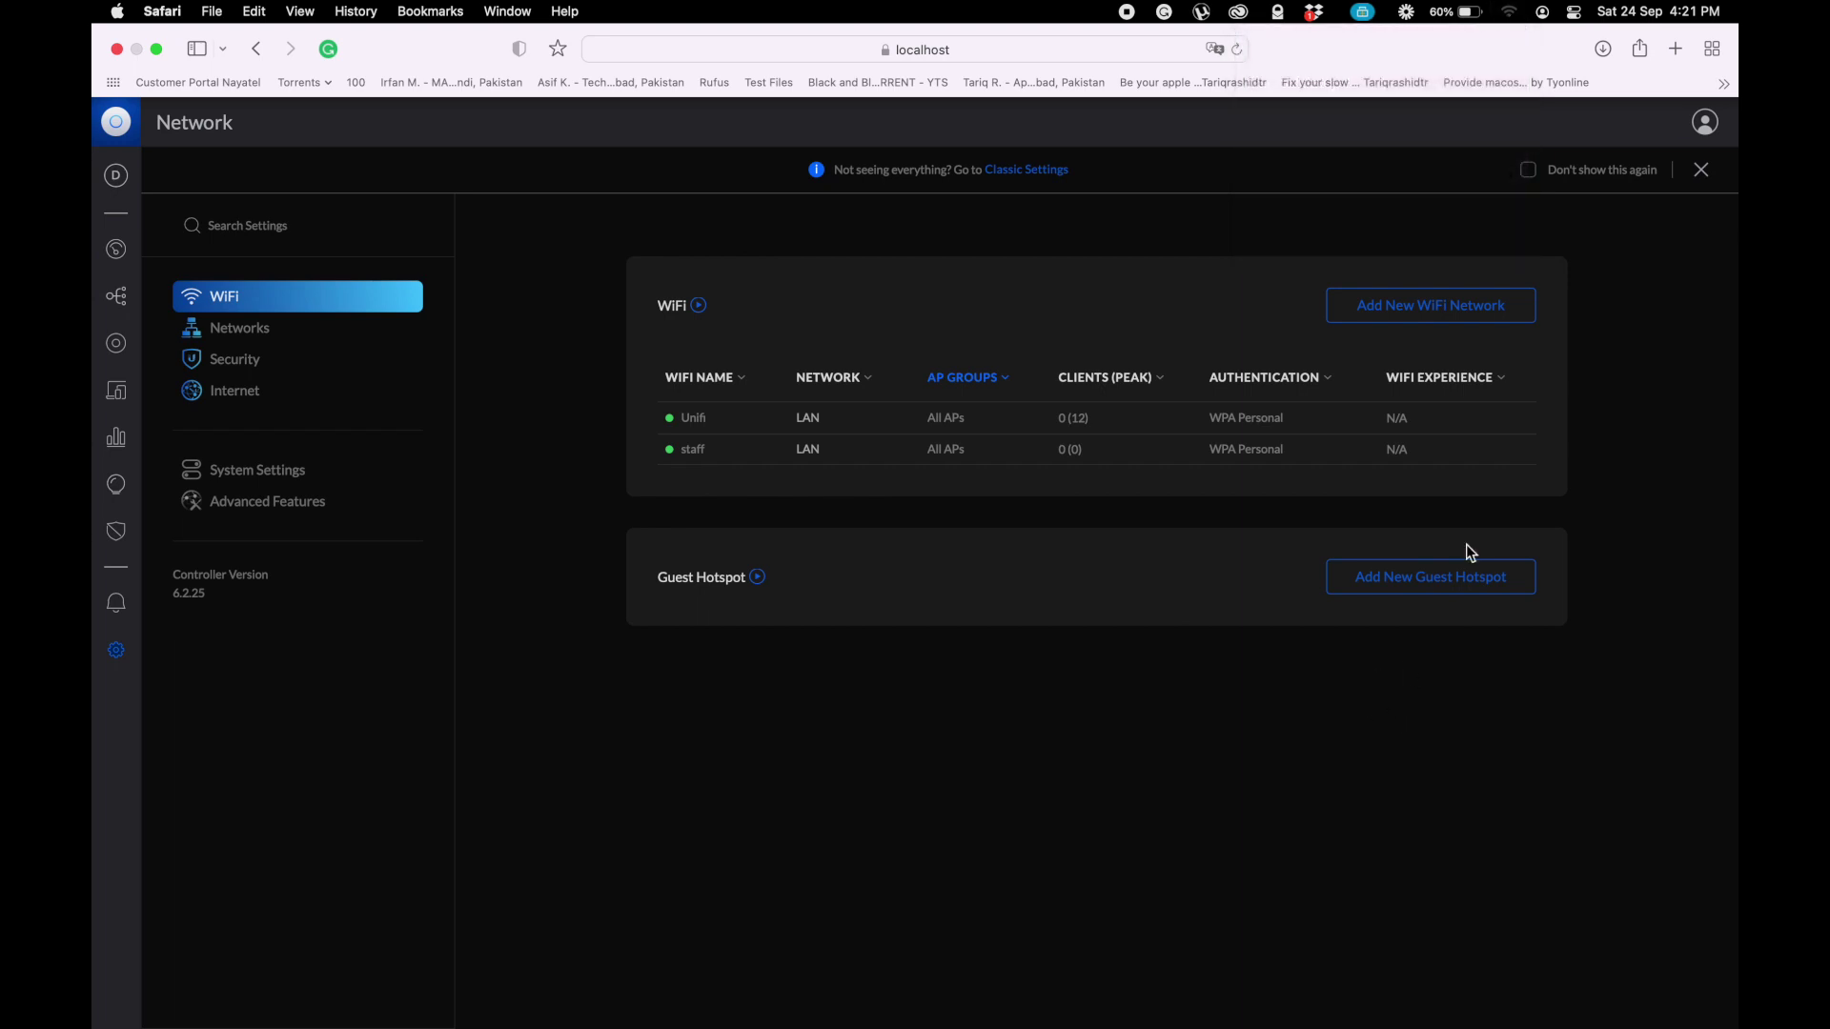
pyautogui.click(1505, 11)
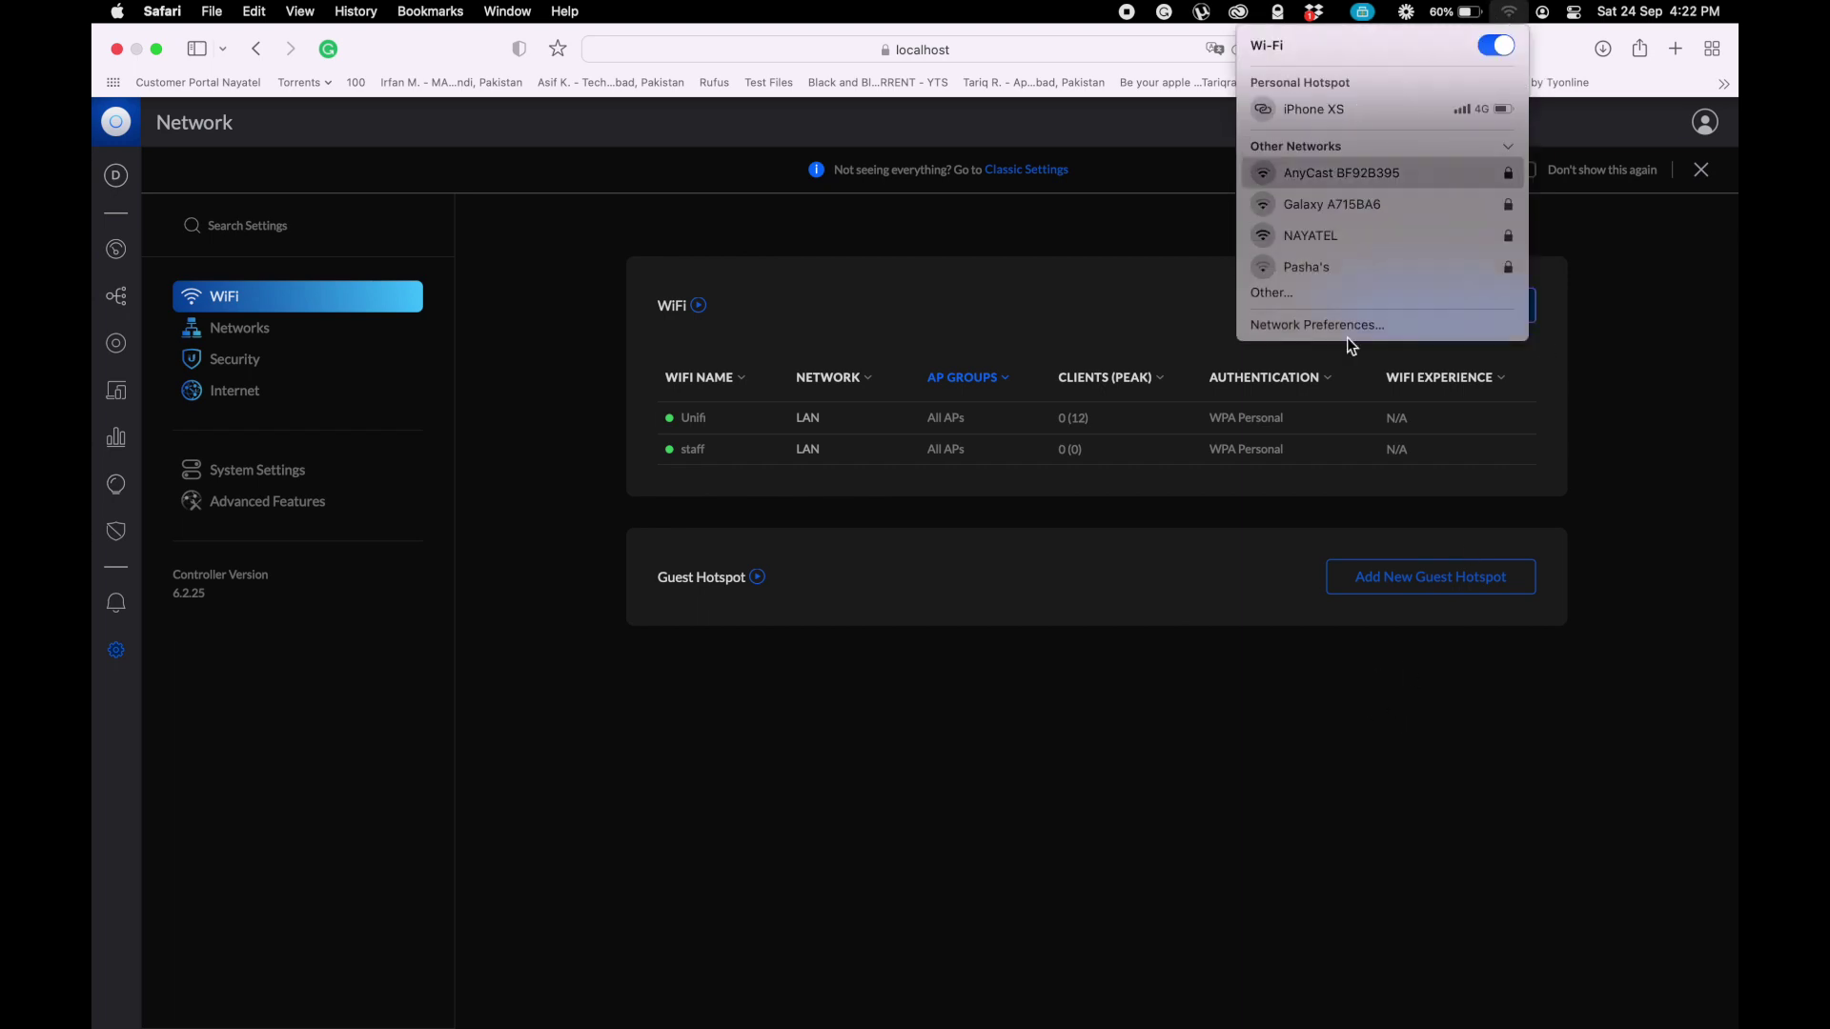
pyautogui.click(1319, 749)
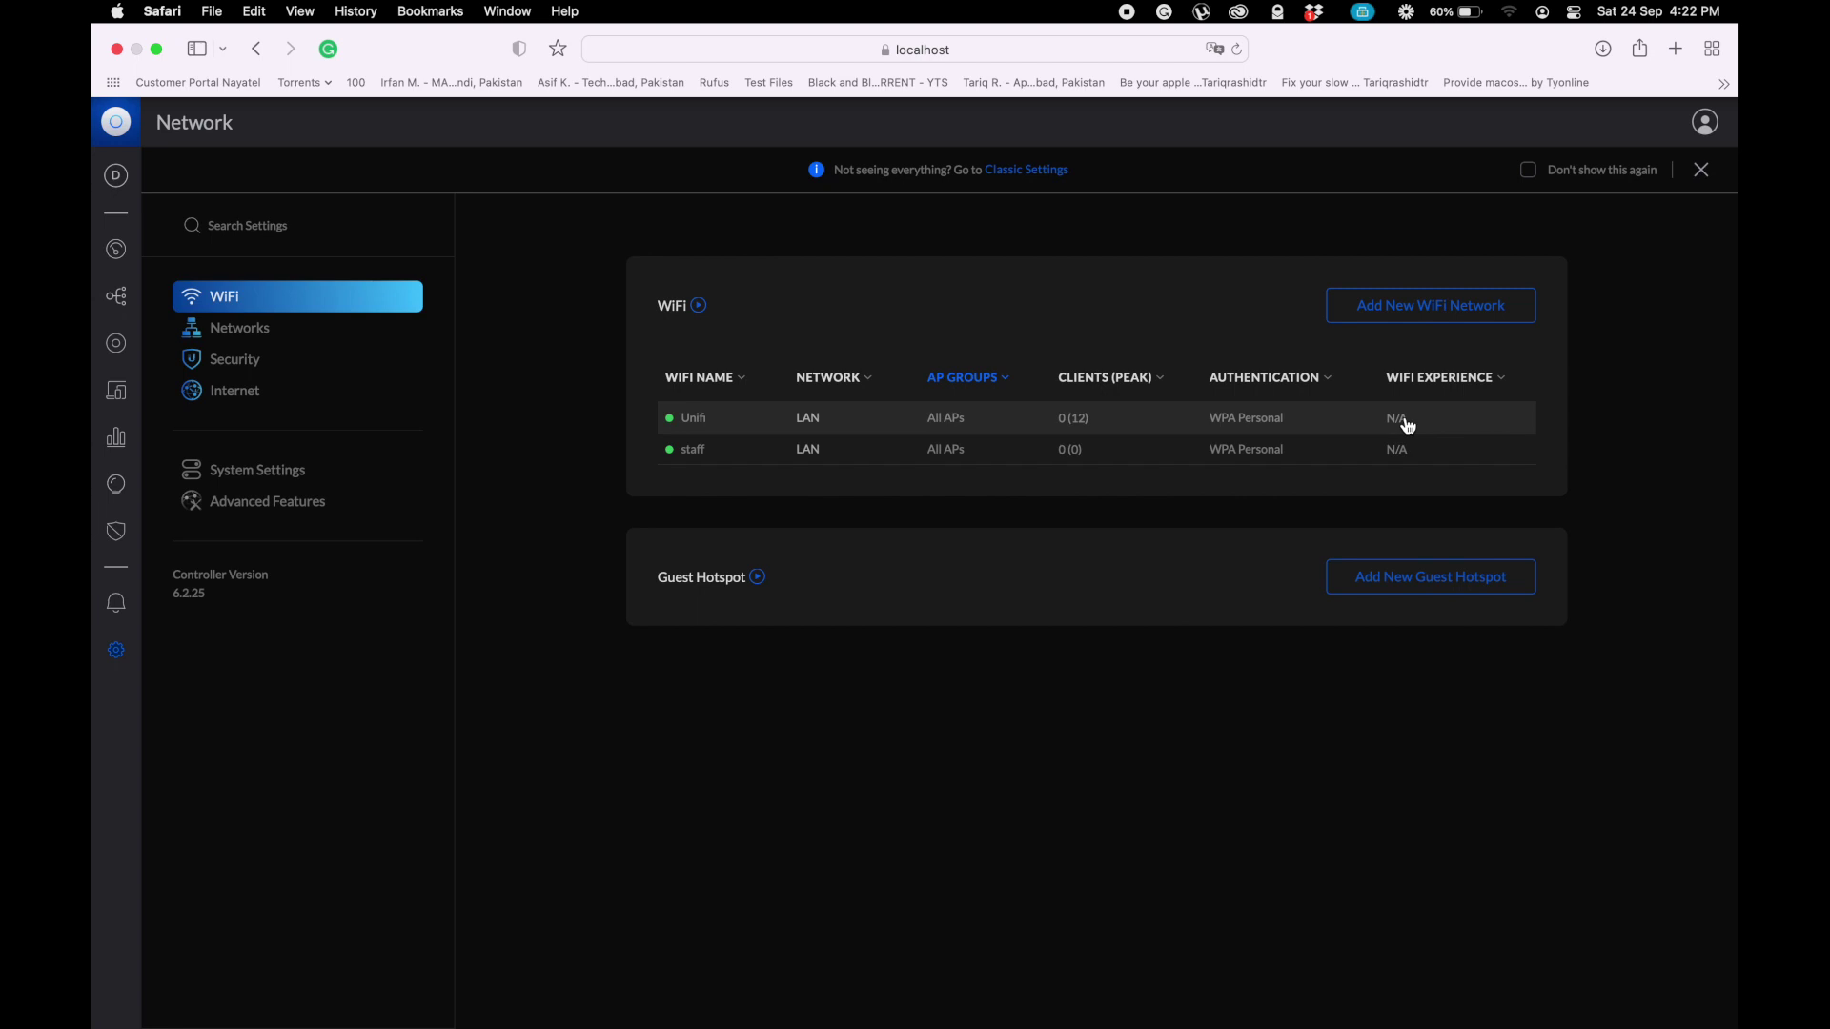
# - Reconnect the Mac to the Unifi network and confirm it is joined
pyautogui.click(1509, 12)
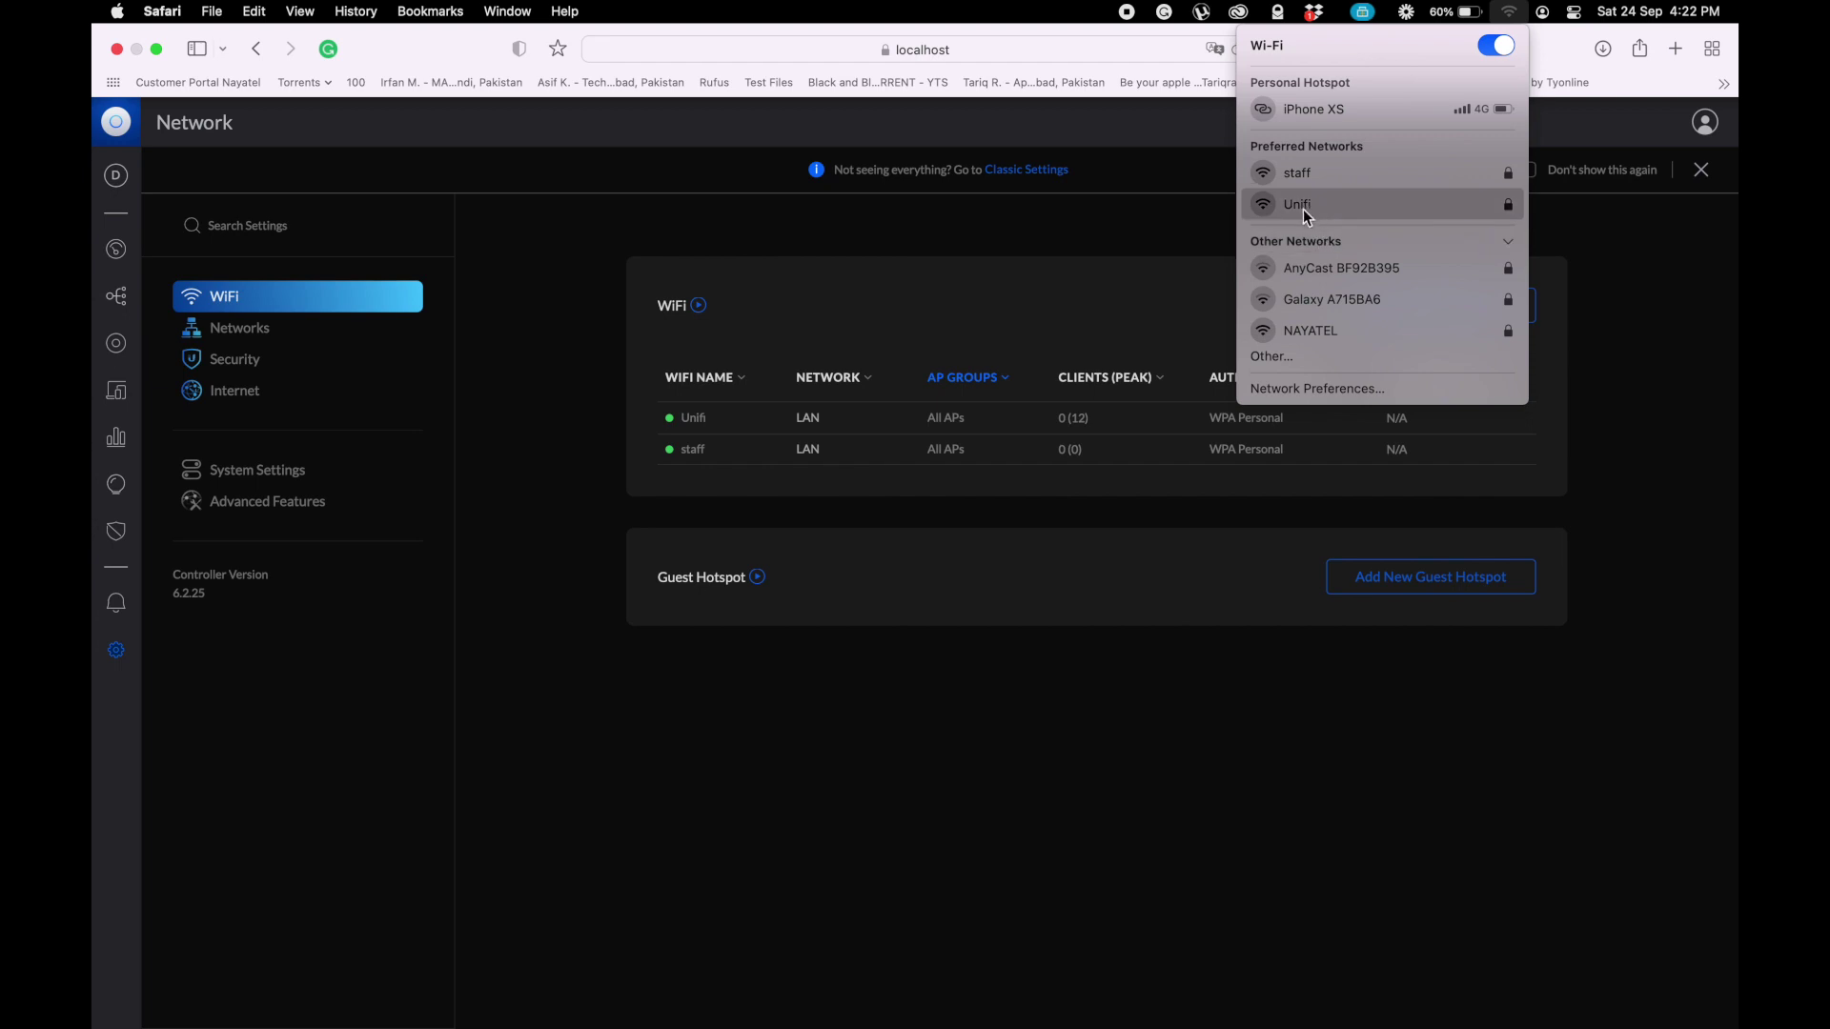
pyautogui.click(1268, 212)
pyautogui.click(1119, 283)
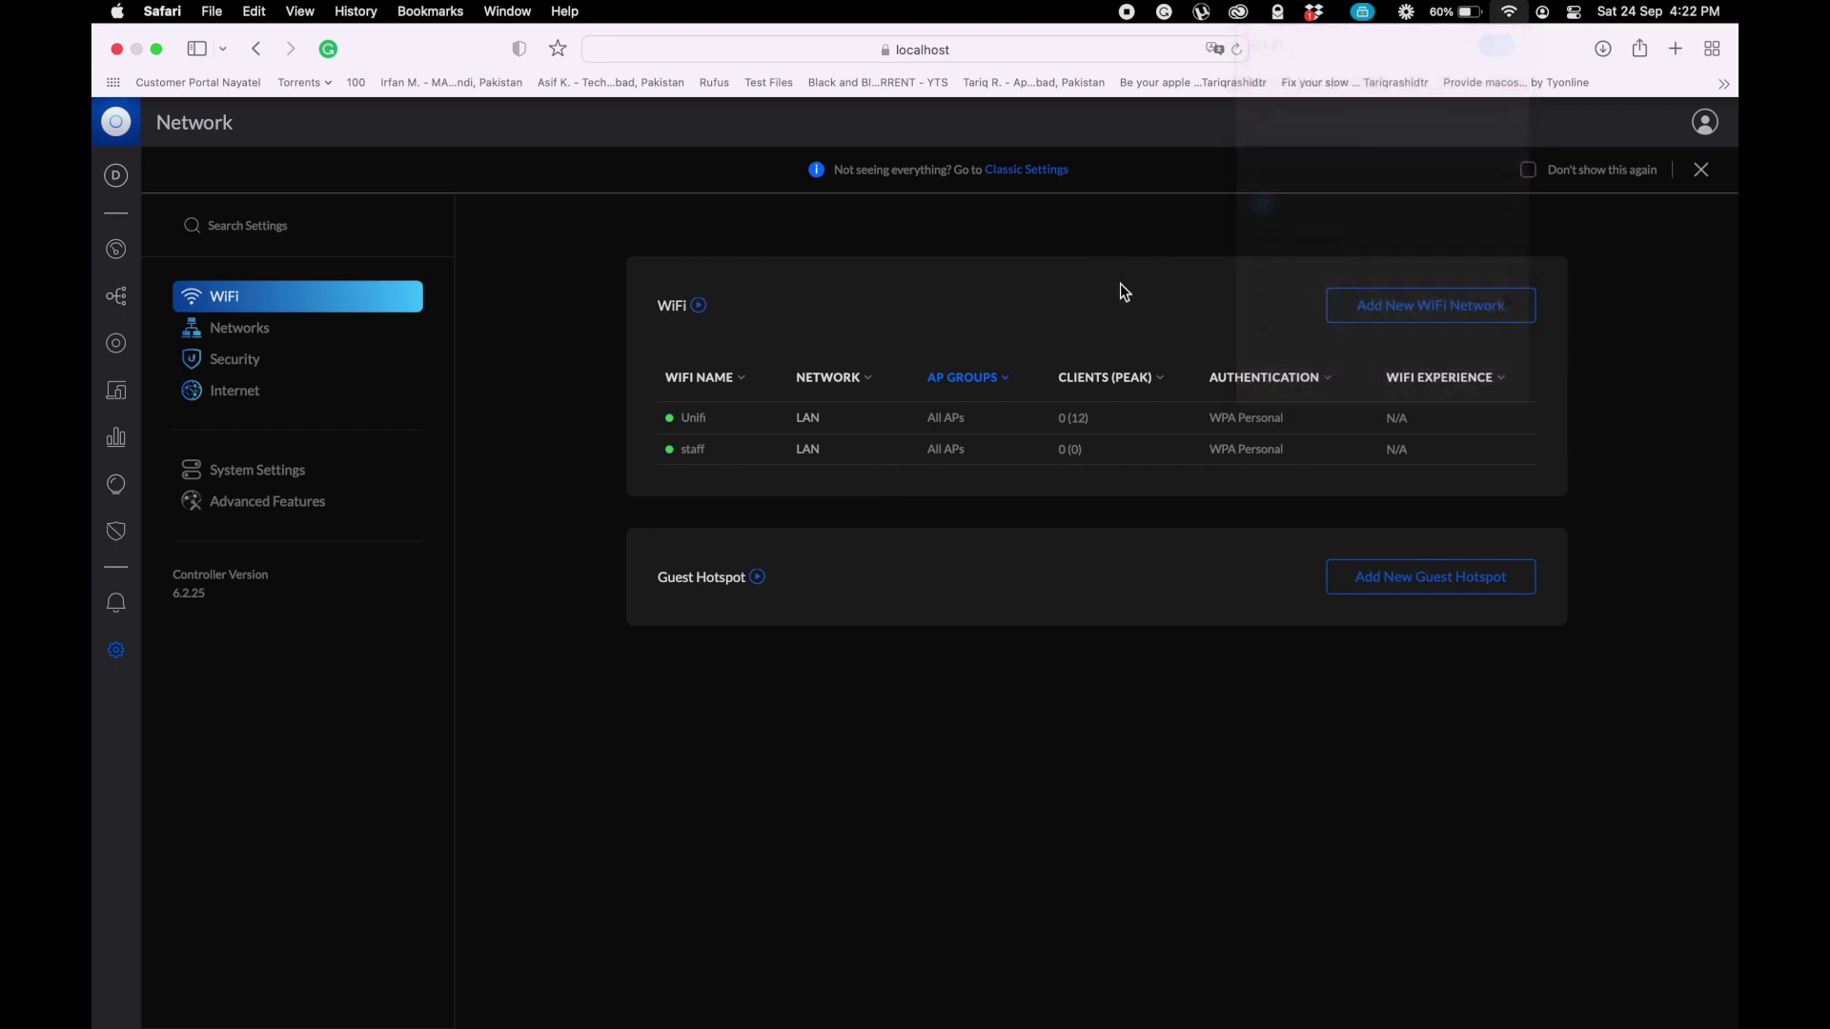
pyautogui.click(1509, 13)
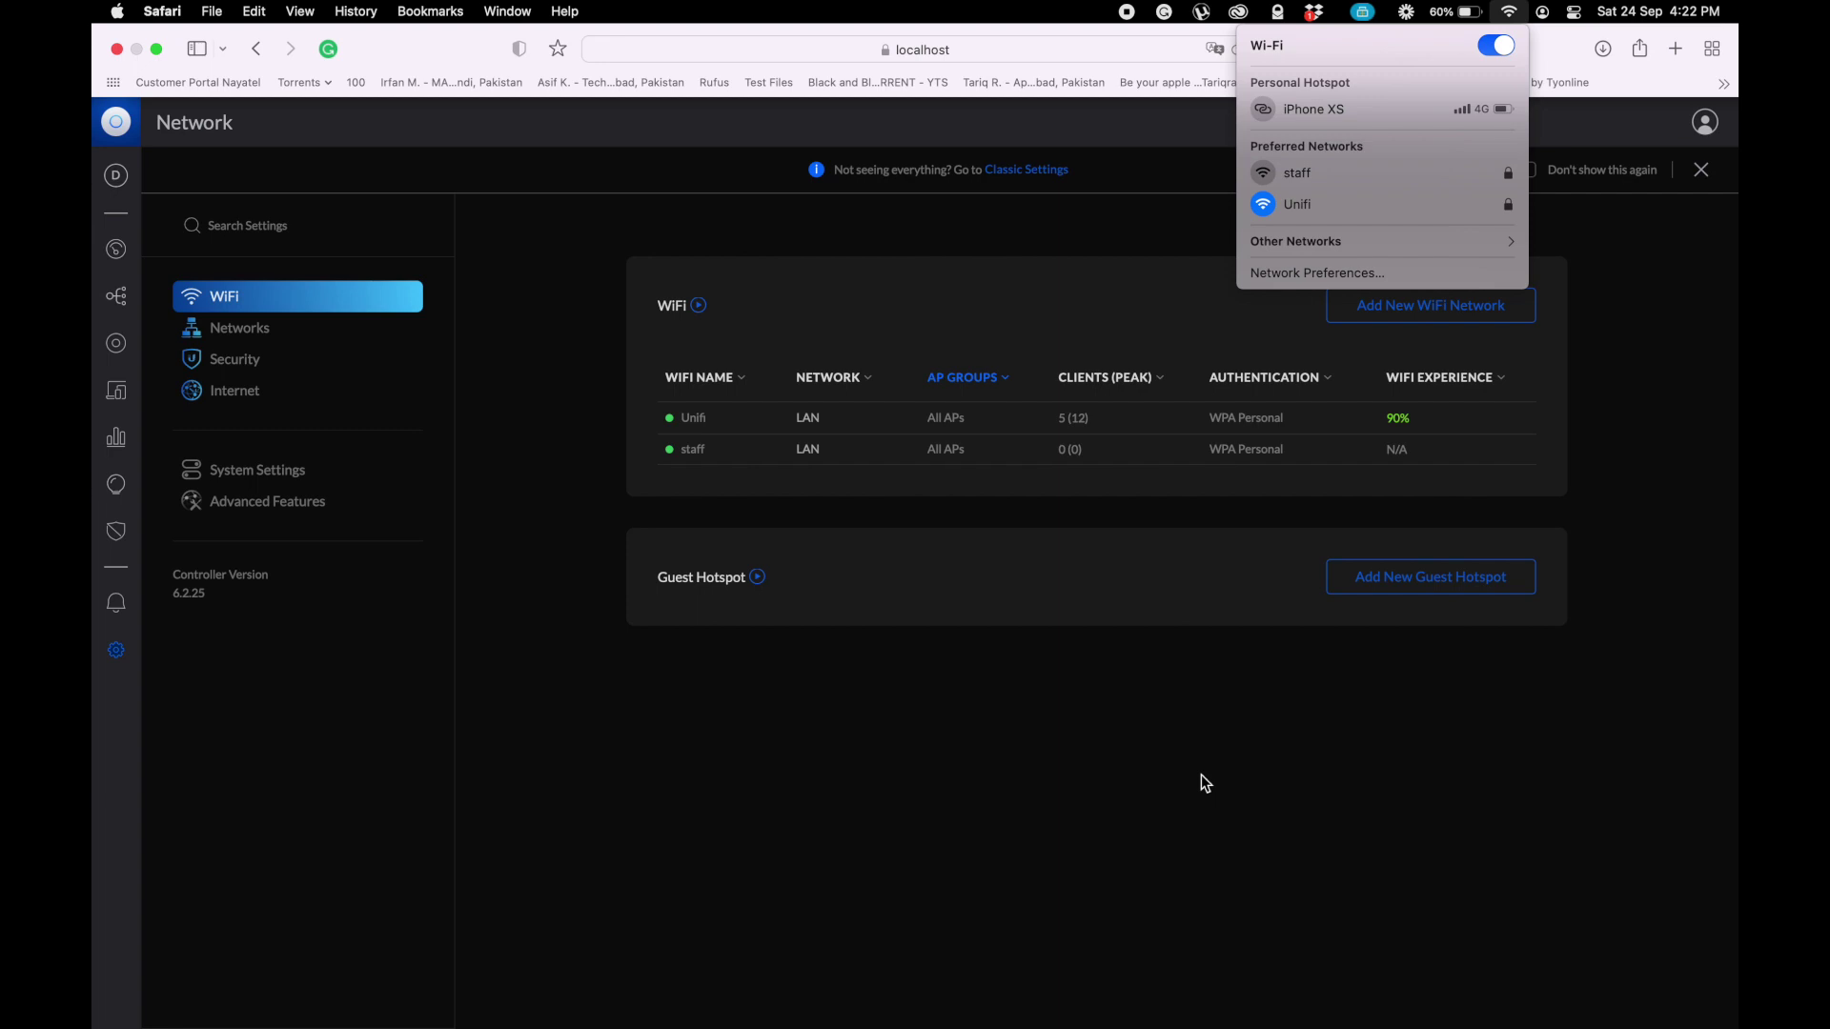
# - Launch Speedtest via Spotlight and test the Unifi connection: 30.7 Mbps down, 26.9 Mbps up
pyautogui.press('super+space')
pyautogui.write('sspee')
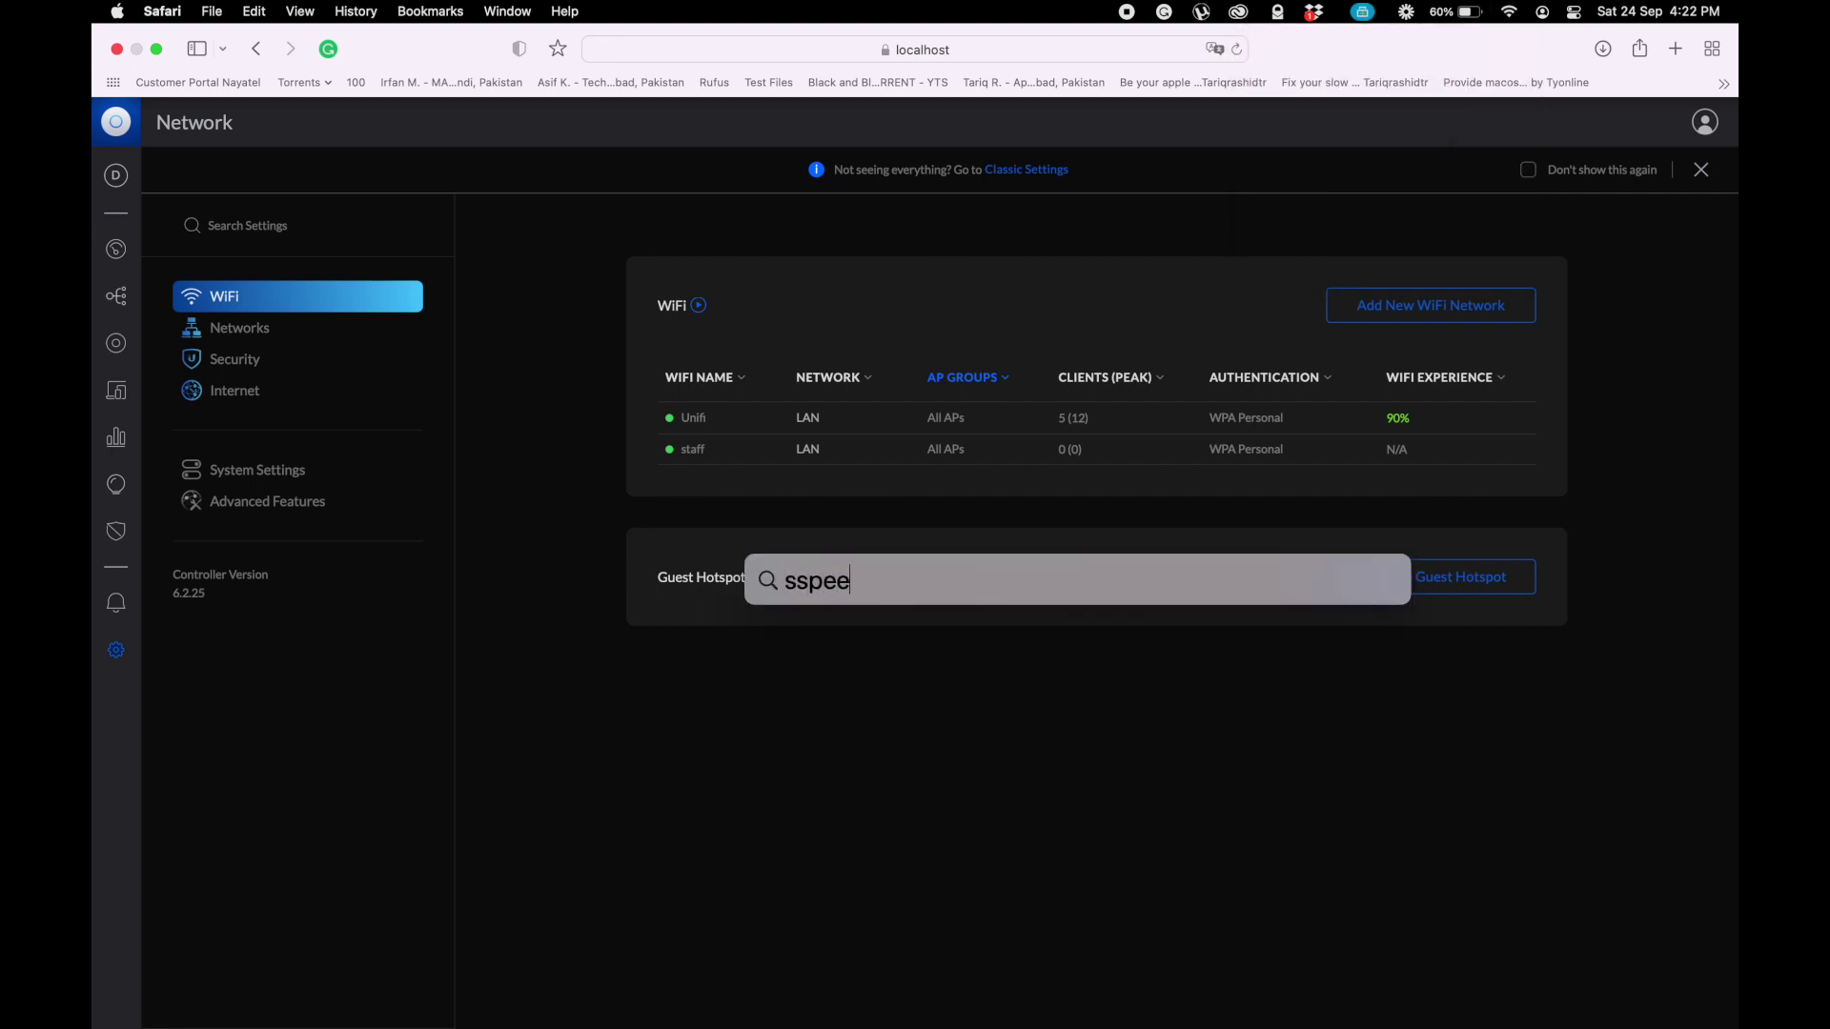
pyautogui.press('BackSpace')
pyautogui.press('BackSpace')
pyautogui.press('BackSpace')
pyautogui.press('BackSpace')
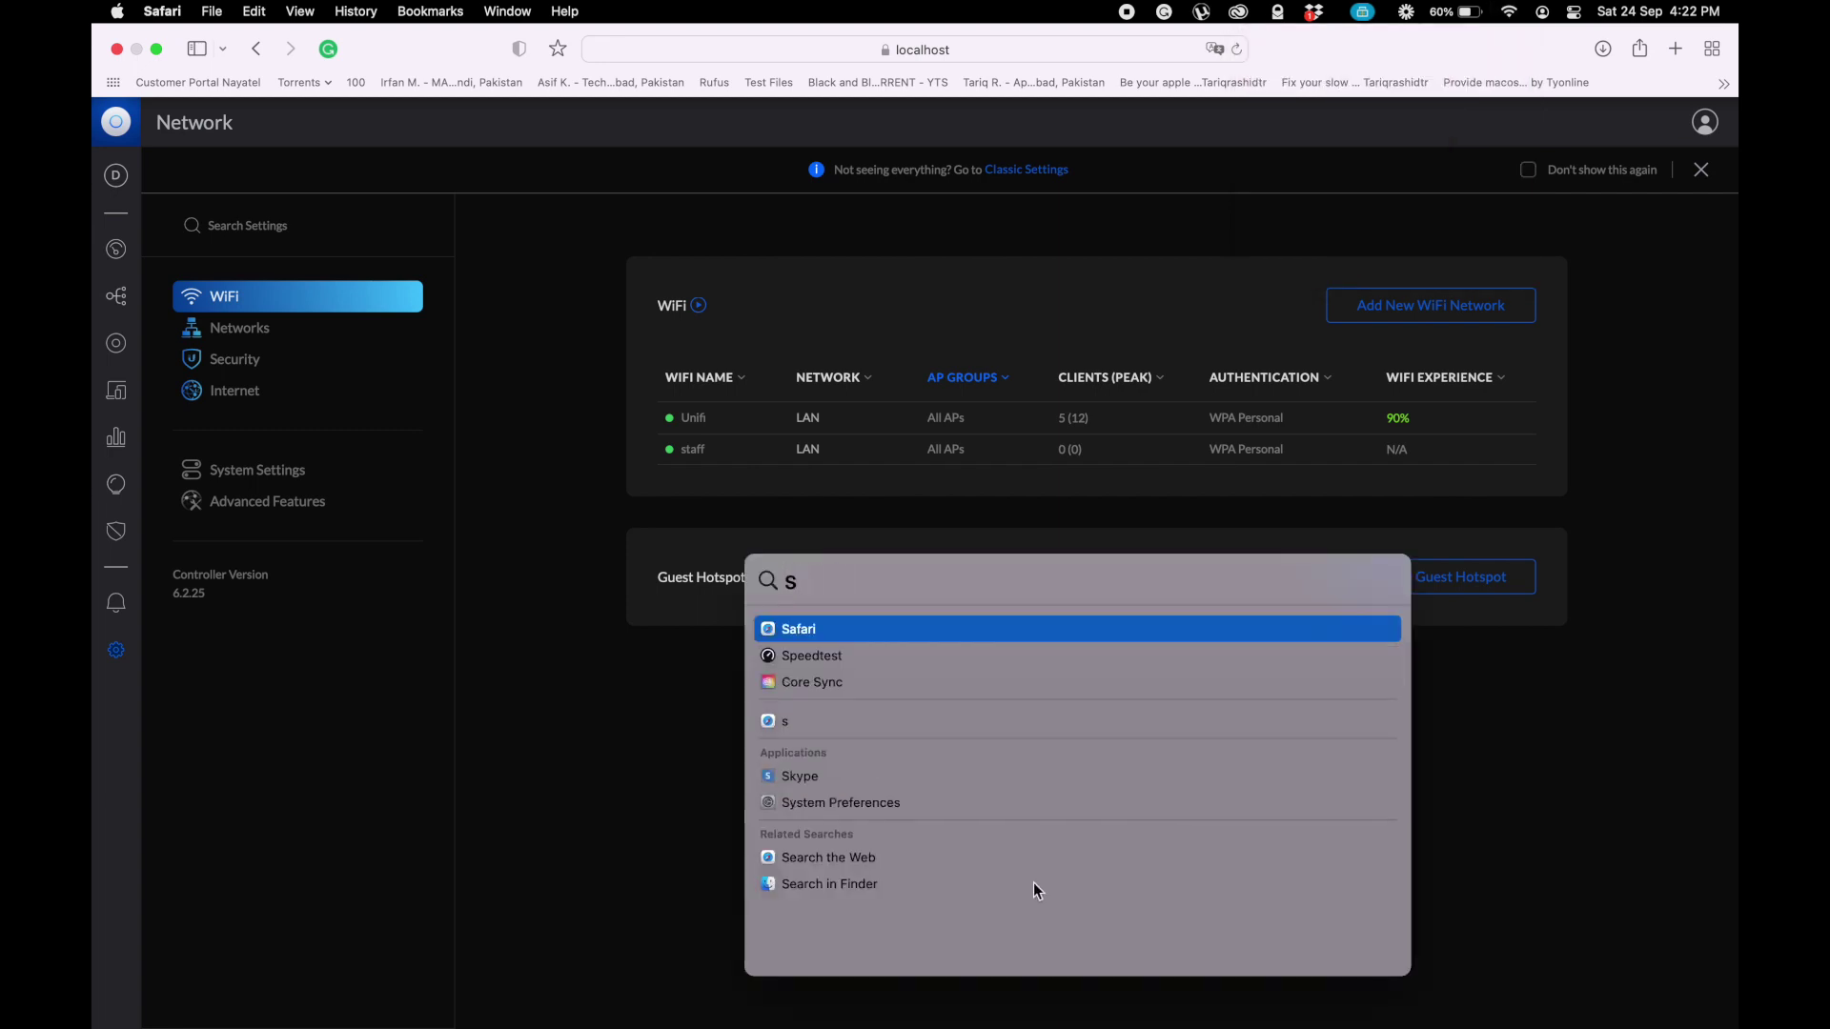
pyautogui.write('peed')
pyautogui.press('Return')
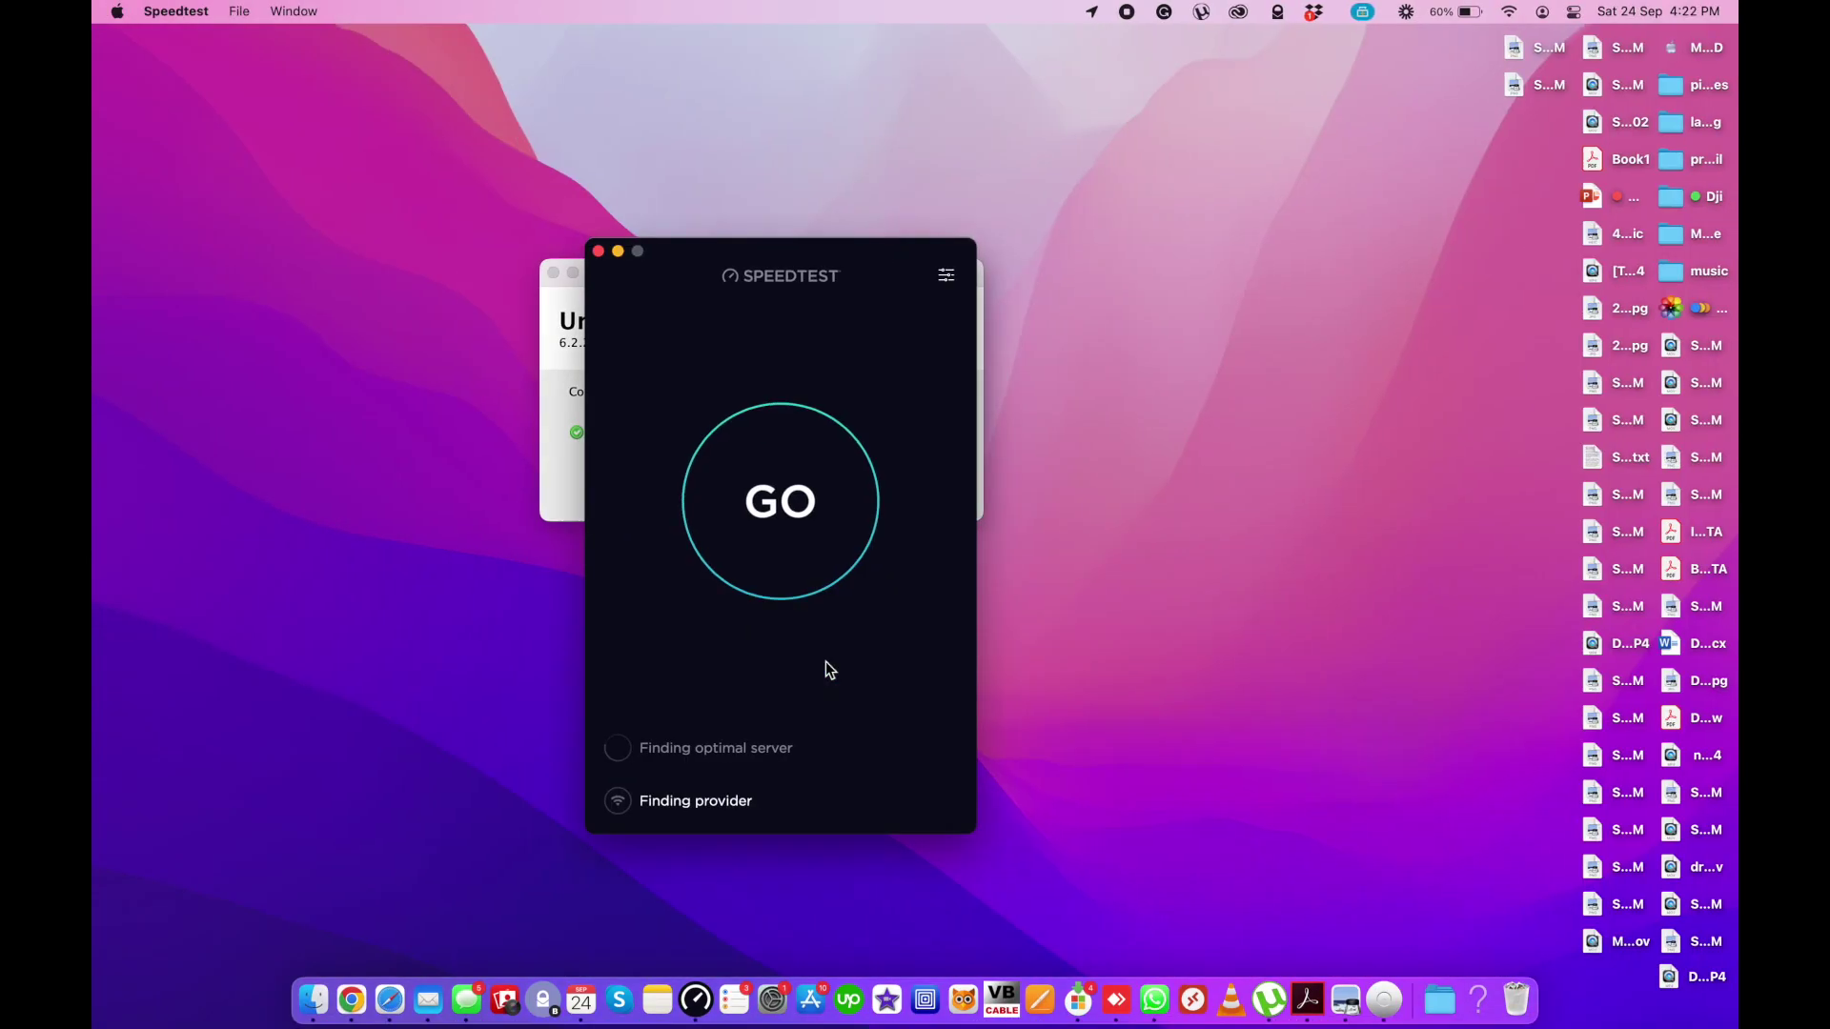
pyautogui.click(774, 504)
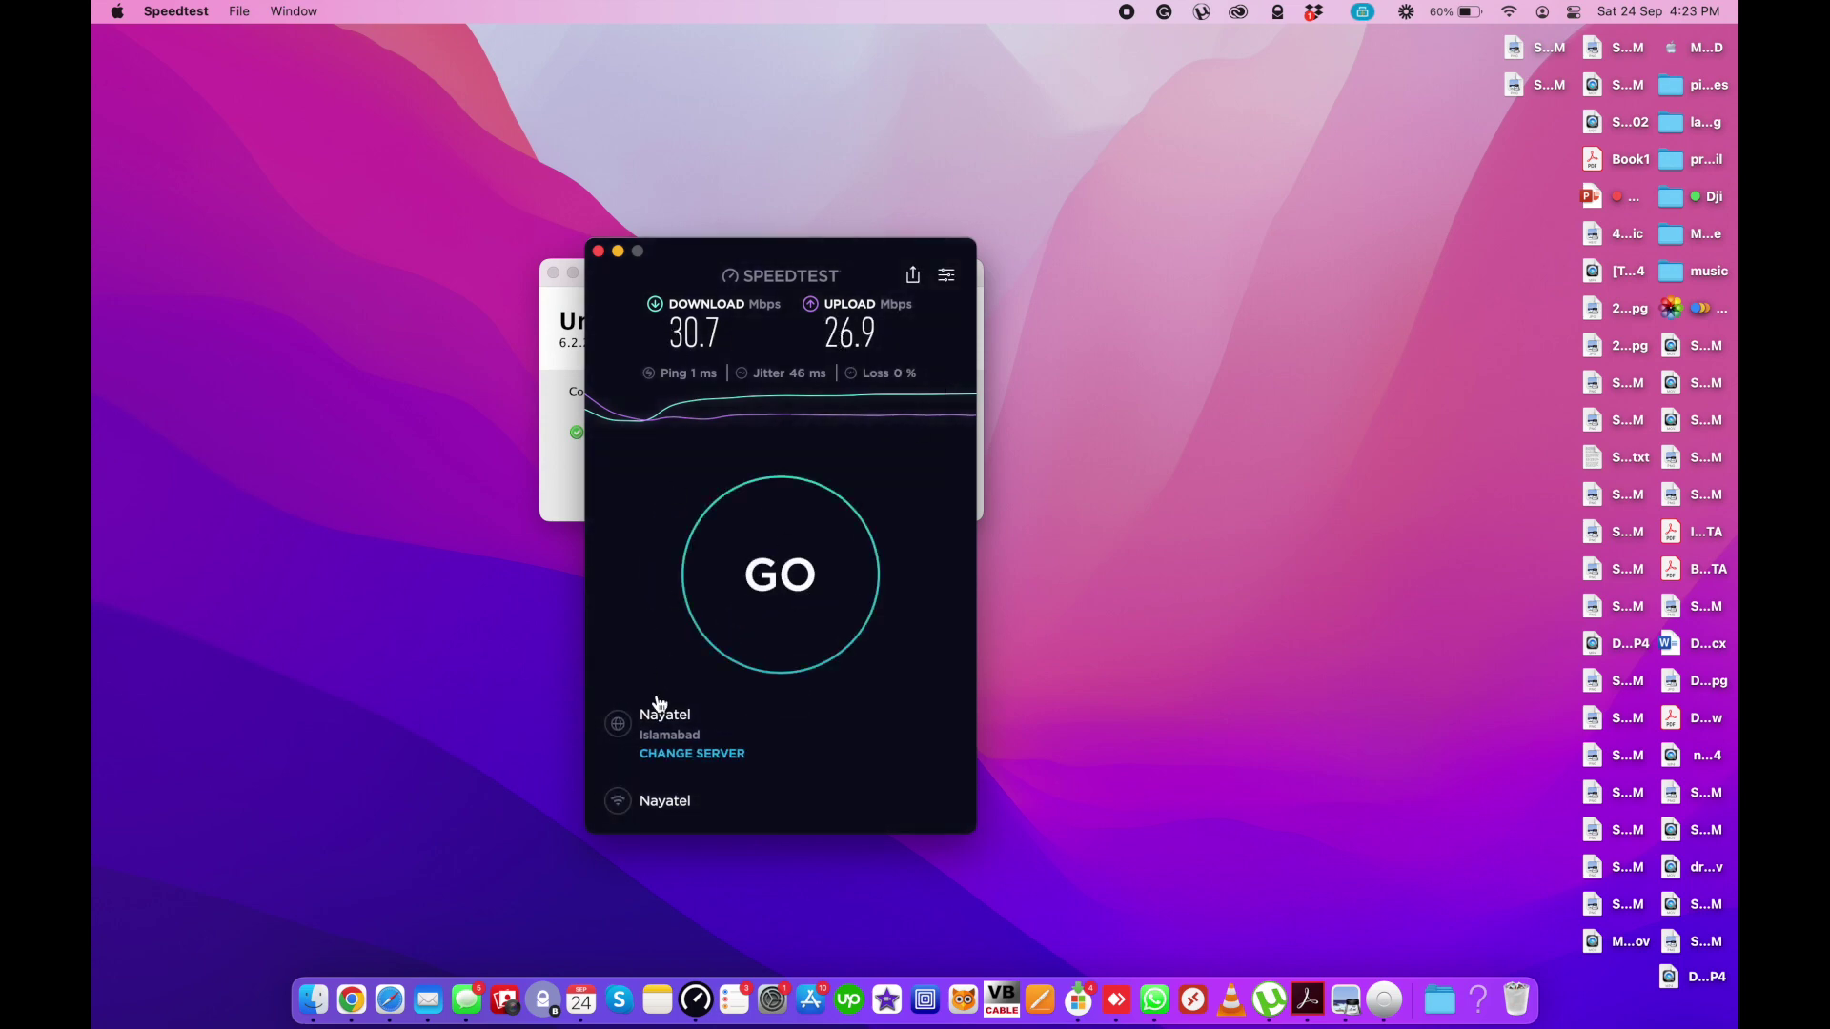
# - Switch the Mac to the staff WiFi network and start a new speed test
pyautogui.click(1512, 11)
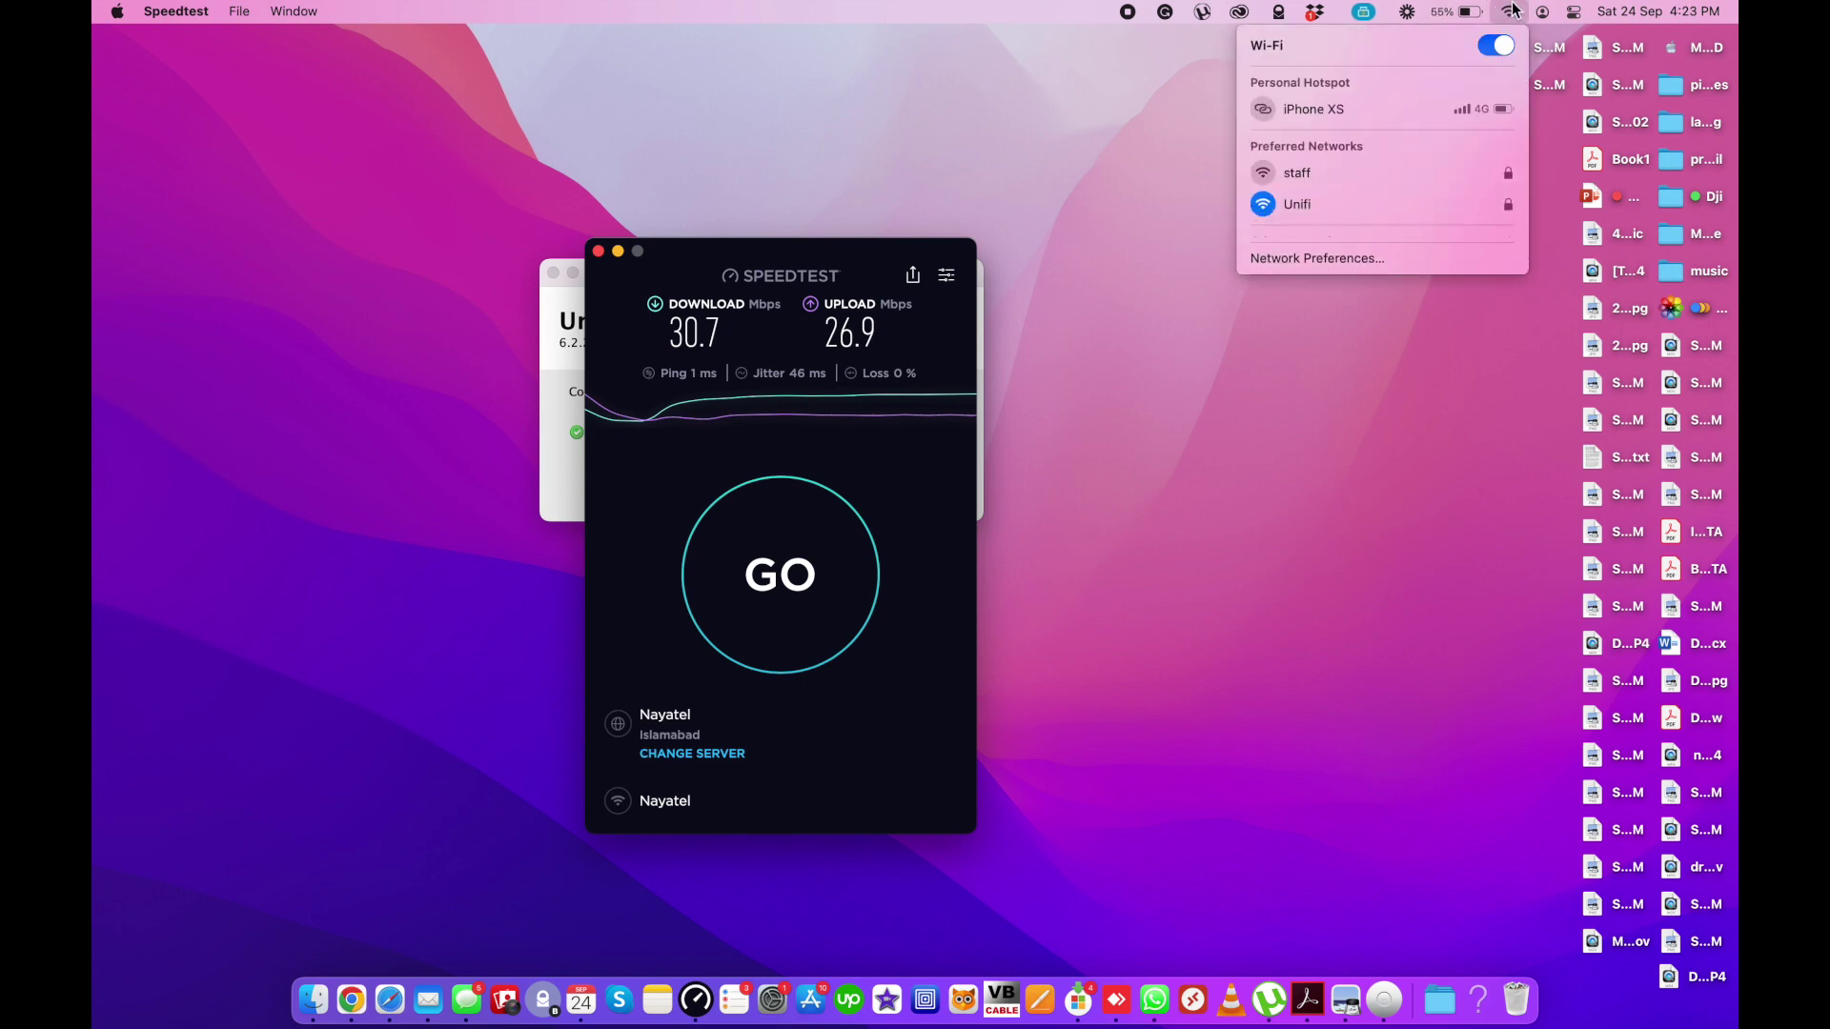
pyautogui.click(1266, 181)
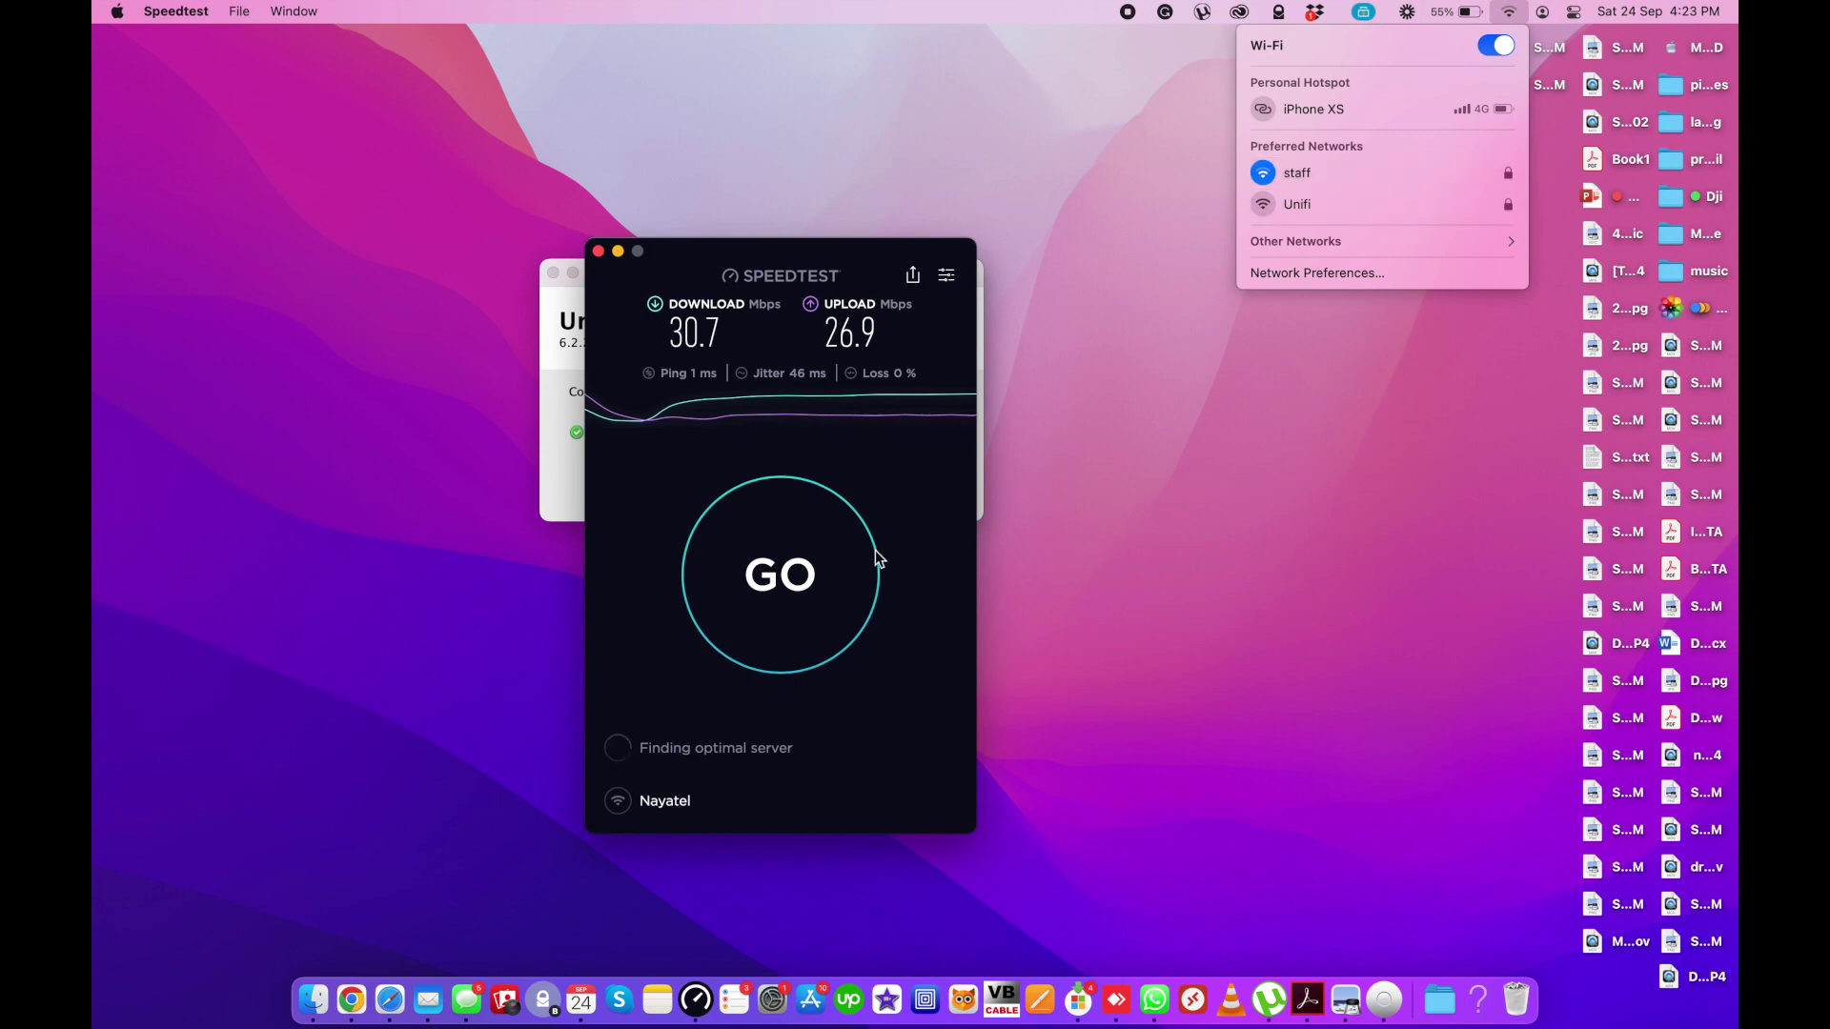
pyautogui.click(847, 568)
pyautogui.click(847, 568)
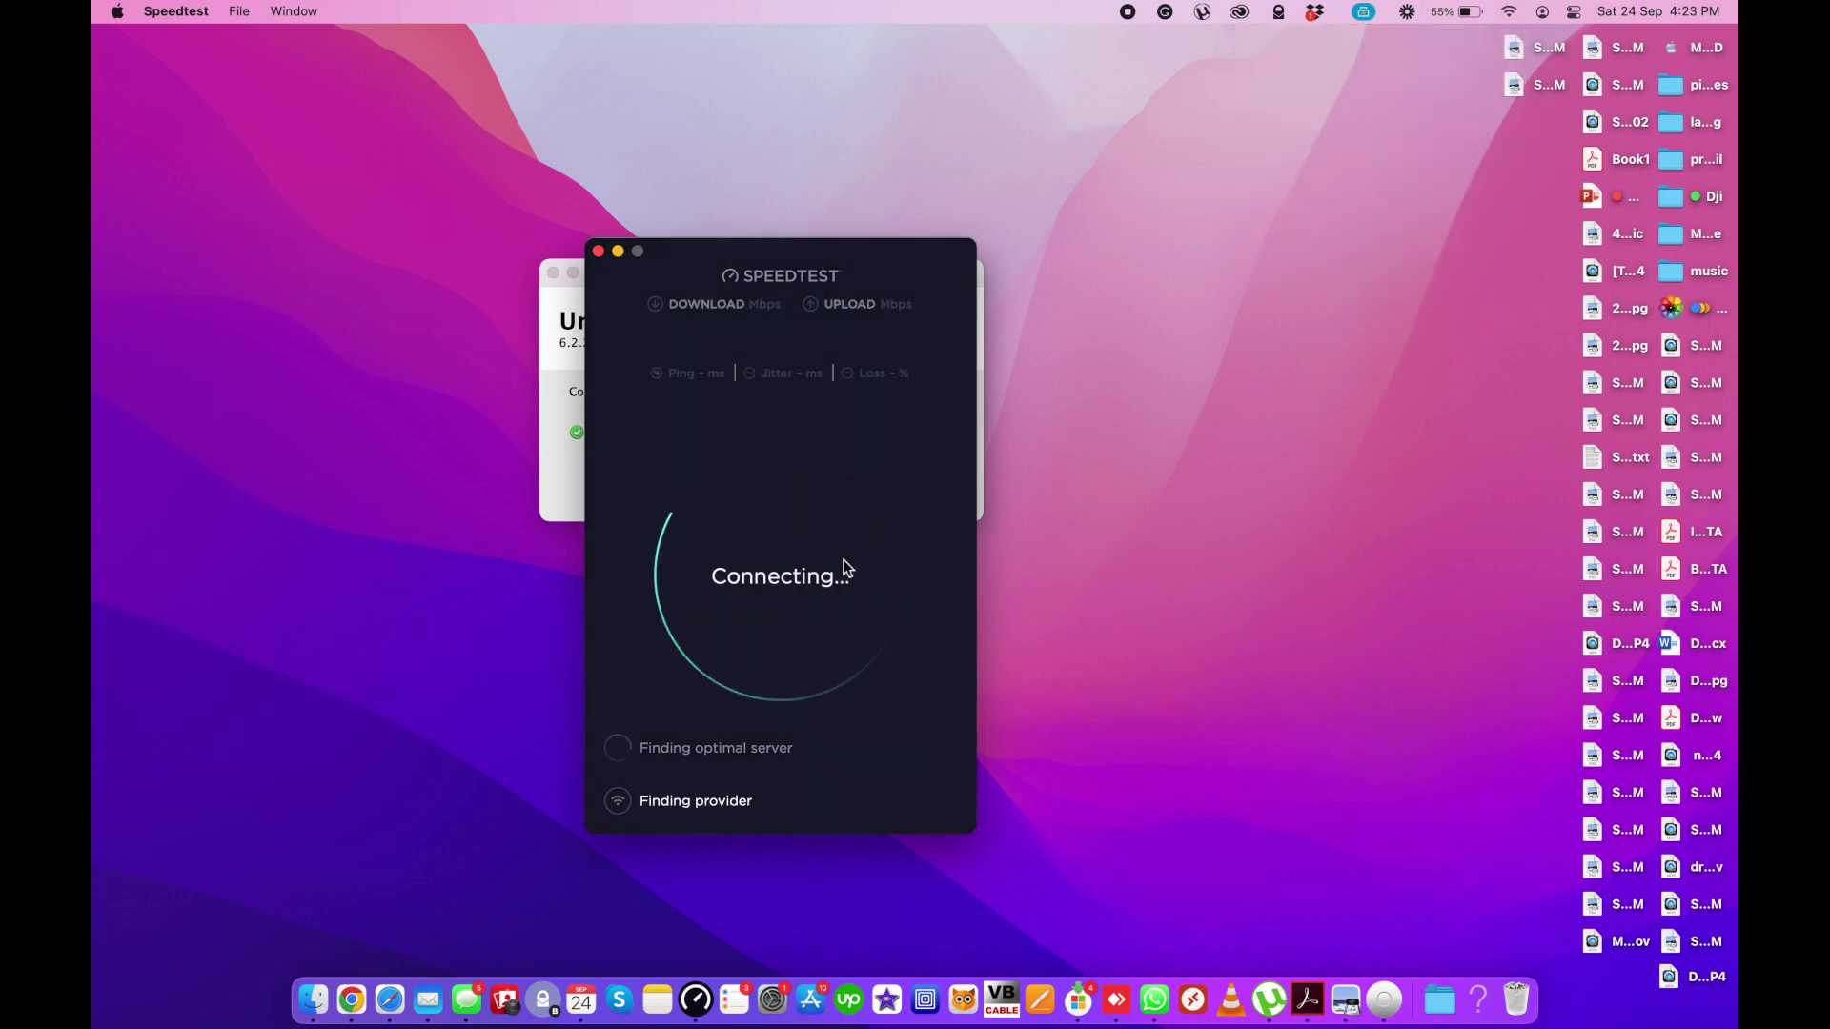
# - Rerun the speed test on staff, getting 0.99 Mbps download and 0.80 Mbps upload
pyautogui.click(1509, 12)
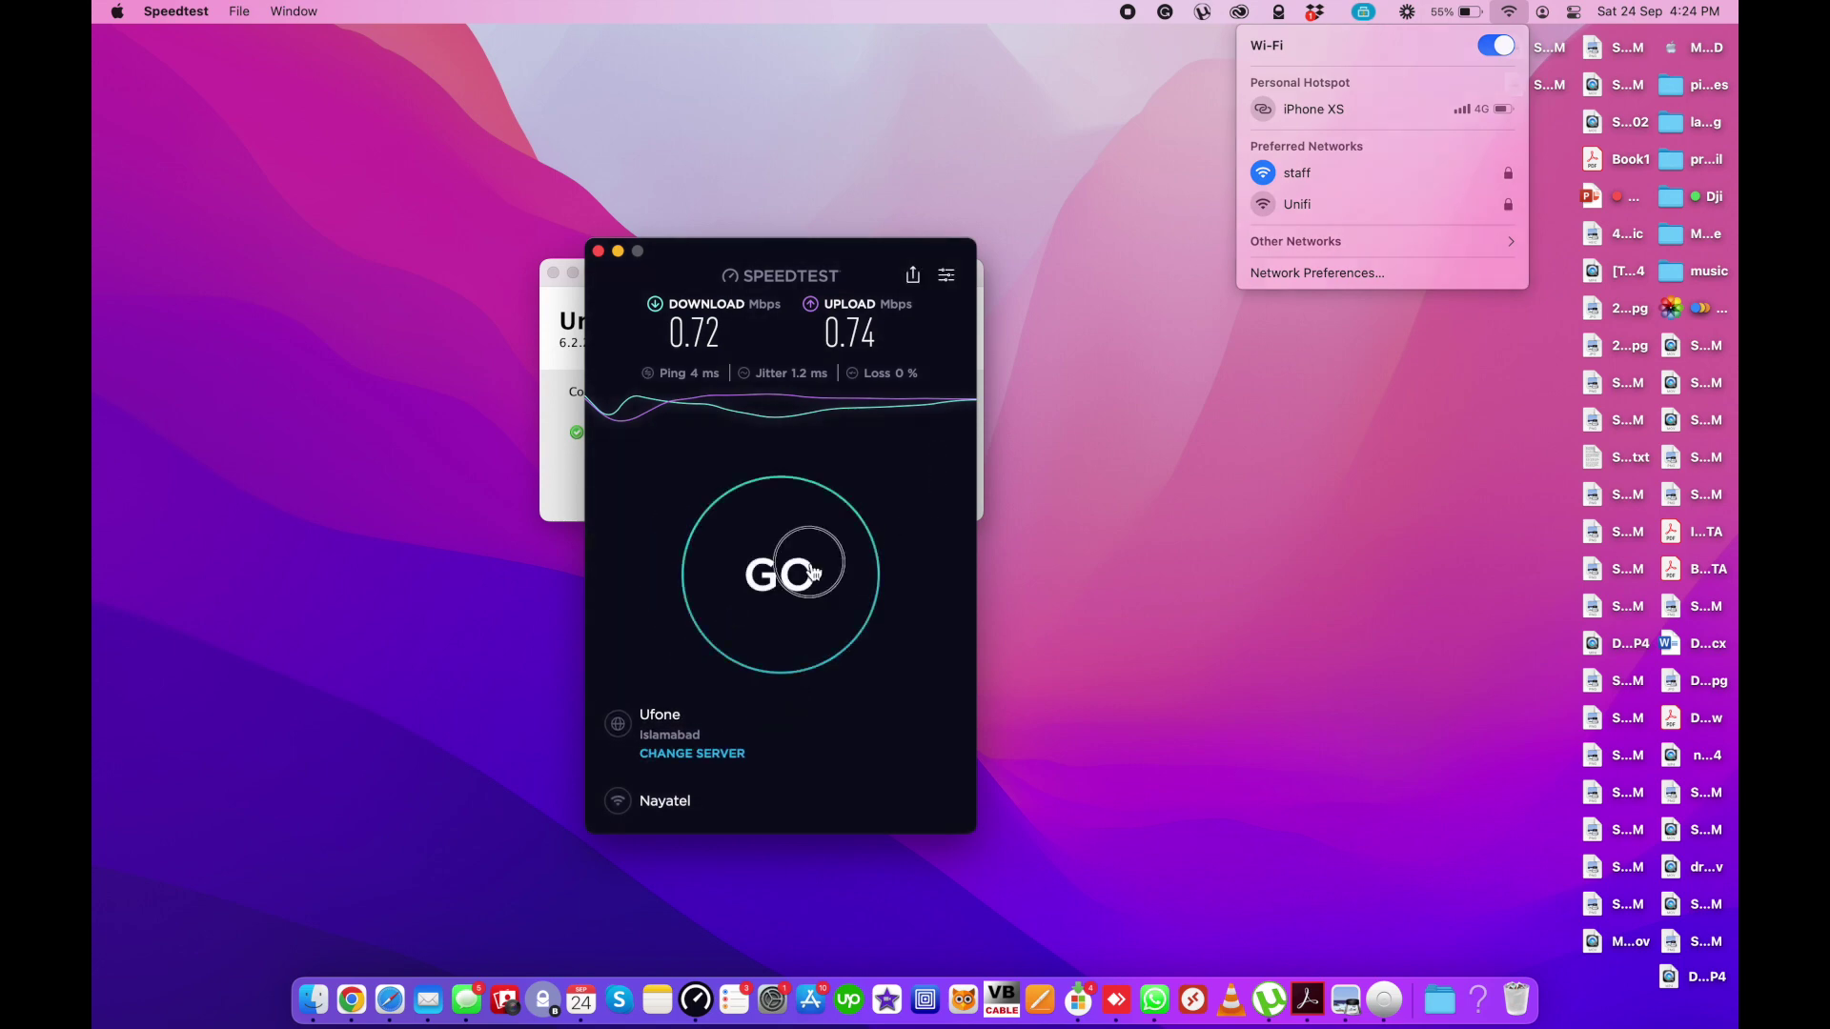
pyautogui.click(809, 562)
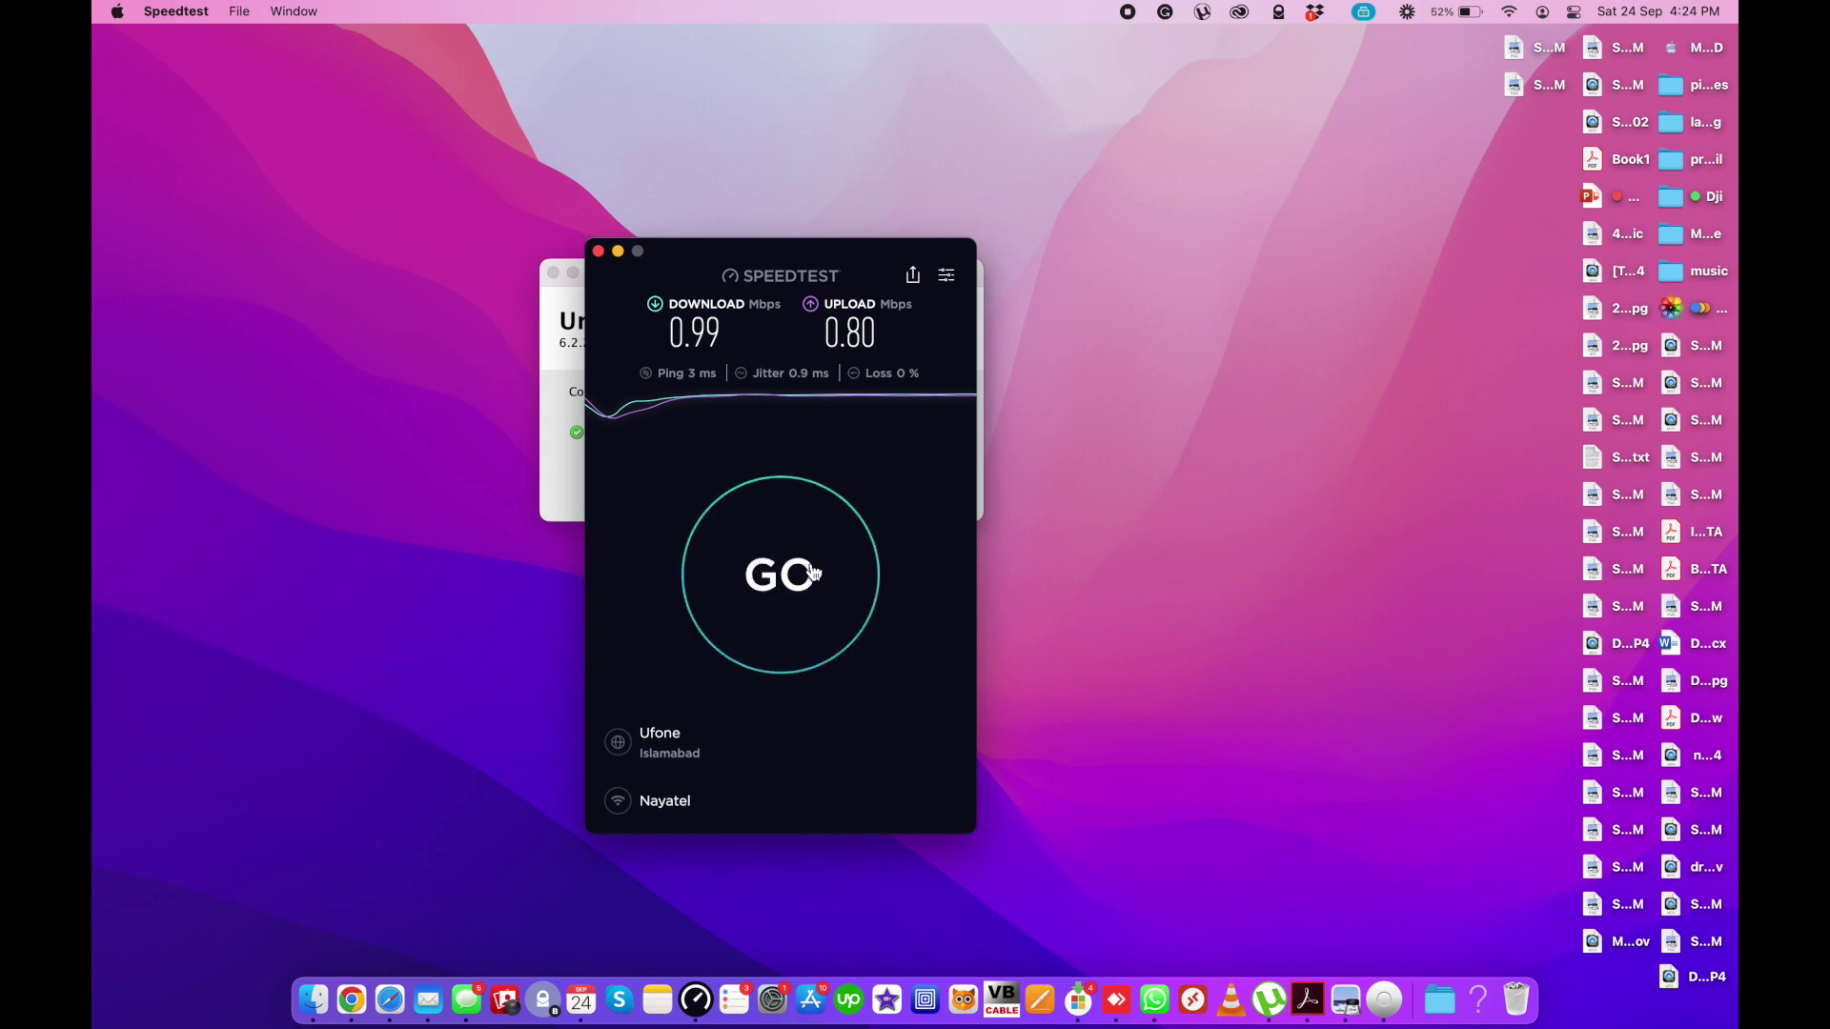
pyautogui.click(1509, 12)
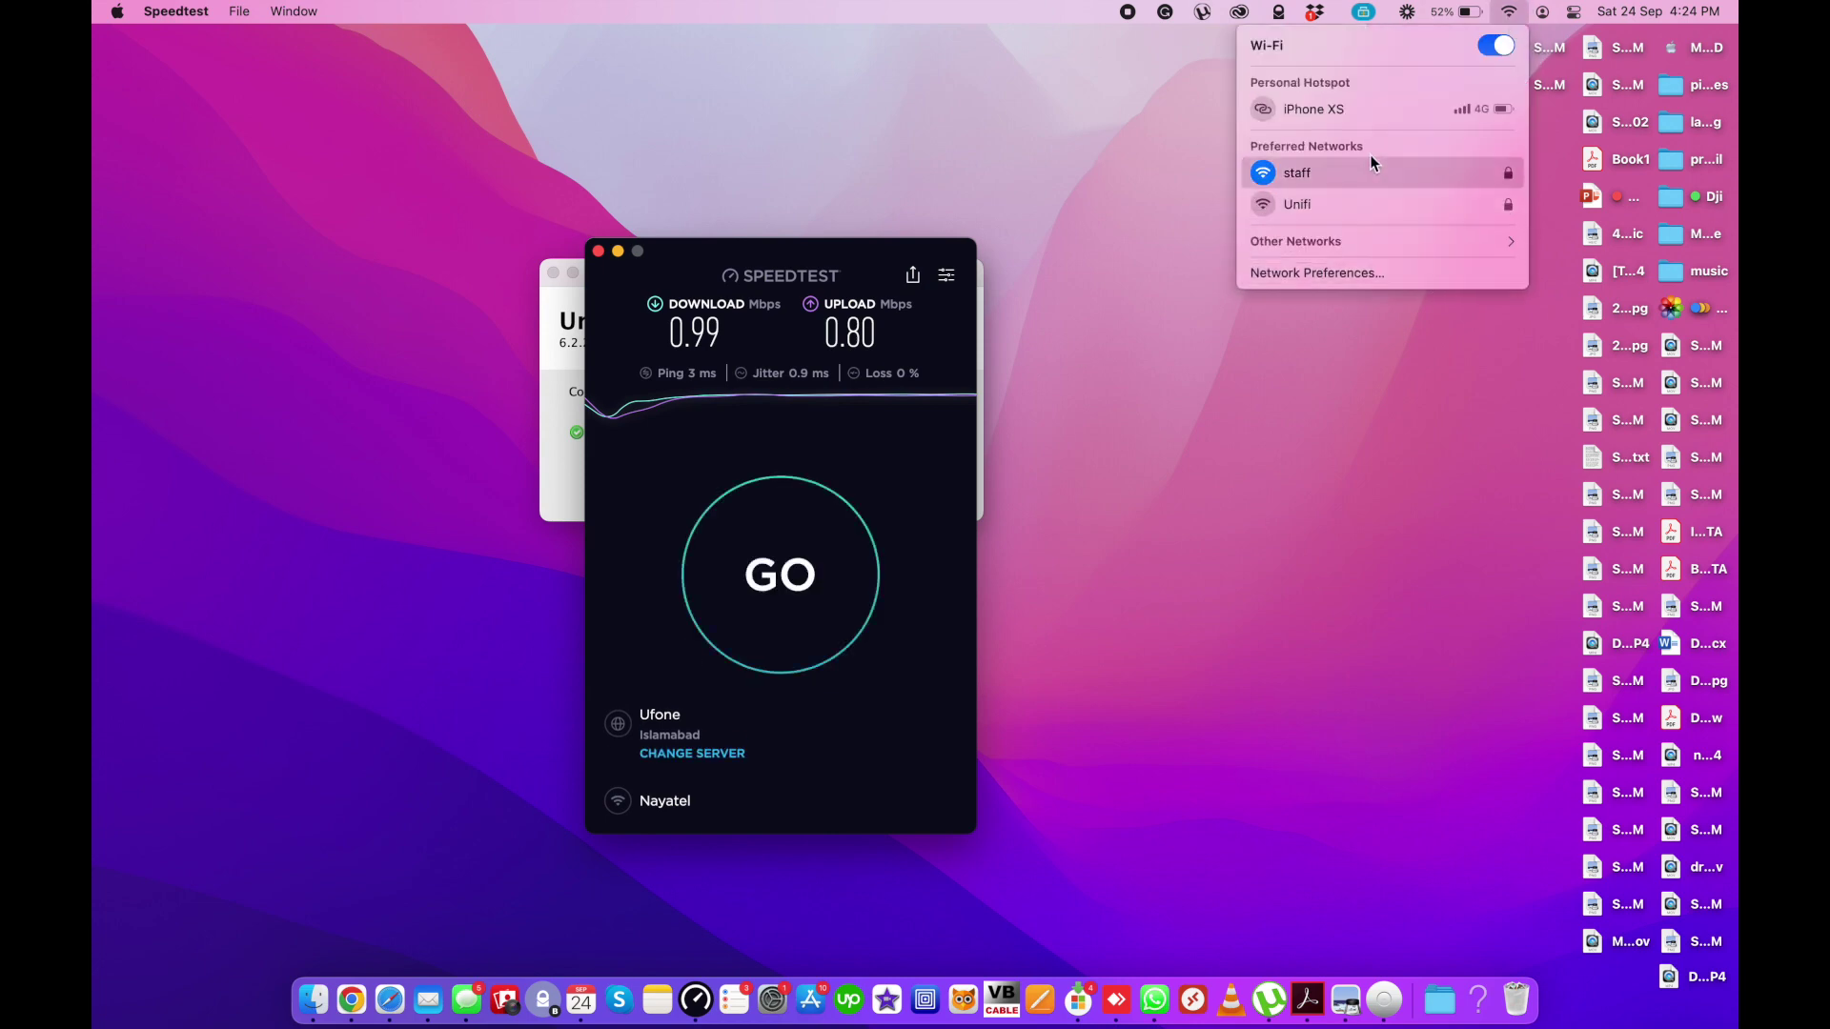
# - Switch back to the UniFi WiFi list, where staff shows 1 client at 76% experience
pyautogui.hotkey('ctrl', 'Right')
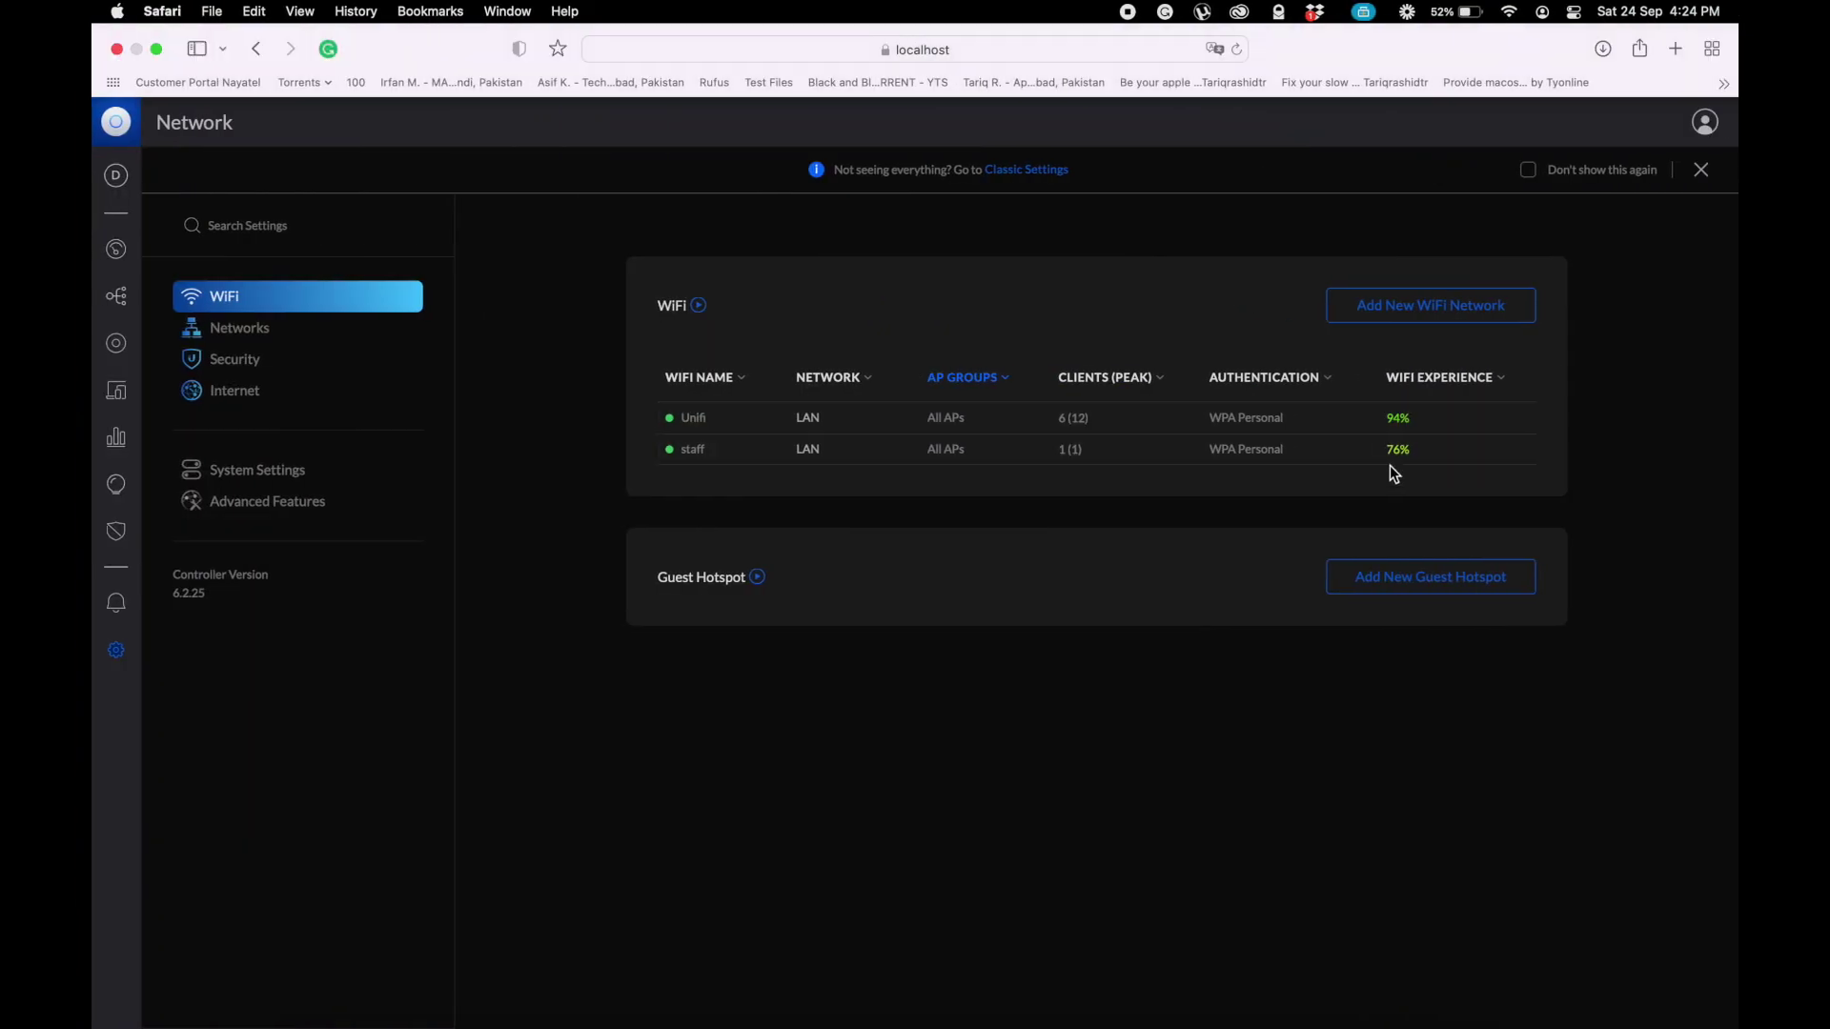